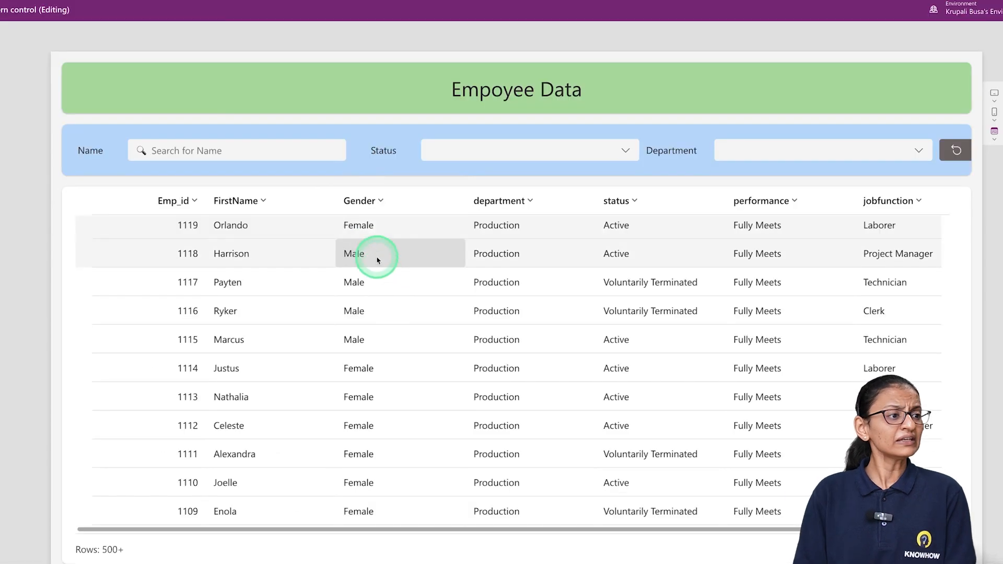
Look through the employee records in the previewed Employee Data table
scroll(418, 355, "down", 5)
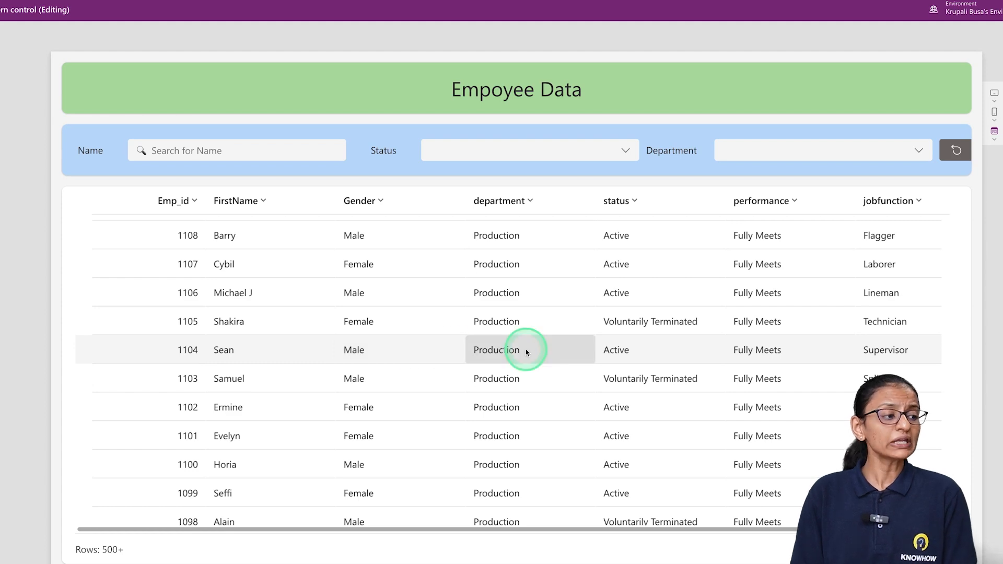
scroll(528, 352, "down", 1)
scroll(526, 352, "up", 20)
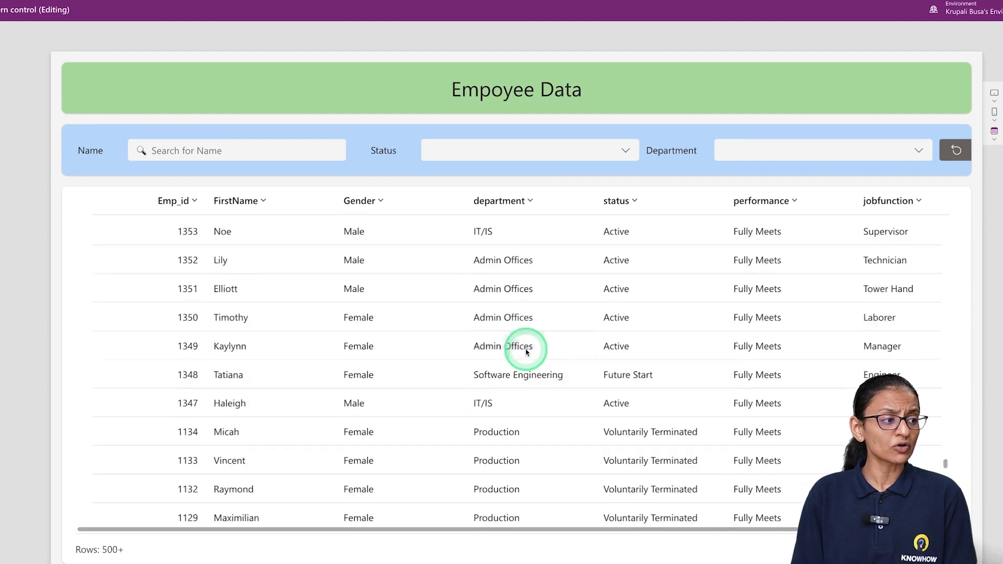
scroll(517, 319, "up", 3)
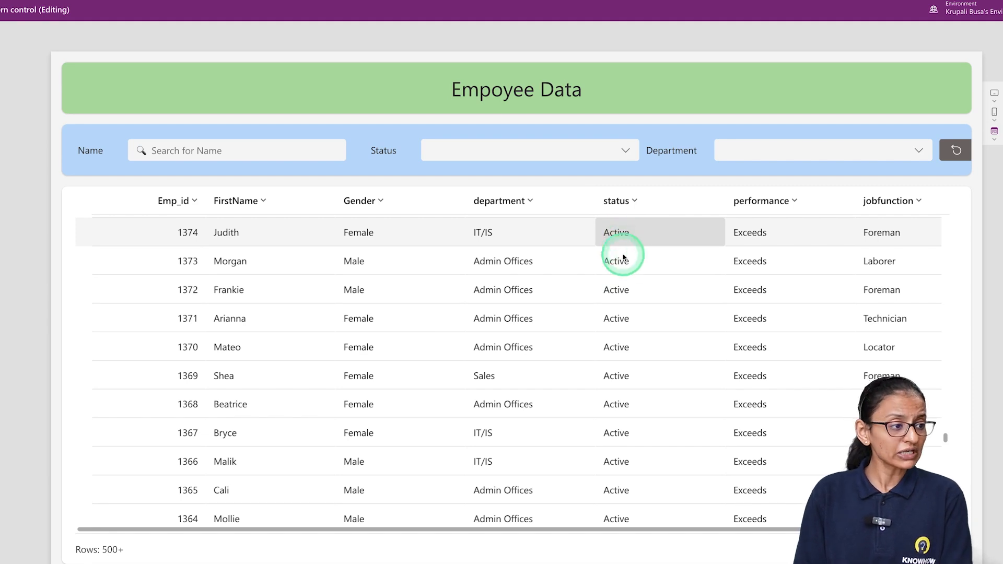
scroll(626, 313, "down", 15)
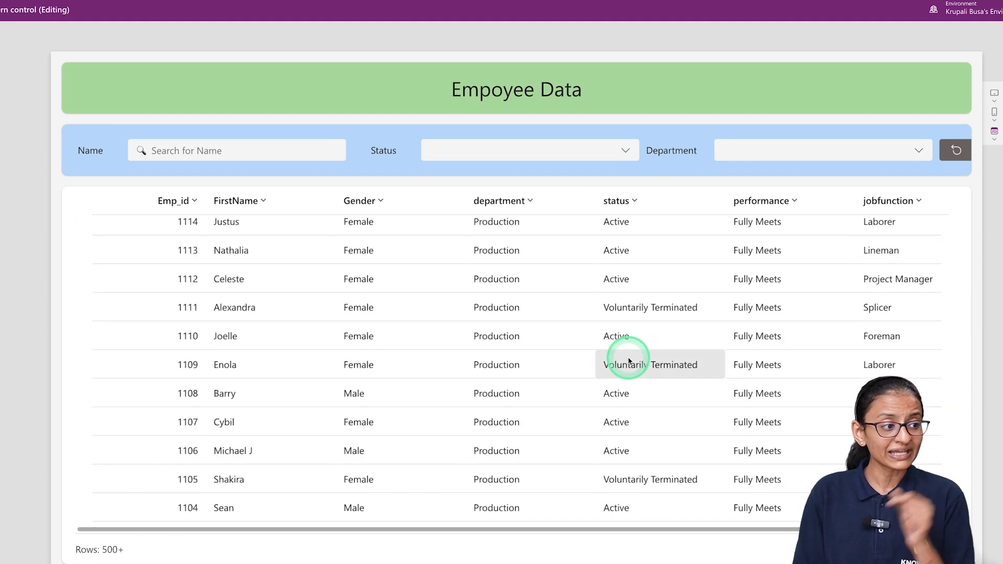
scroll(629, 361, "down", 2)
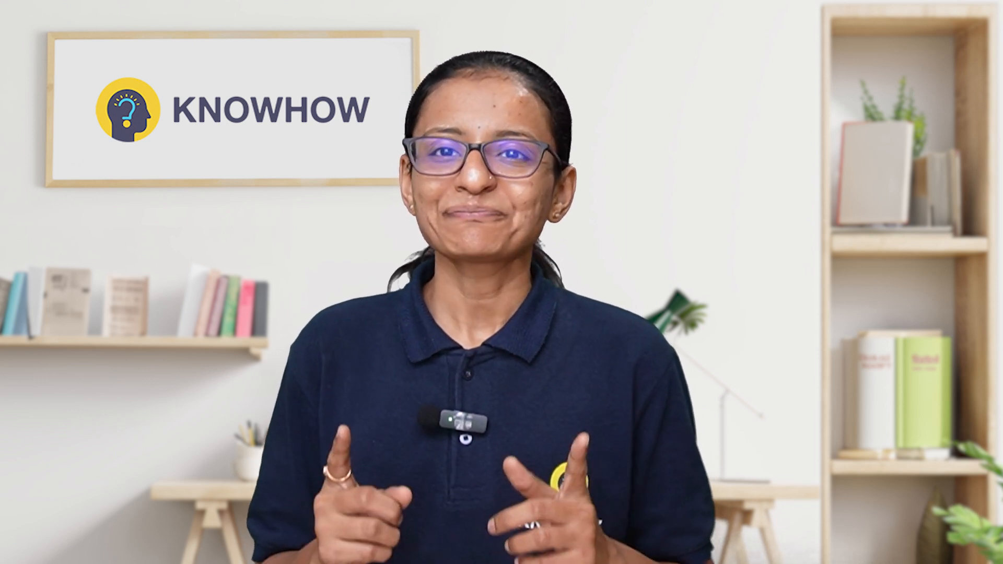
Switch to Microsoft Lists and look through the columns of the EmployeeDATA list
left_click(466, 160)
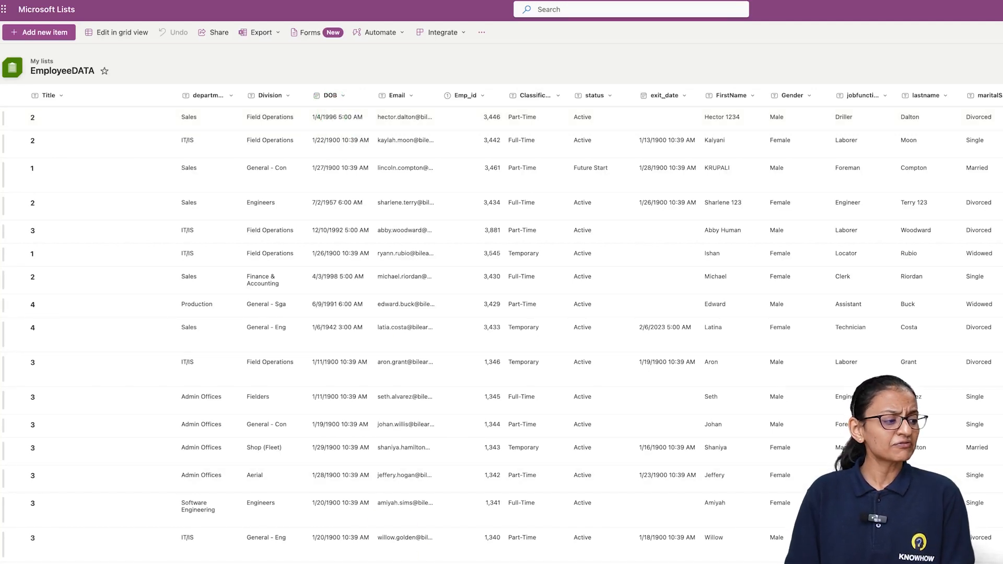
scroll(590, 317, "right", 5)
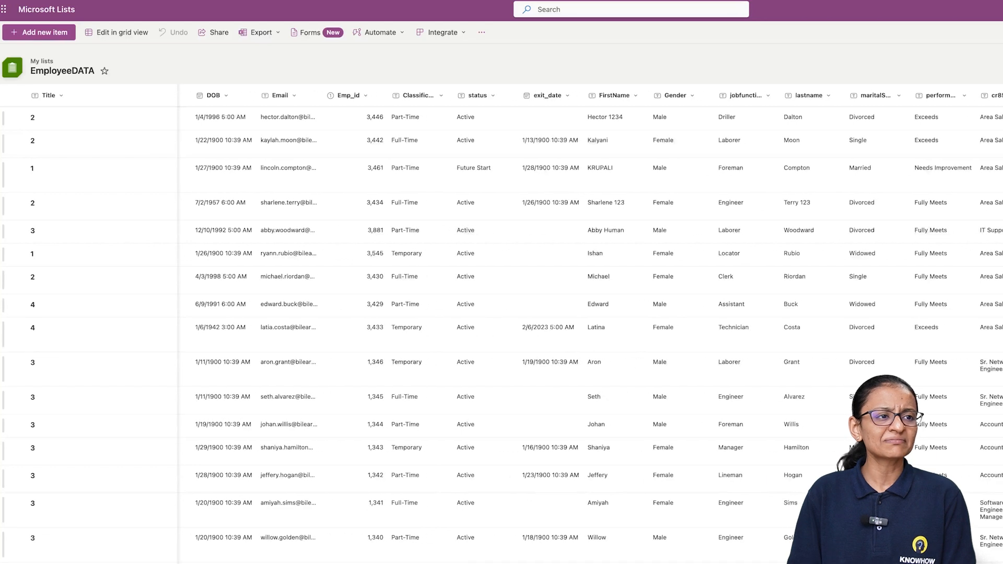
scroll(590, 317, "right", 1)
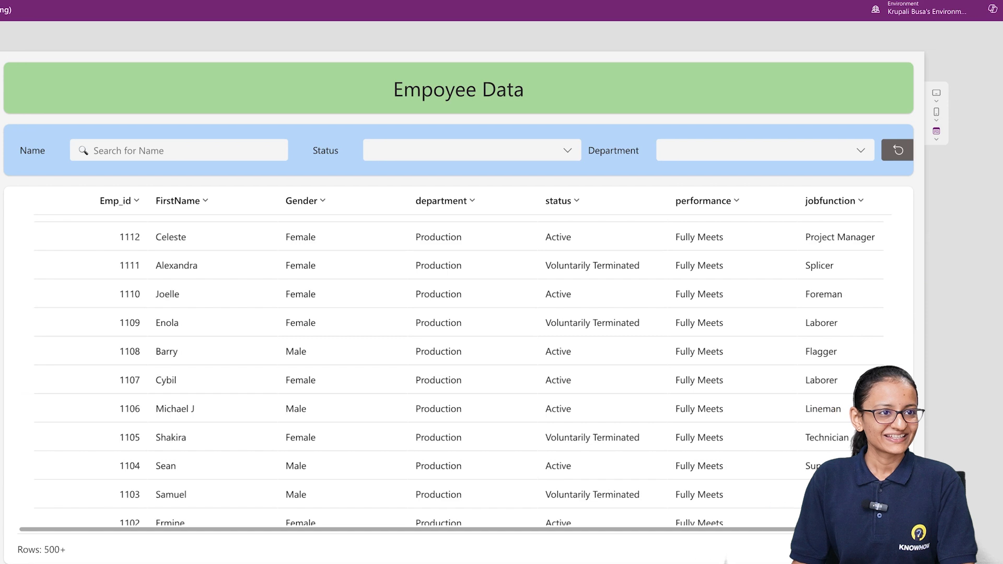
Return to the Power Apps editor from the preview and add a new screen with the Header and footer layout
left_click(992, 38)
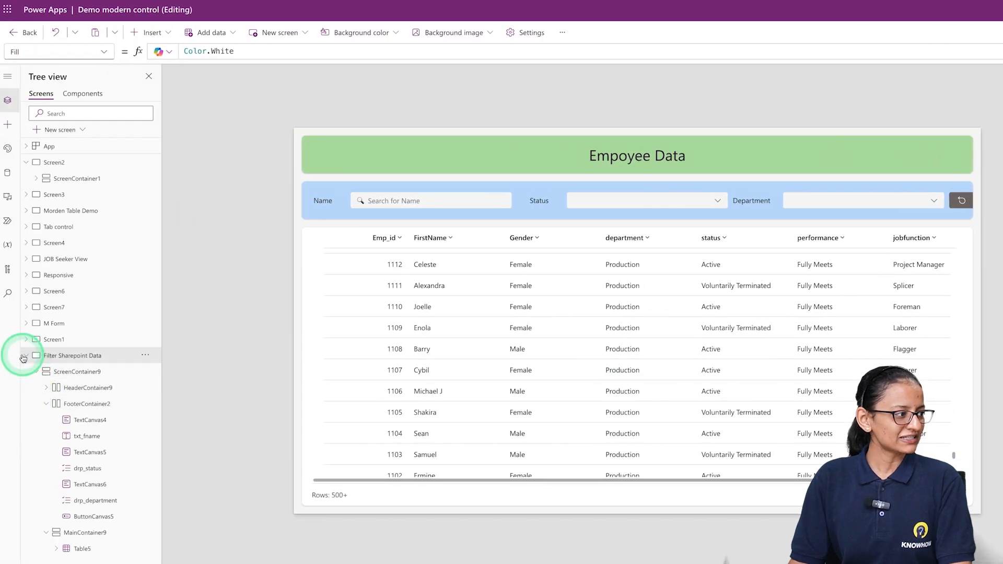
left_click(23, 358)
left_click(68, 130)
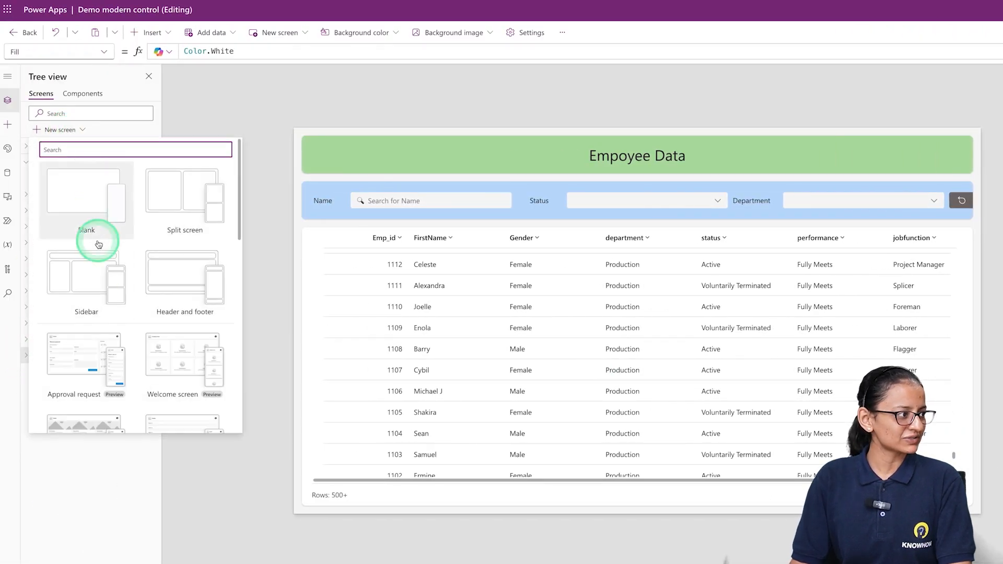
left_click(172, 292)
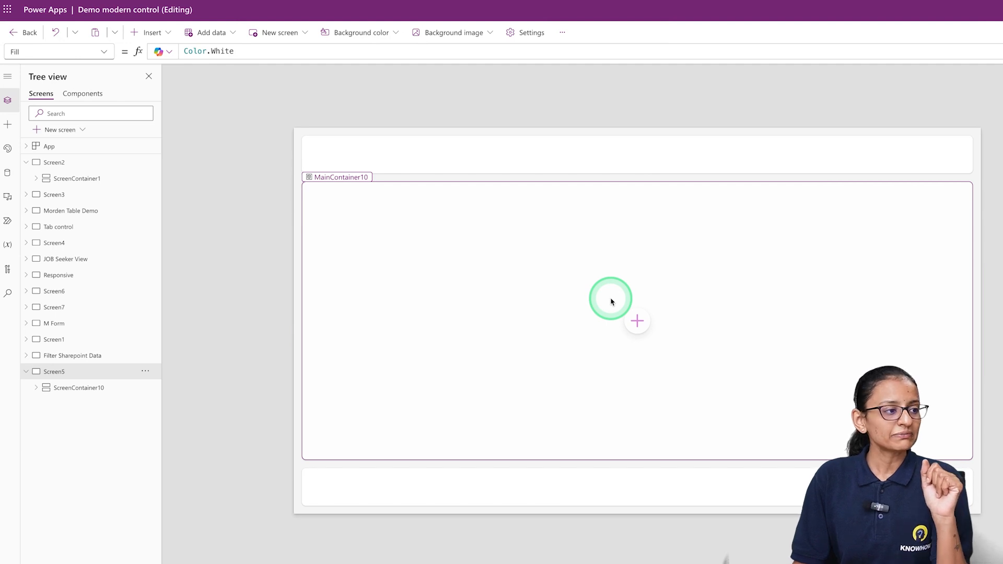
Insert a modern Table control into the new screen's main container
left_click(636, 320)
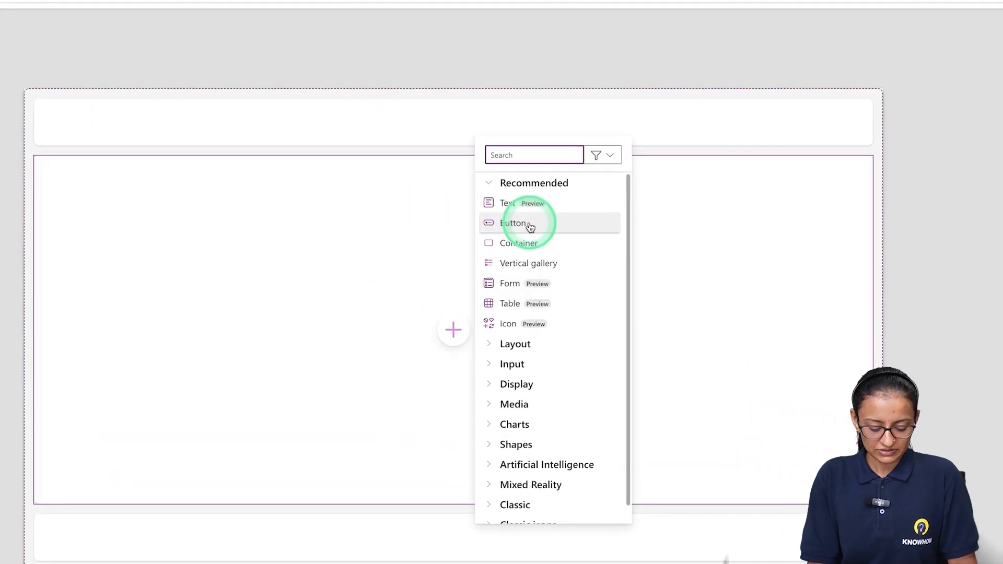
type("tabl")
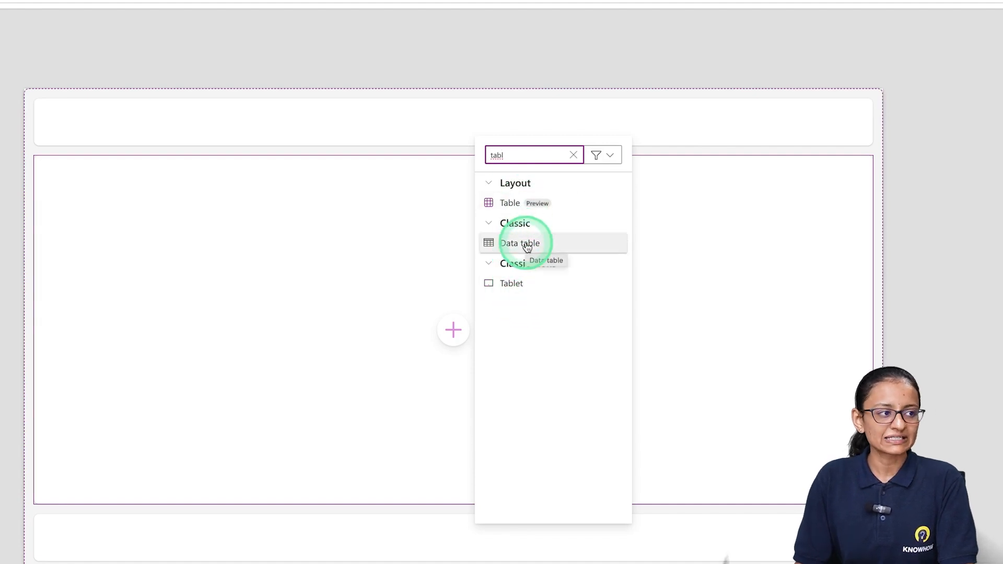
left_click(517, 210)
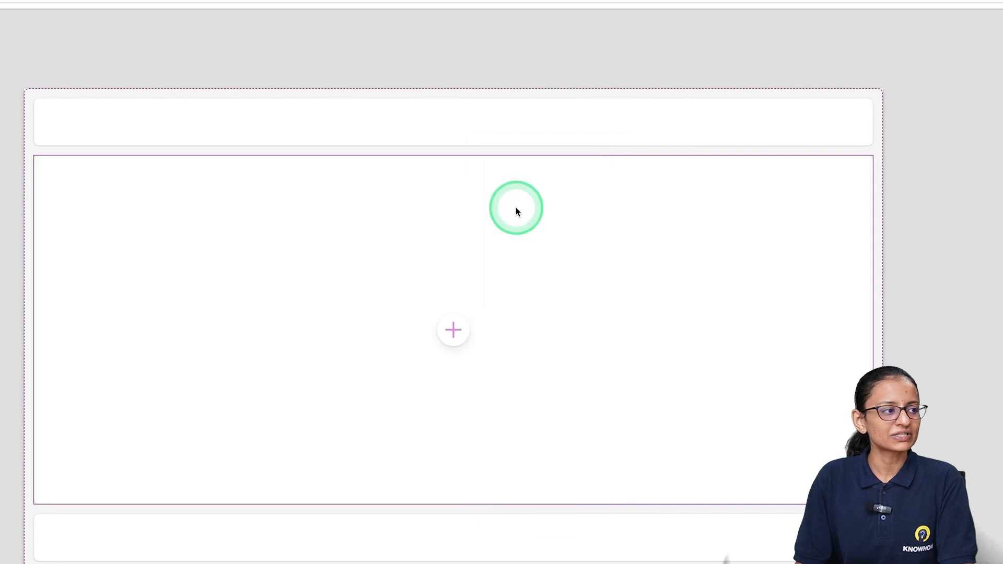
left_click(483, 268)
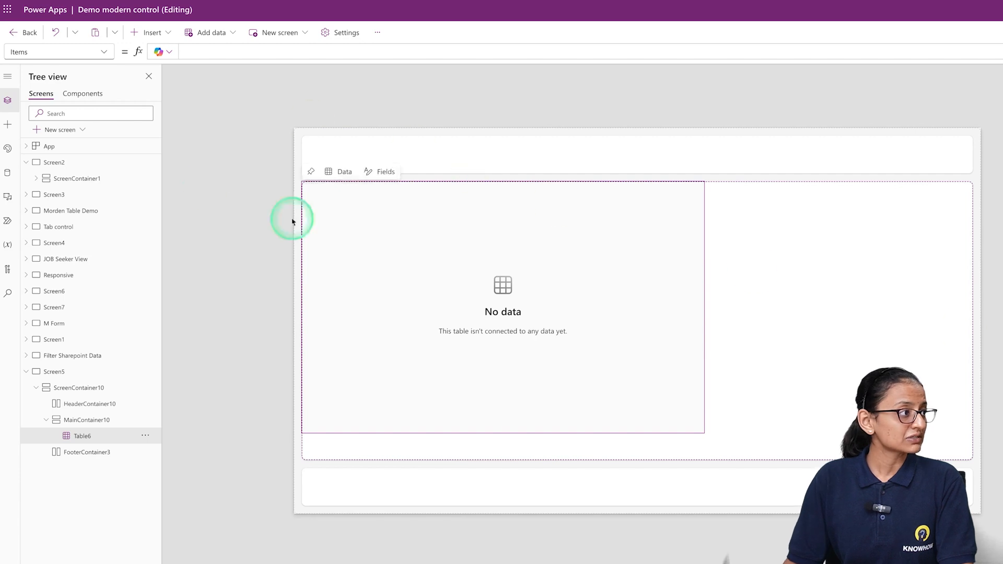
Set the new table's Width property to Parent.Width
left_click(113, 56)
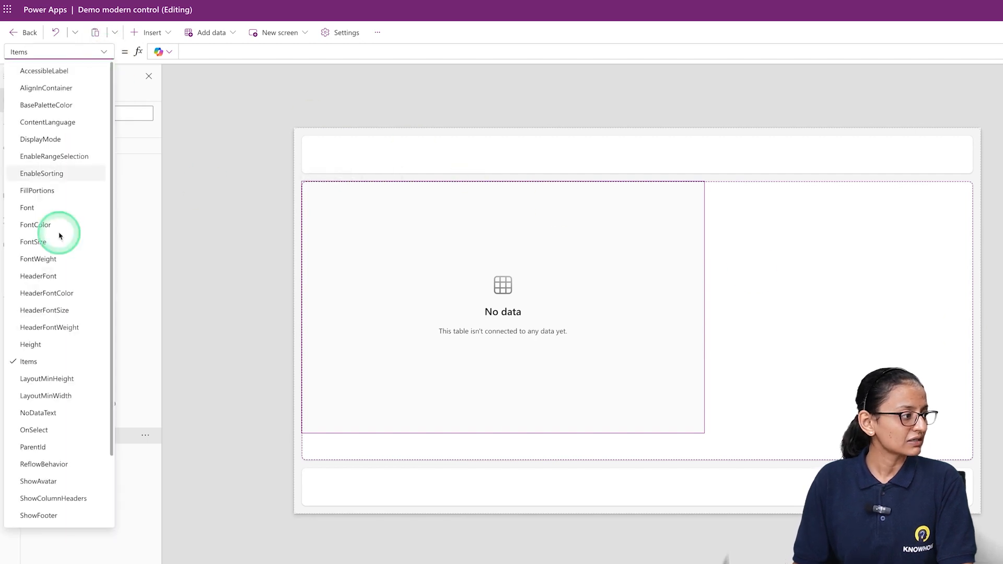
scroll(36, 462, "down", 2)
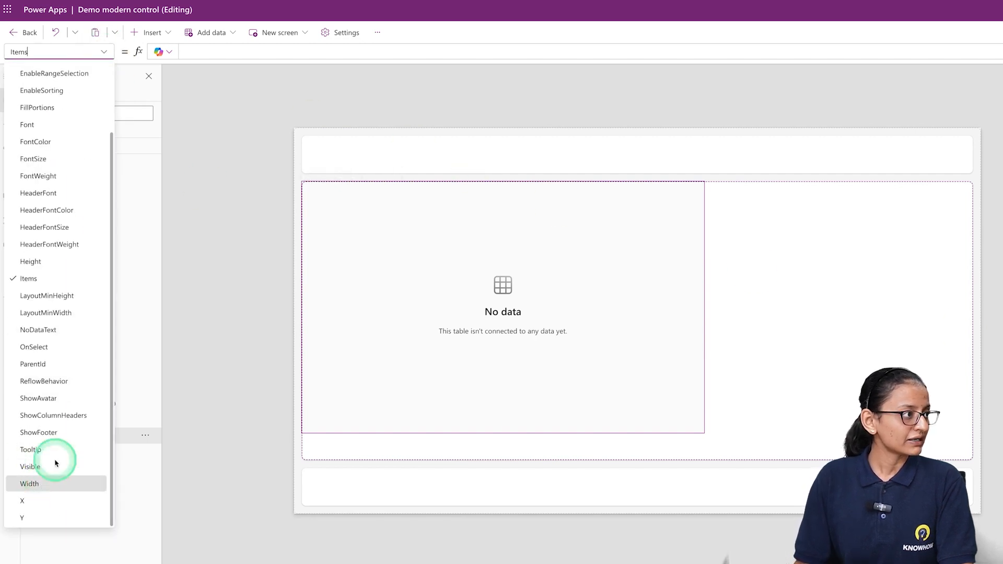
left_click(39, 483)
left_click(476, 47)
key("ctrl+a")
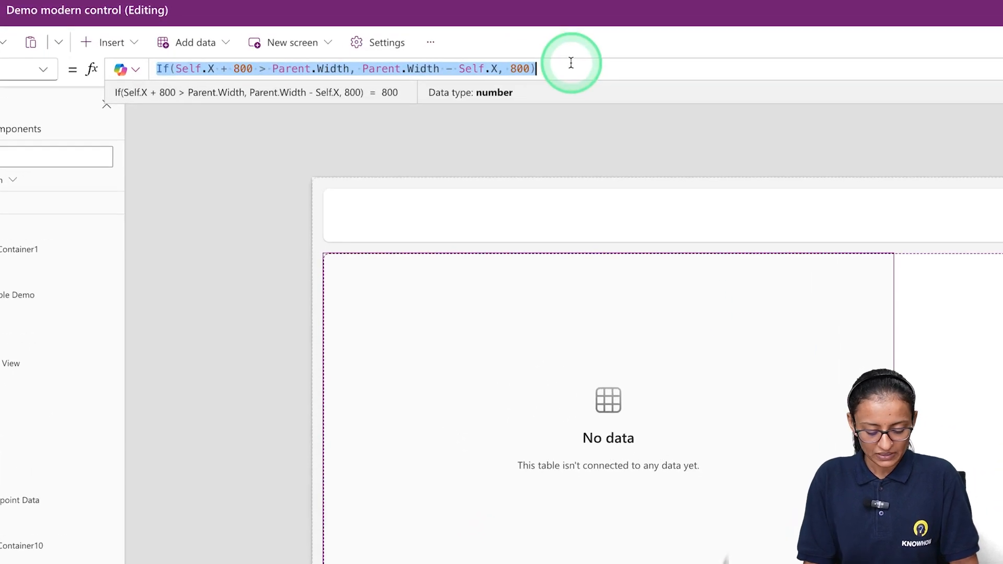
type("Parent.Width")
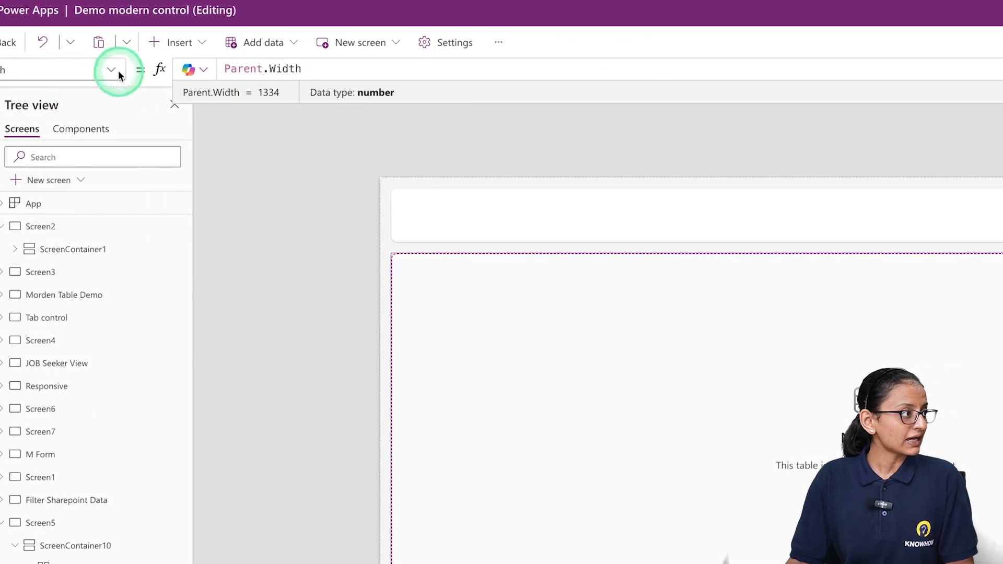
Set the table's Height property to Parent.Height
left_click(49, 70)
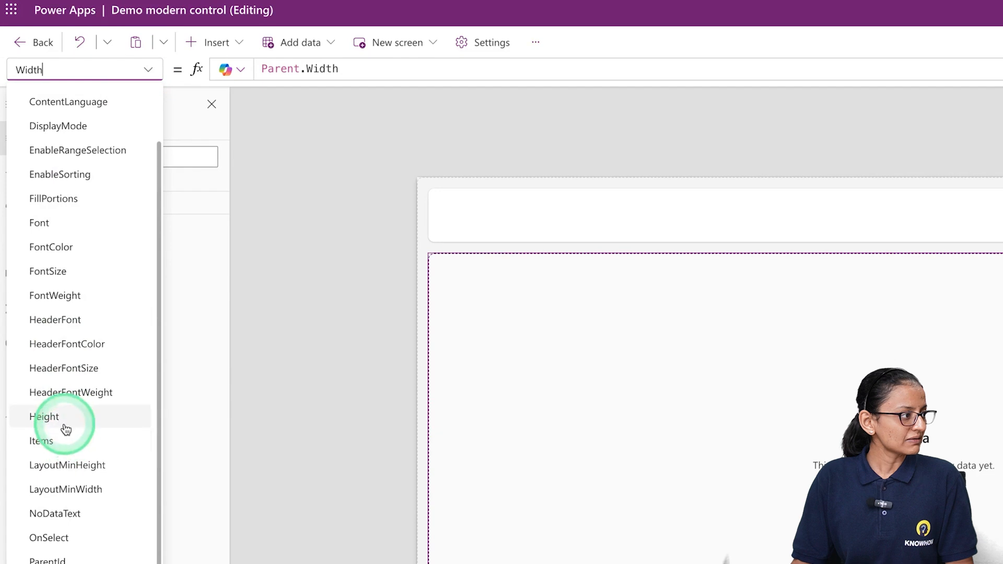
left_click(68, 422)
left_click(489, 77)
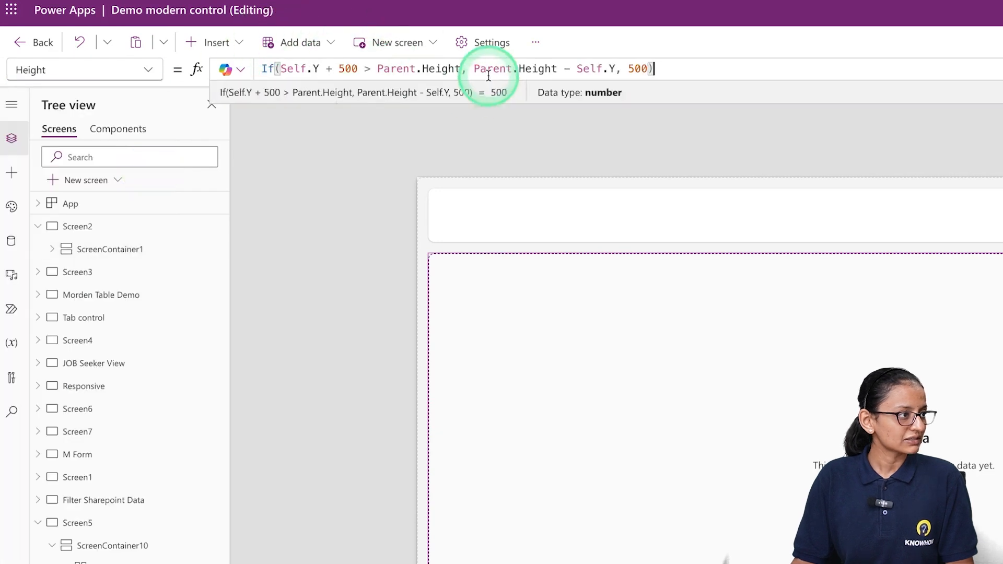
key("ctrl+a")
type("pare")
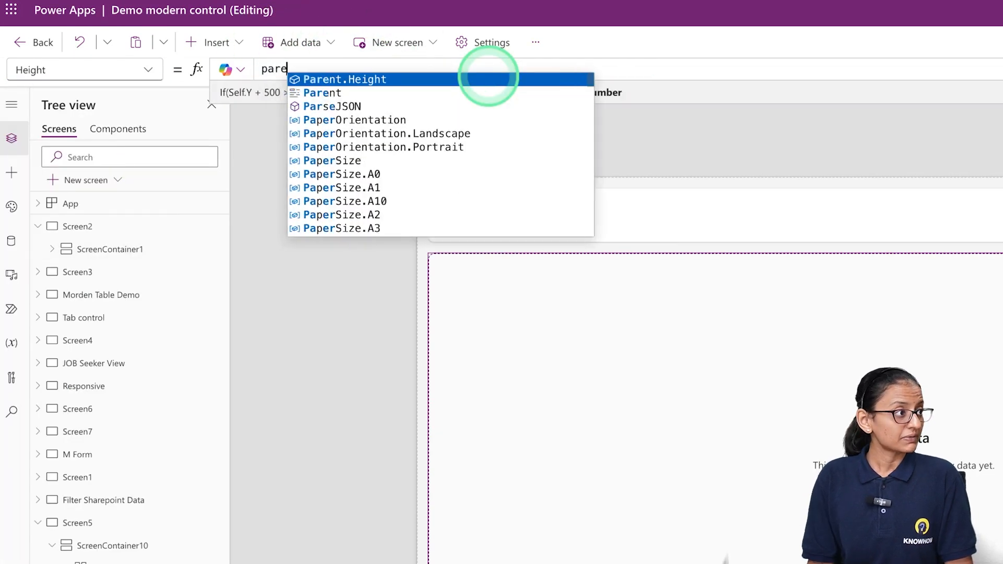
key("Tab")
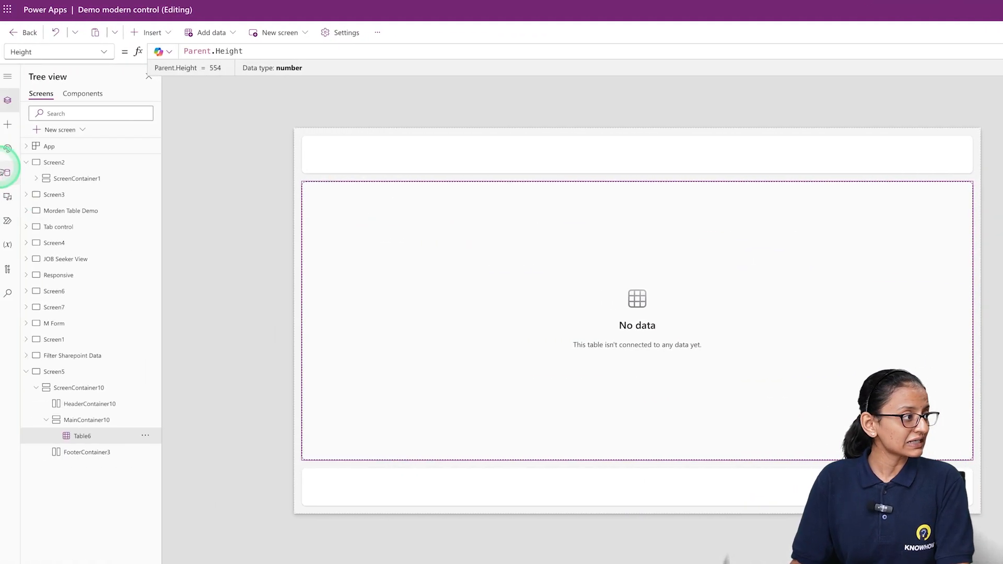
Check the app's data sources and connect the table to the SharePoint list EmployeeDATA
left_click(7, 172)
mouse_move(83, 292)
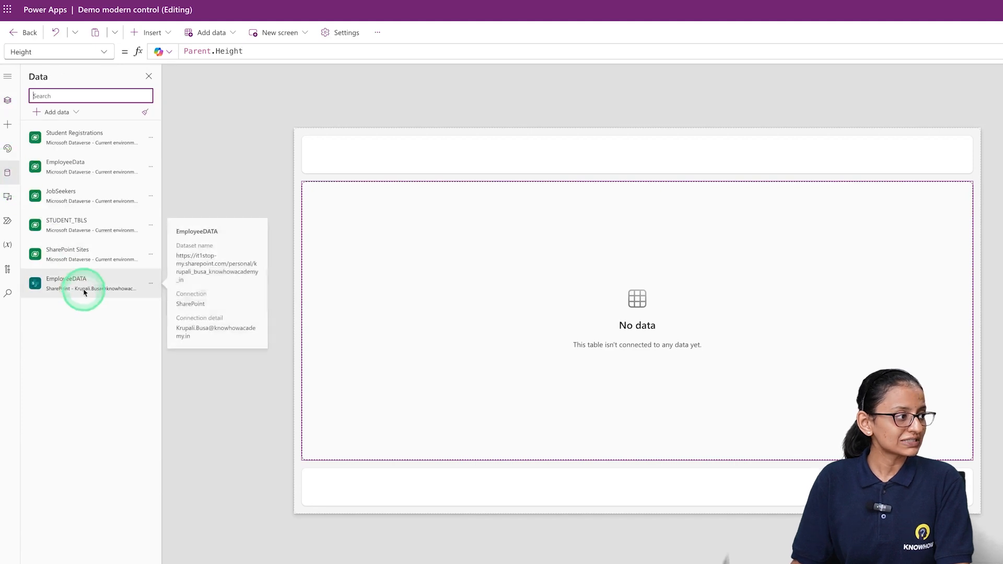
left_click(475, 291)
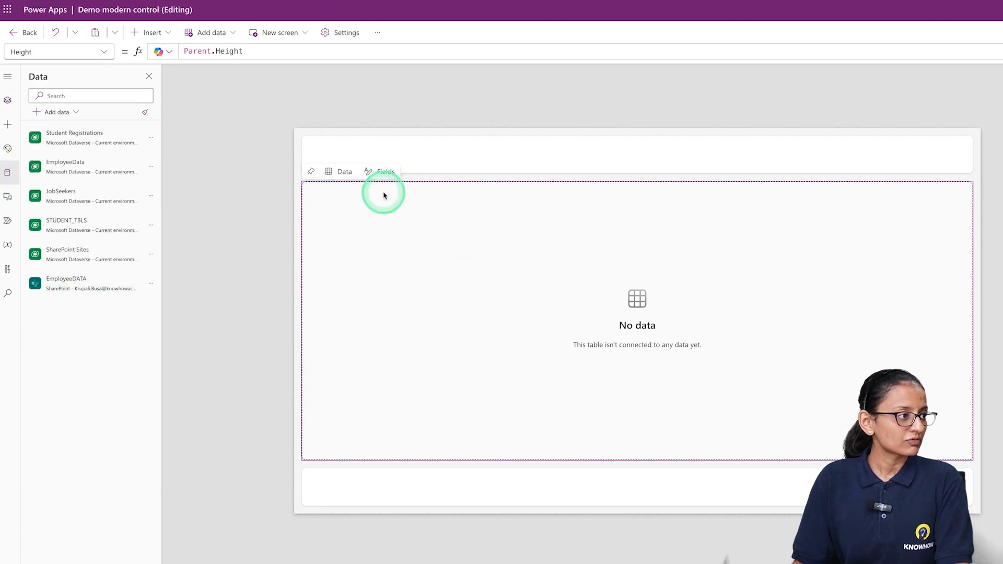
left_click(341, 172)
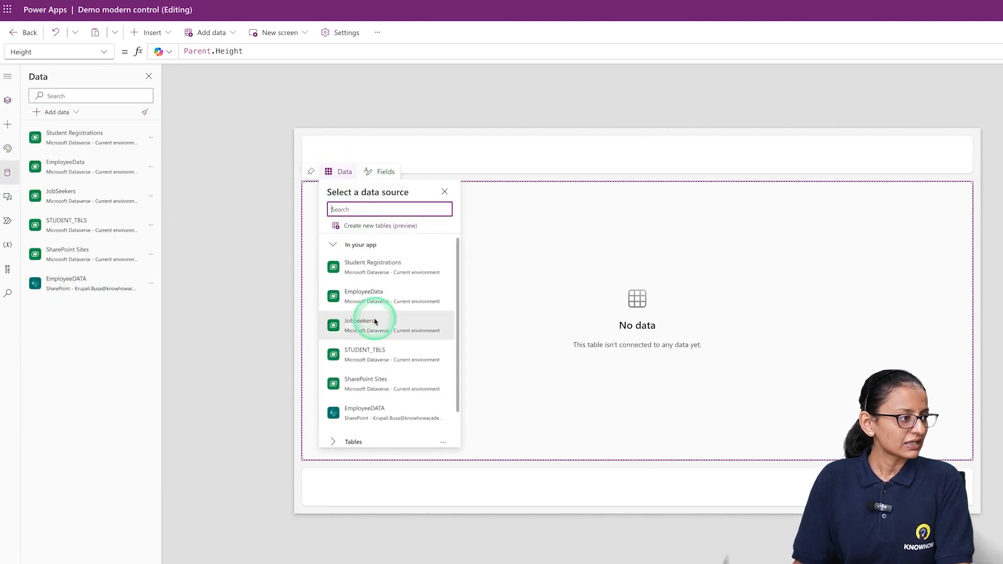
left_click(373, 420)
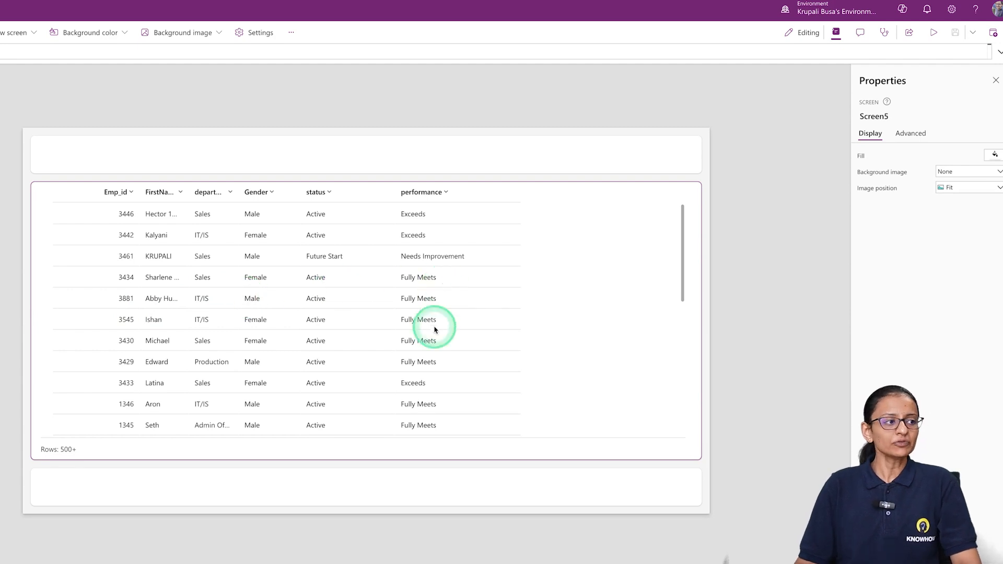
Preview the app to check the employee table, then return to the editor and dismiss the tip
left_click(932, 33)
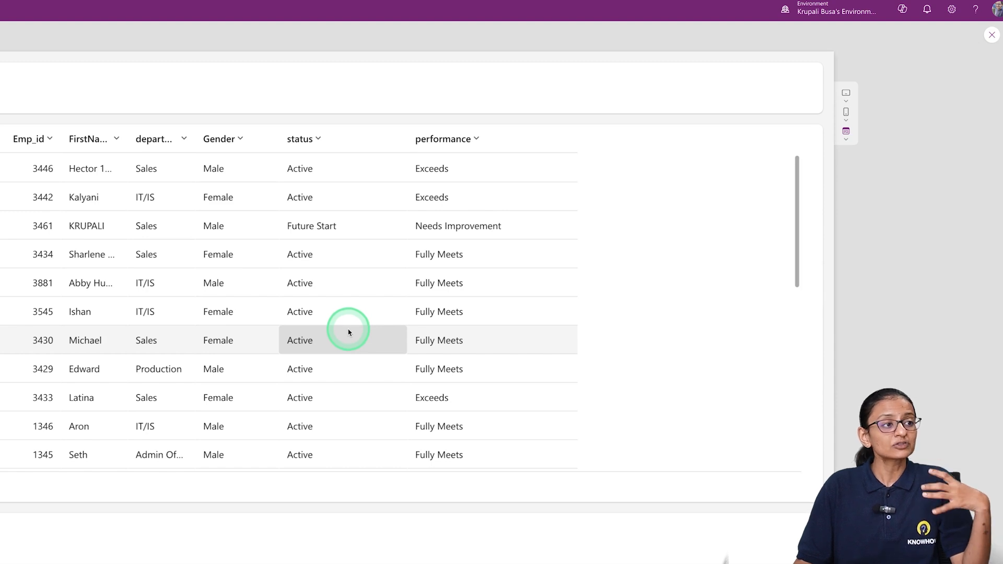
left_click(991, 35)
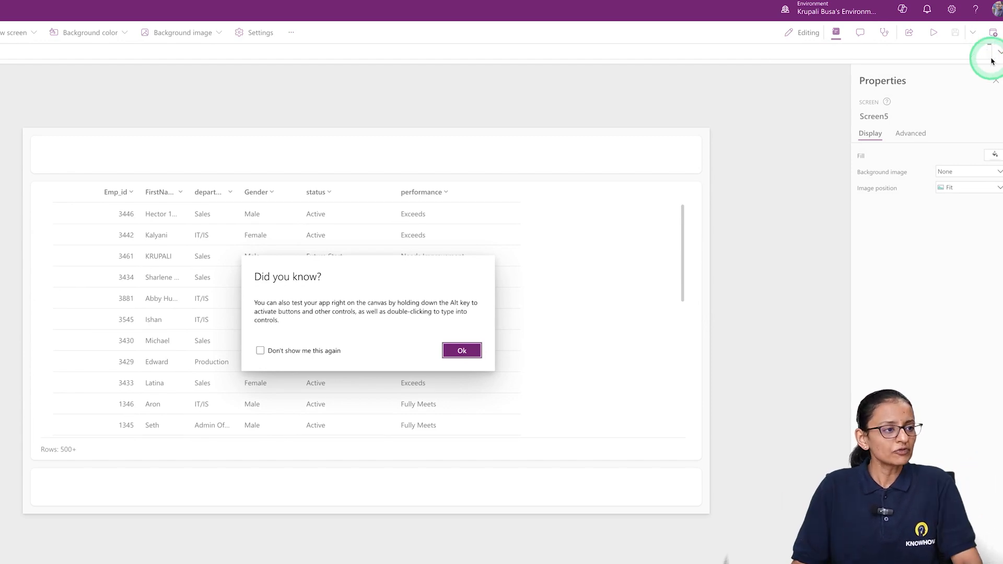
left_click(463, 351)
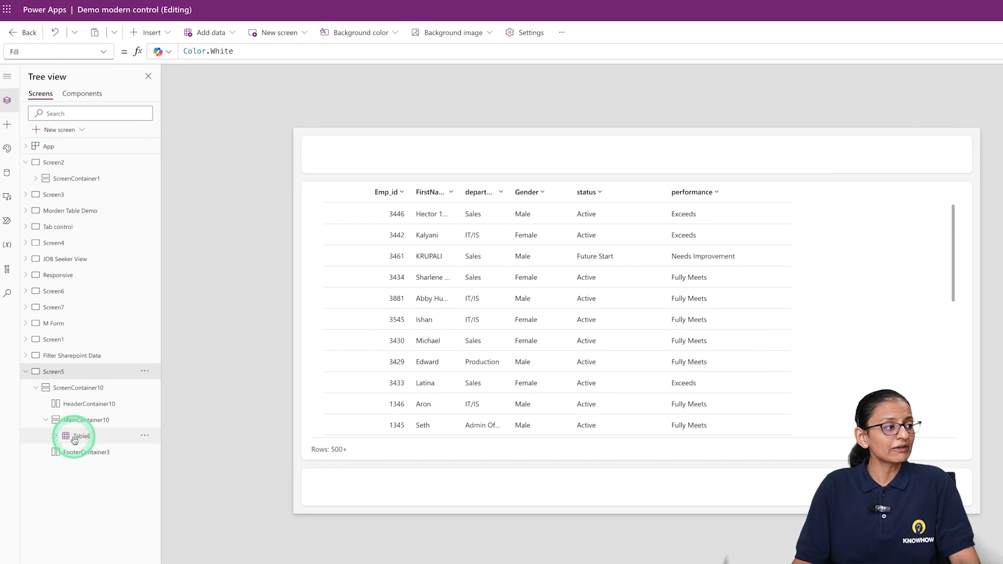
Set the Width property of the table's performance column to Parent.Width / 6
left_click(74, 438)
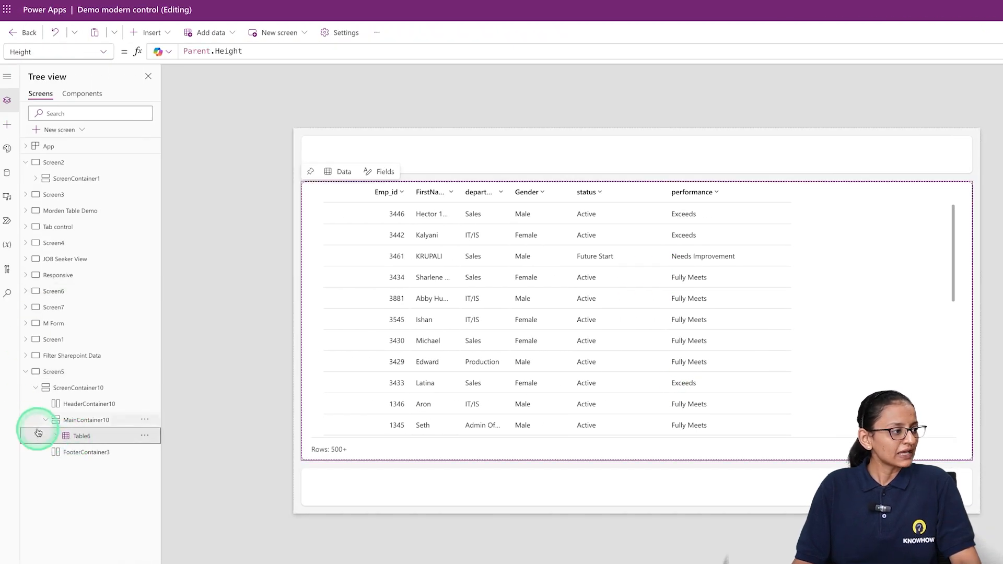
left_click(55, 435)
left_click(92, 458)
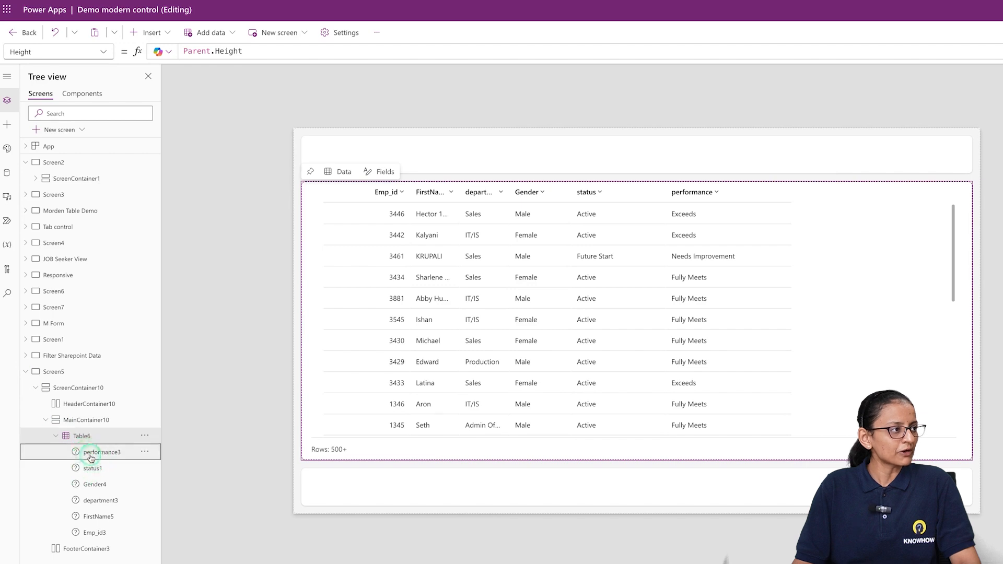
left_click(103, 52)
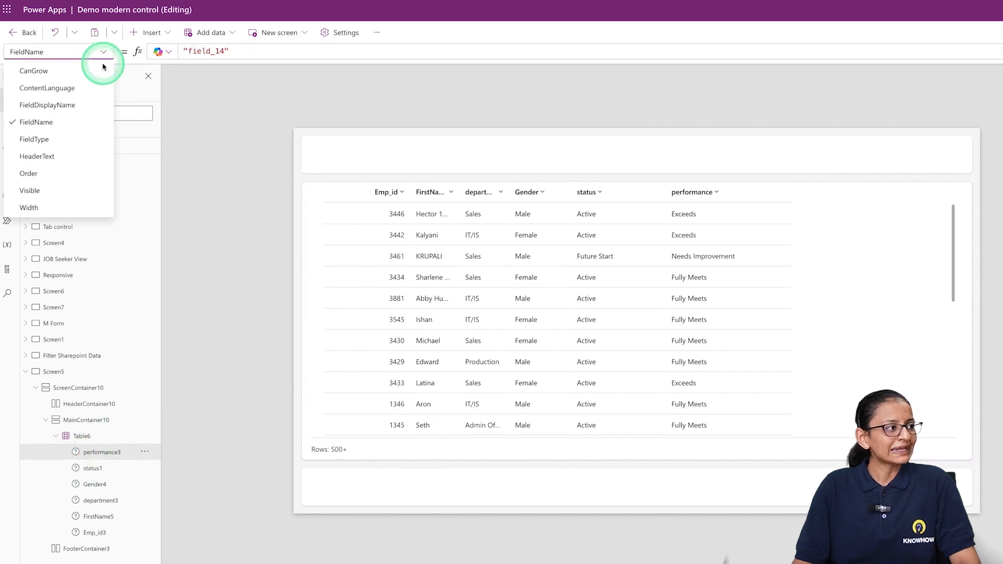
left_click(47, 208)
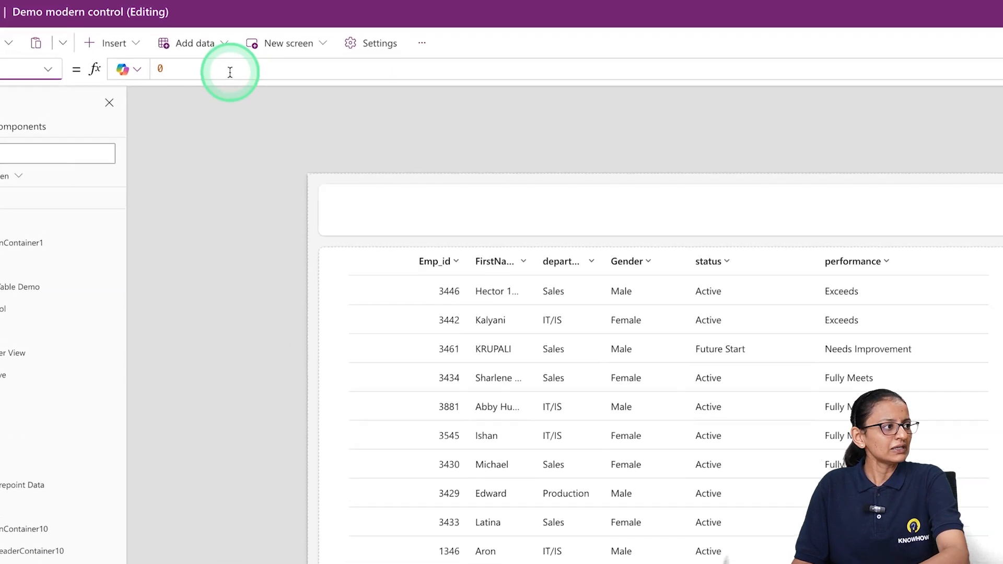
left_click(230, 70)
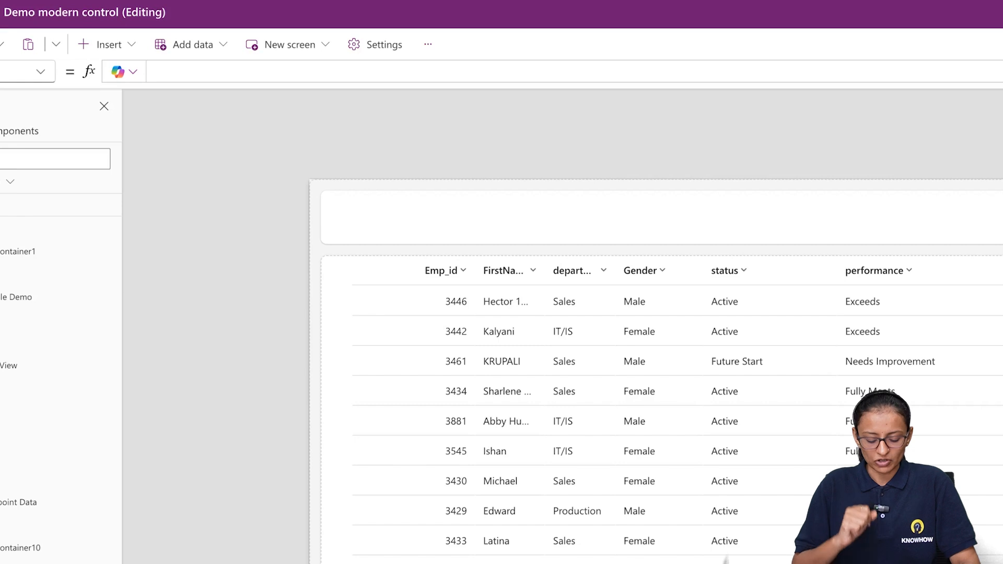
type("pare")
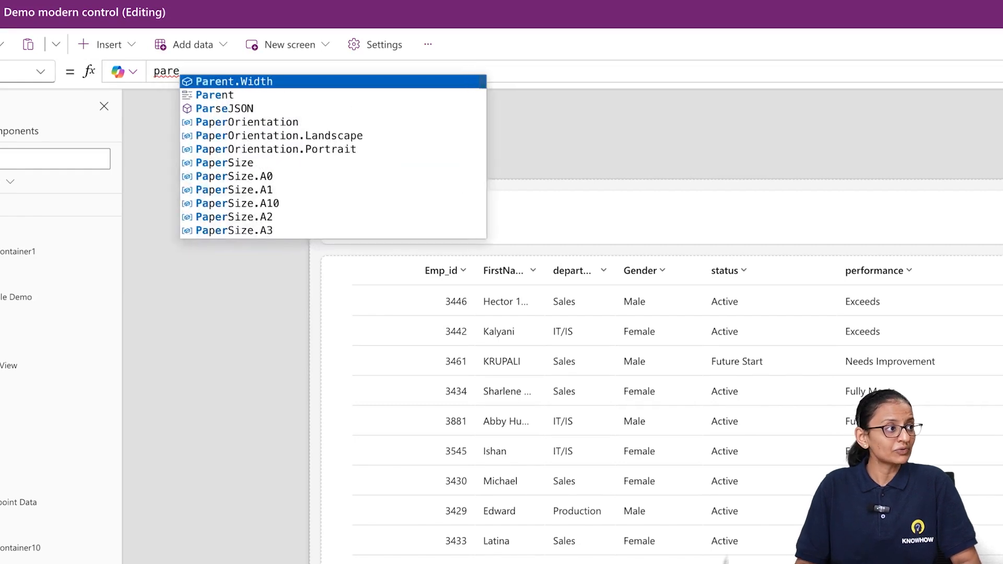
key("Tab")
type("/ 6")
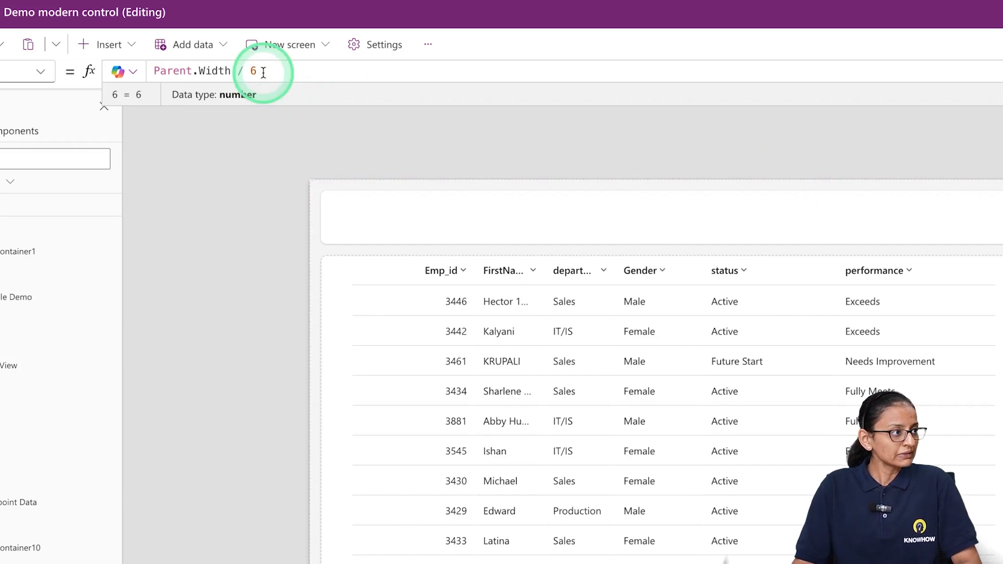
Reuse the Parent.Width / 6 formula for the Width property of the table's status column
key("ctrl+a")
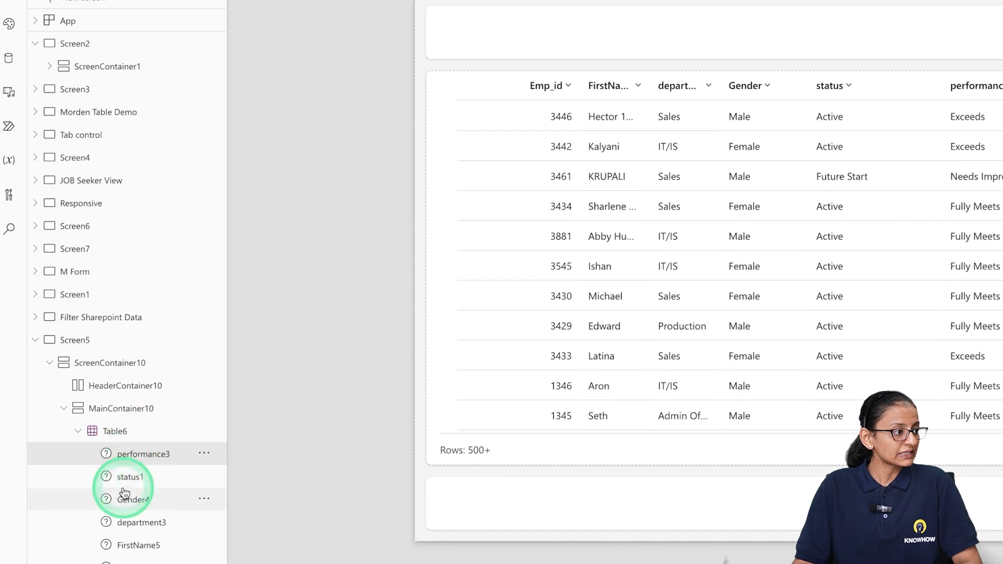
left_click(128, 476)
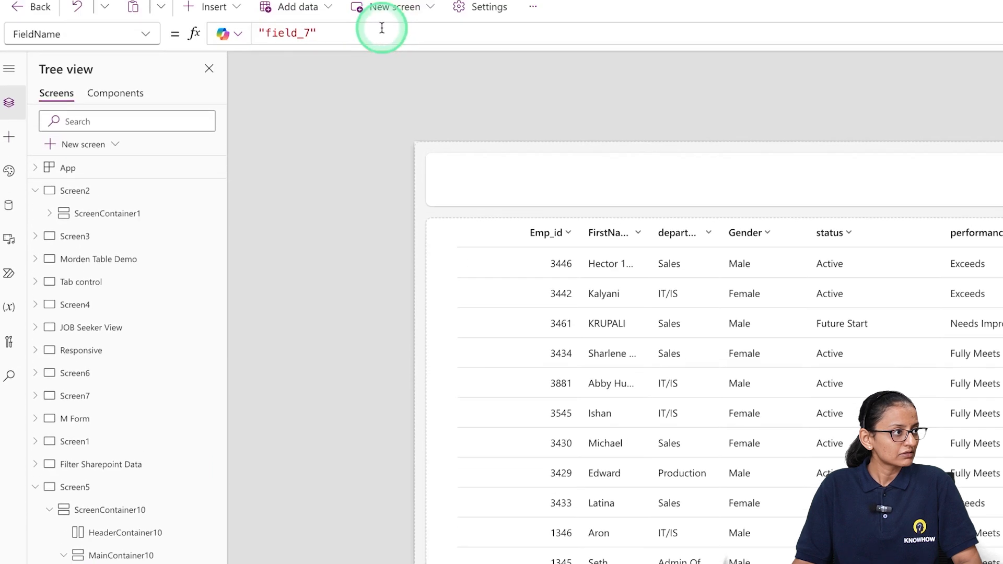
left_click(381, 71)
key("ctrl+a")
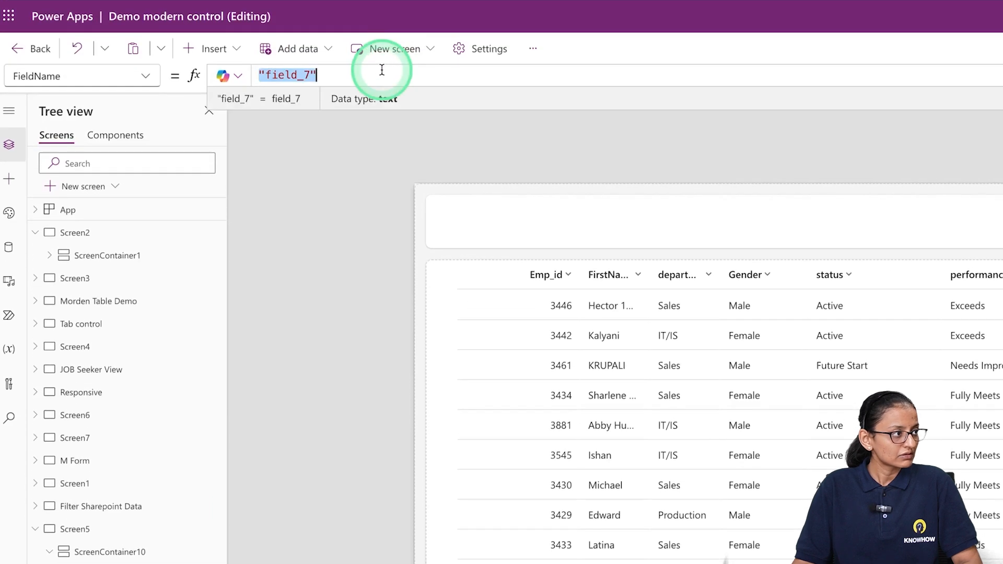
left_click(140, 76)
left_click(71, 298)
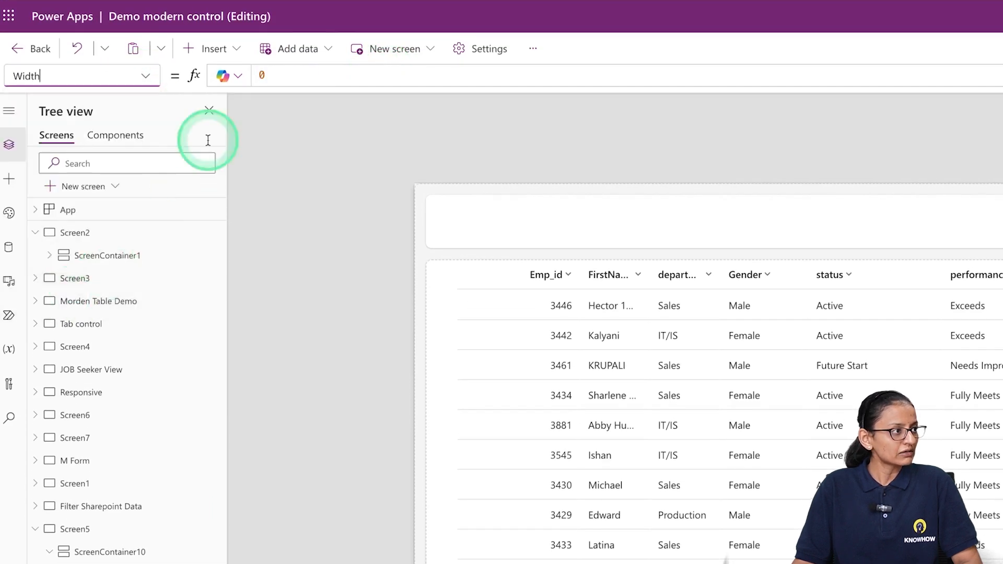
left_click(306, 76)
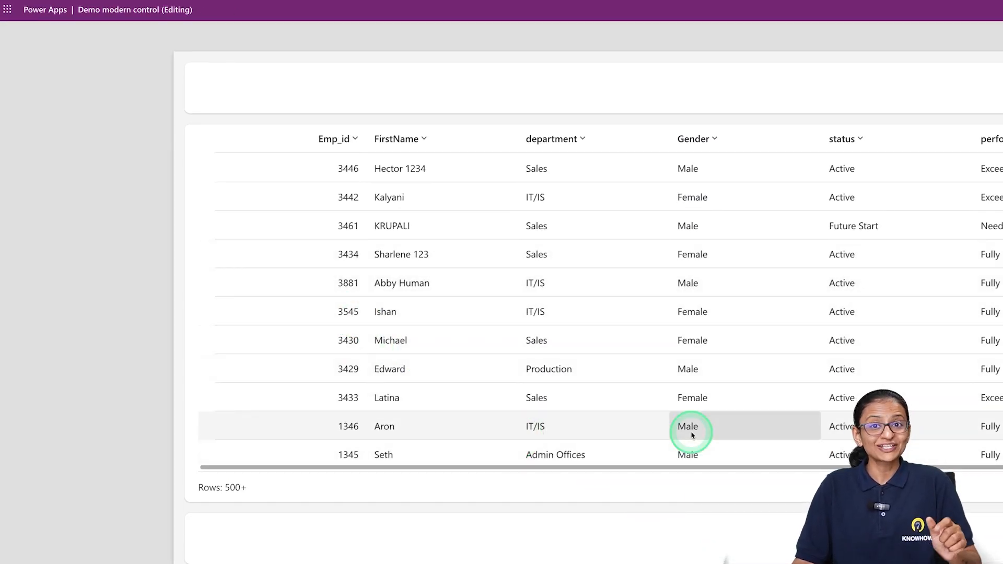
Check the column widths across the previewed table, return to the editor and dismiss the tip
left_click_drag(582, 466, 506, 441)
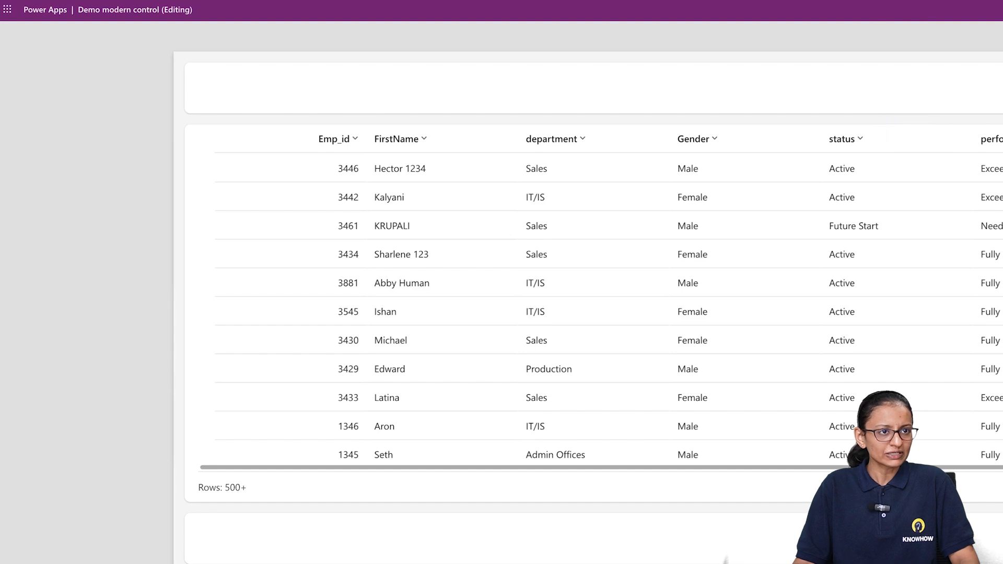
key("Escape")
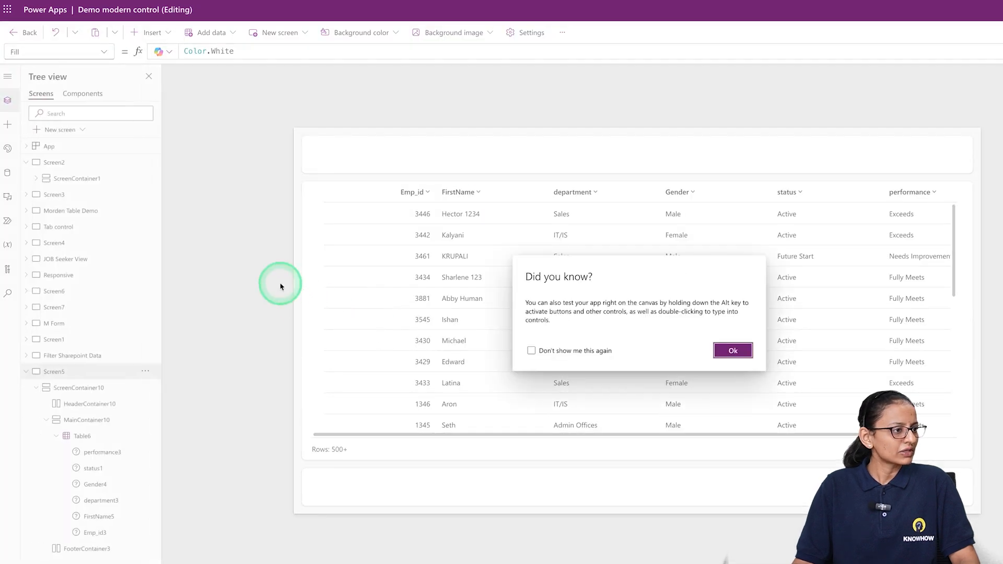
left_click(733, 350)
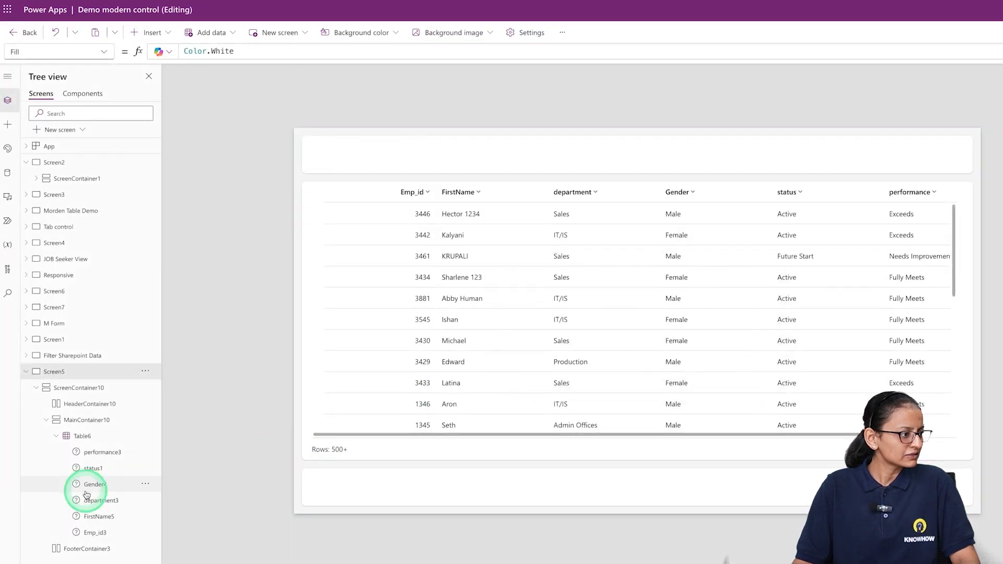
Set the Width of the Emp_id column to Parent.Width / 8
left_click(87, 537)
left_click(264, 50)
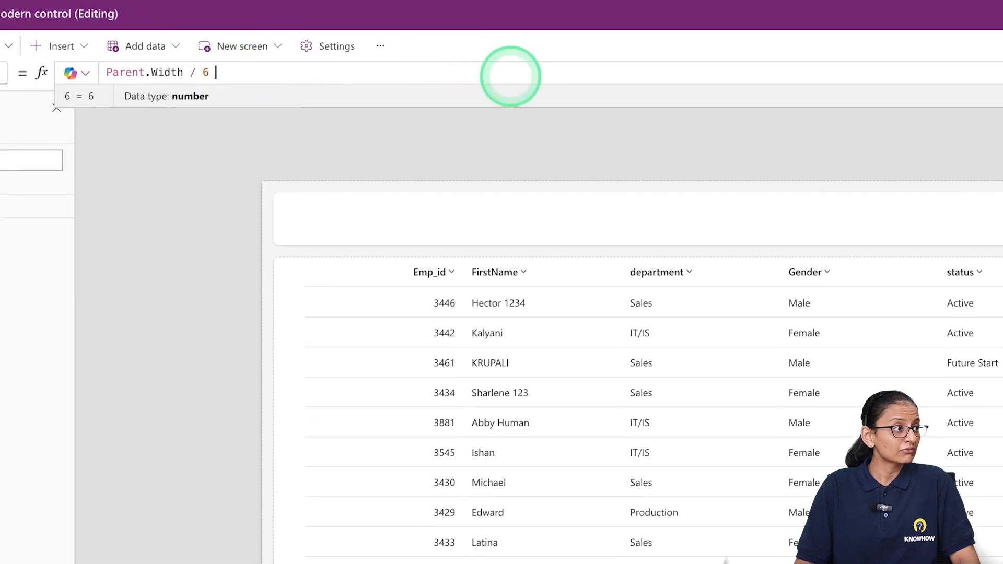
key("BackSpace")
key("BackSpace")
type("8")
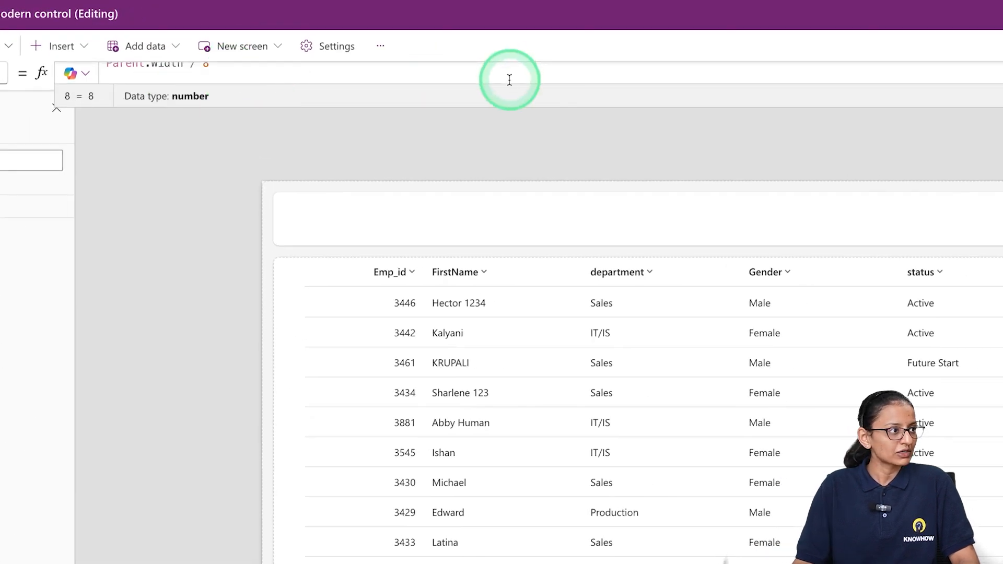
left_click(470, 304)
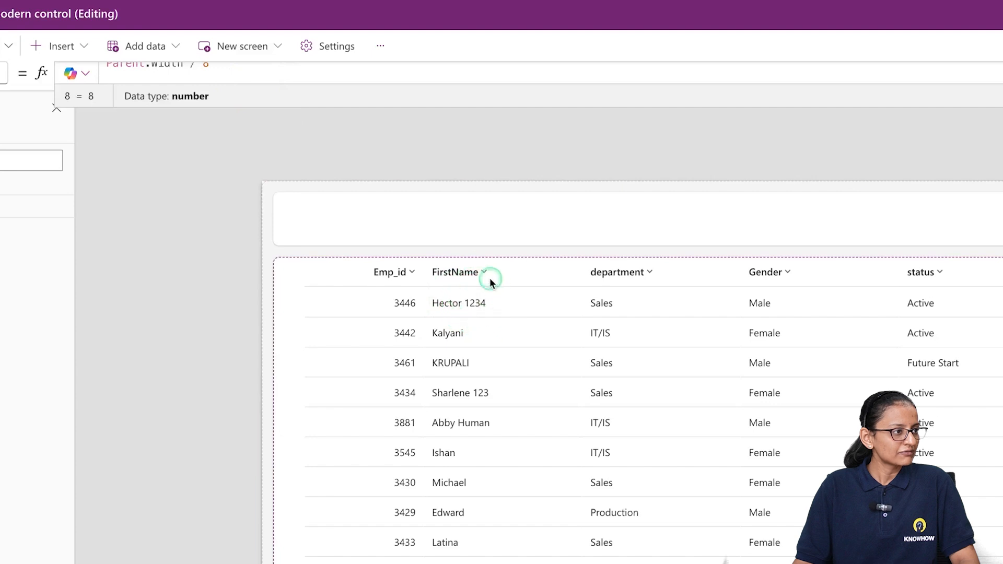
left_click(444, 256)
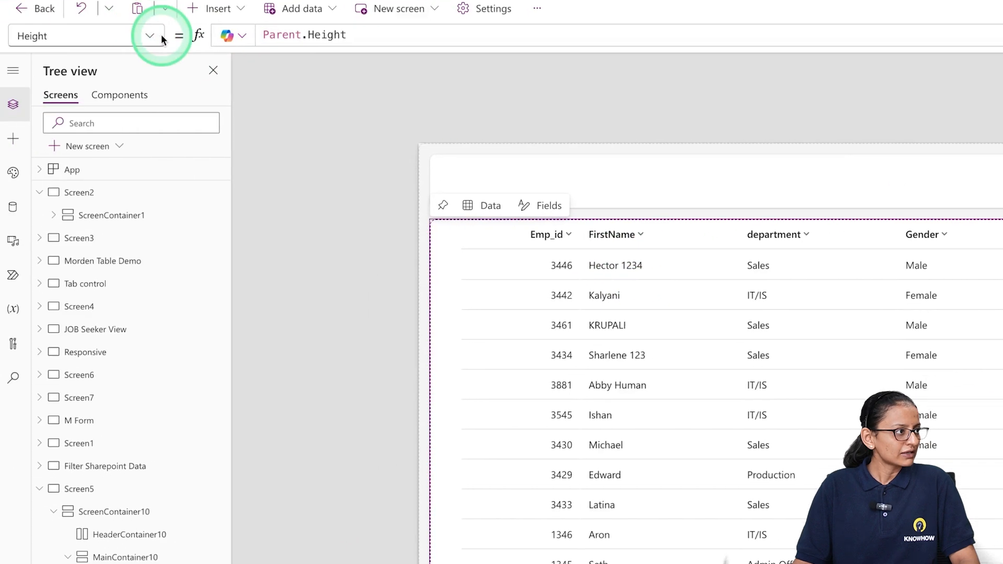
left_click(54, 58)
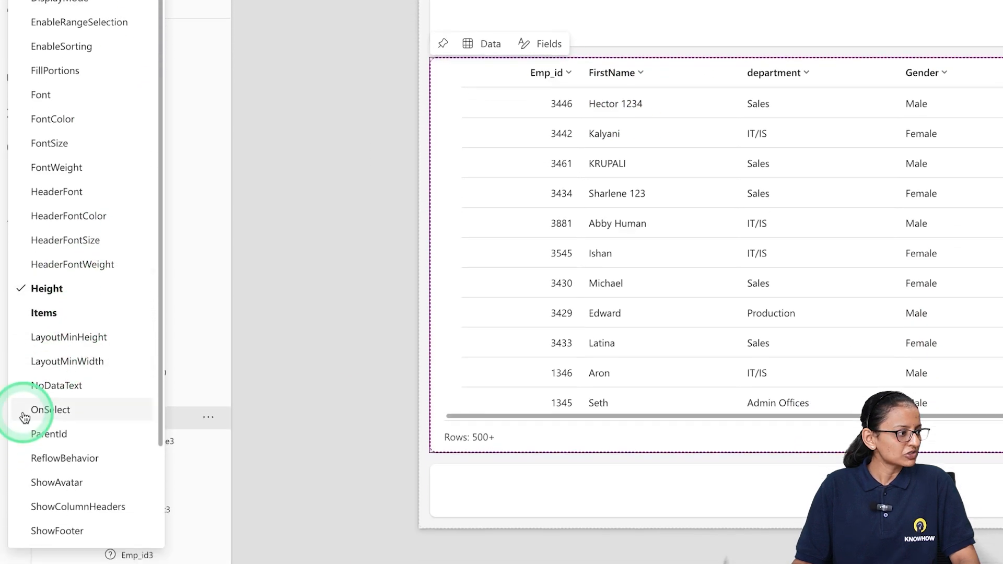
scroll(68, 471, "down", 2)
left_click(69, 475)
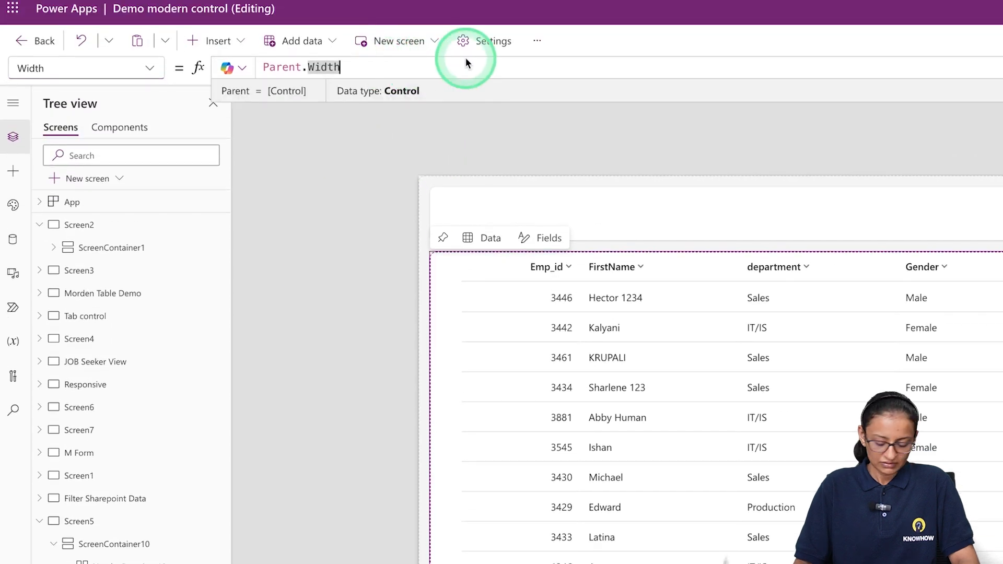
left_click(466, 61)
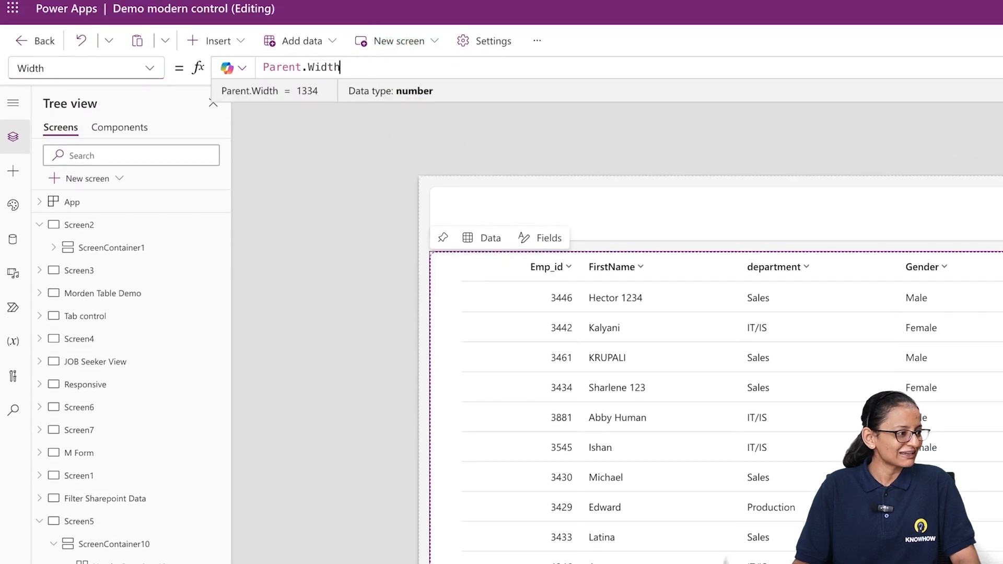
type("/ 8")
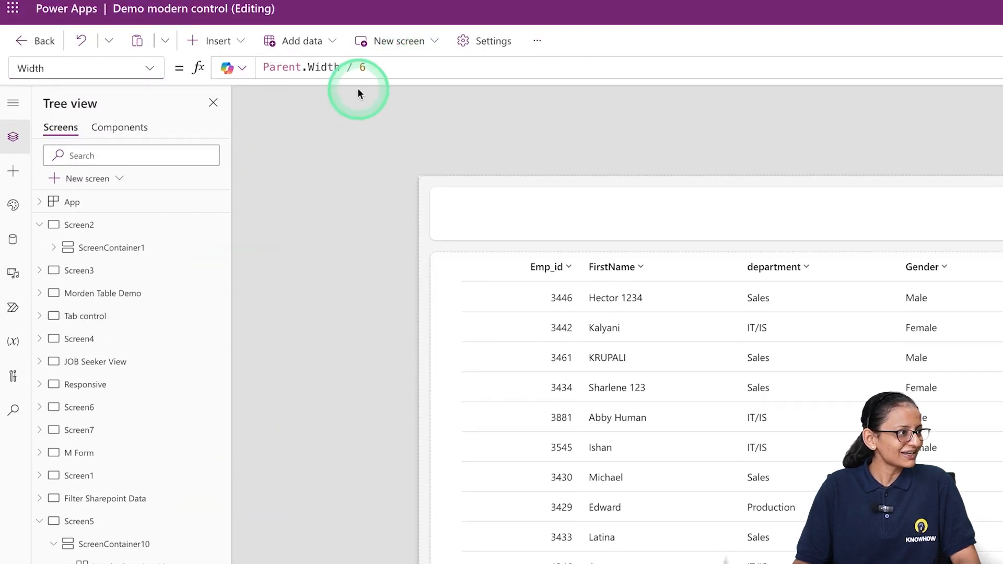
Set the Width of the FirstName column to Parent.Width / 8
left_click(376, 64)
key("BackSpace")
type("6 \\\\\\")
key("BackSpace")
key("BackSpace")
key("BackSpace")
key("BackSpace")
key("BackSpace")
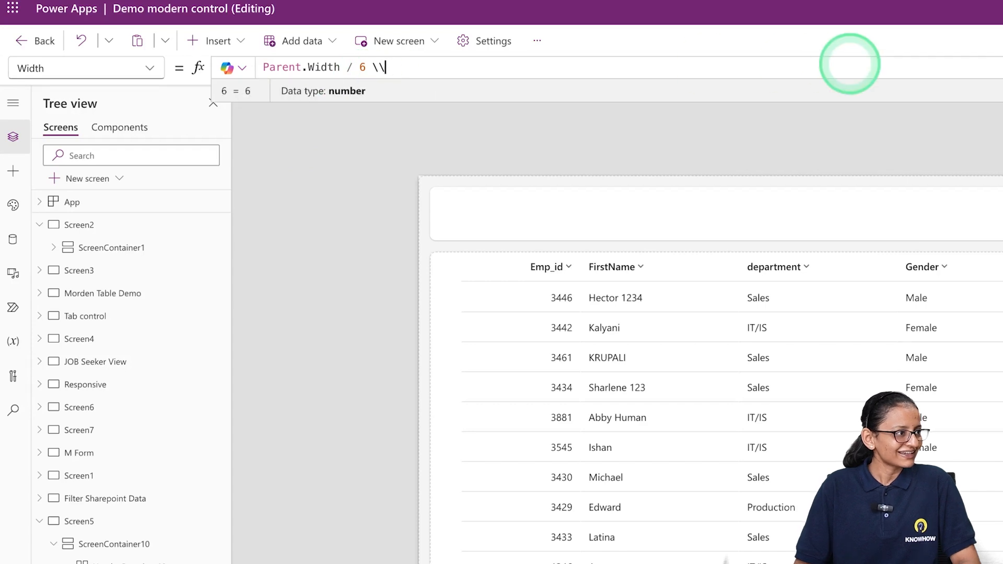
type("8")
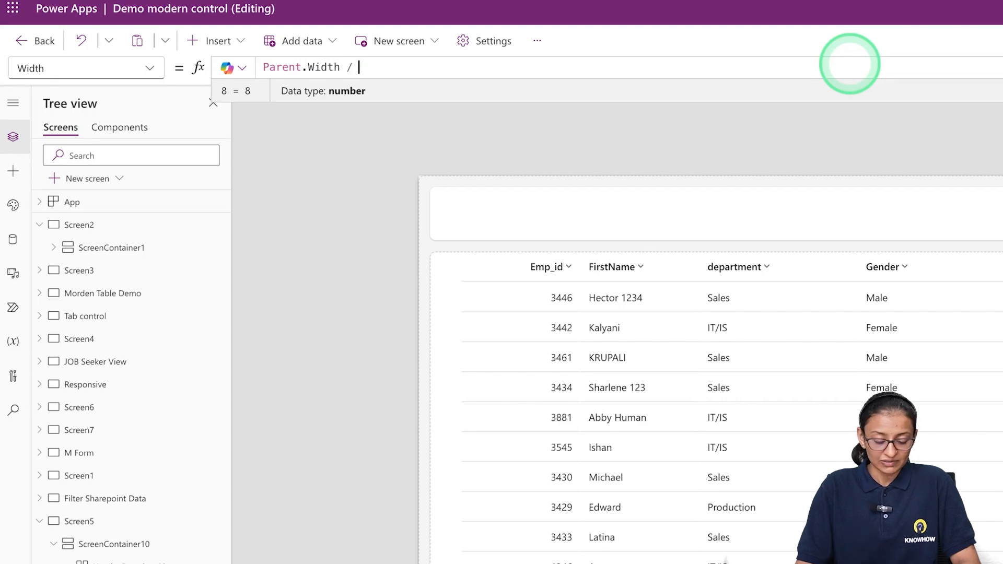
type("7")
key("BackSpace")
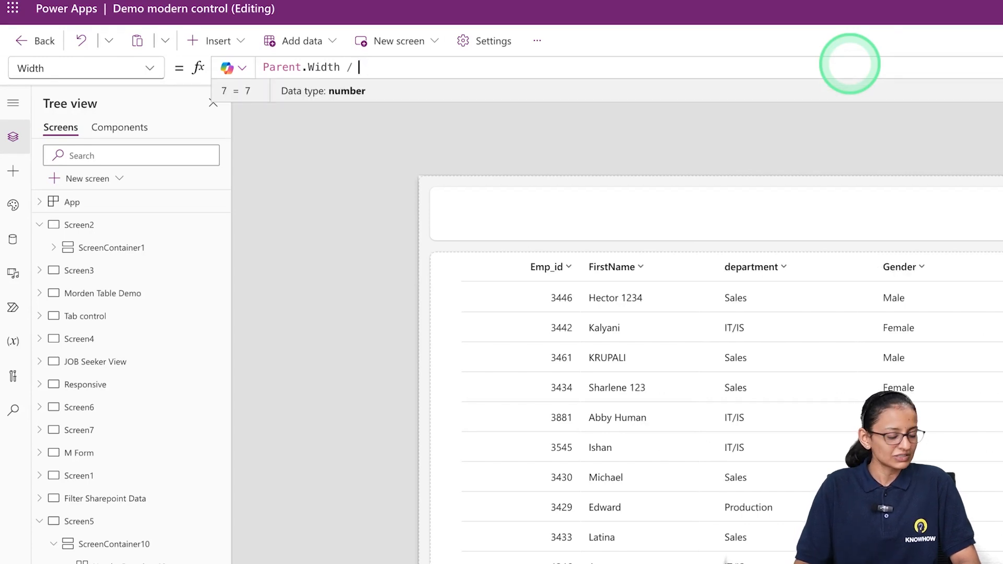
type("8")
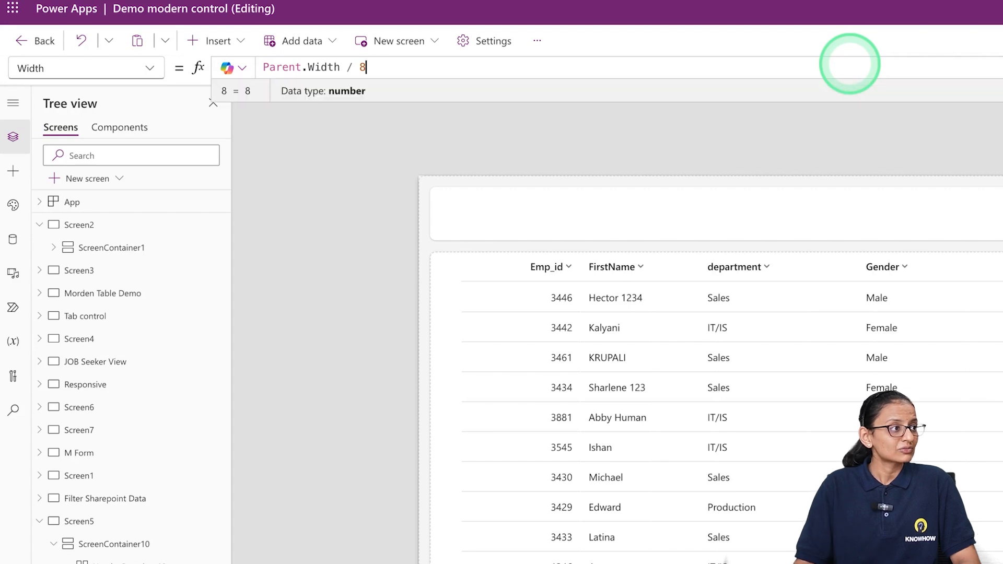
Preview the app to check the narrowed Emp_id and FirstName columns, then return to the editor and dismiss the tip
left_click(906, 65)
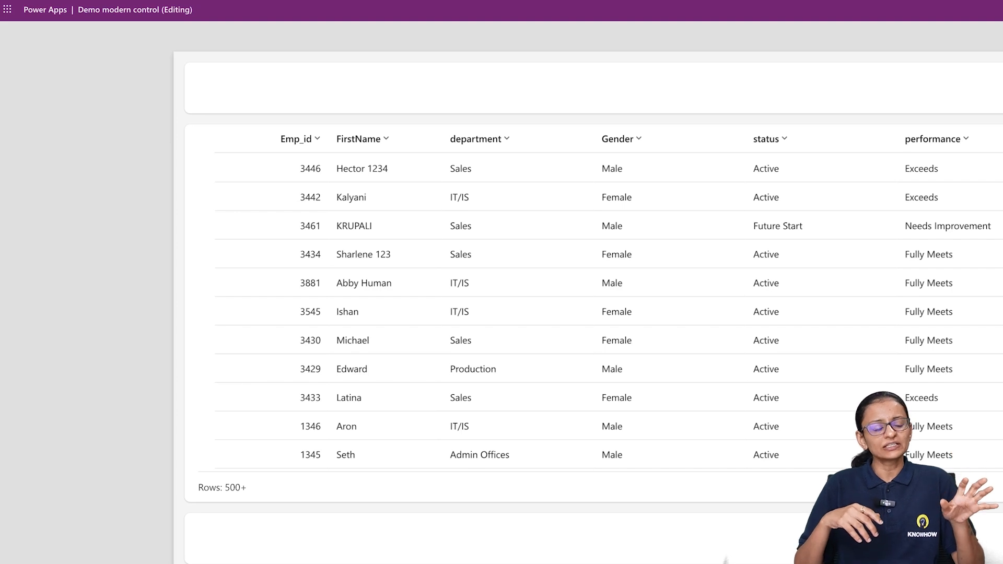
left_click(440, 247)
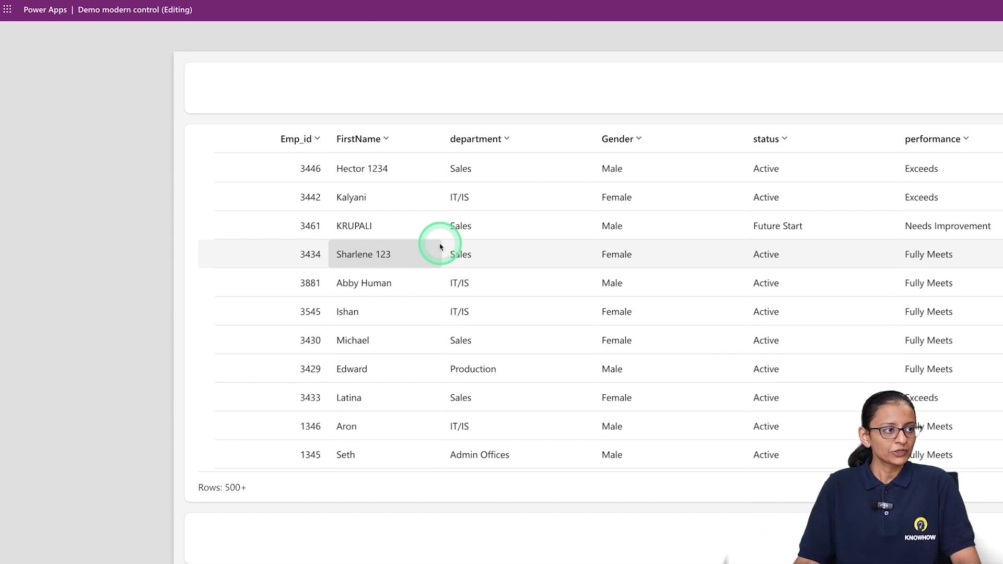
key("Escape")
left_click(733, 350)
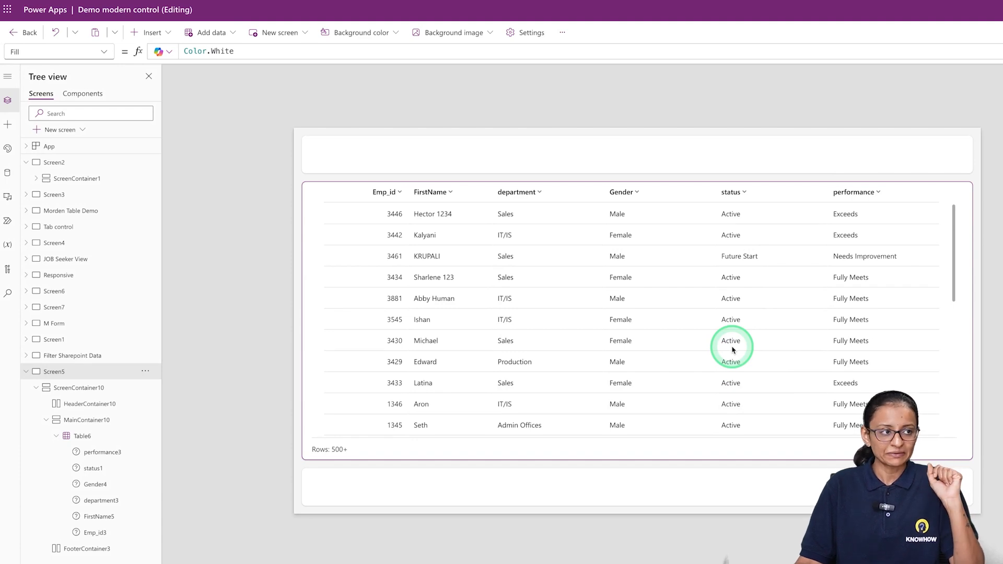
Insert a text control and a text input side by side in the header container above the table
left_click(638, 161)
left_click(695, 81)
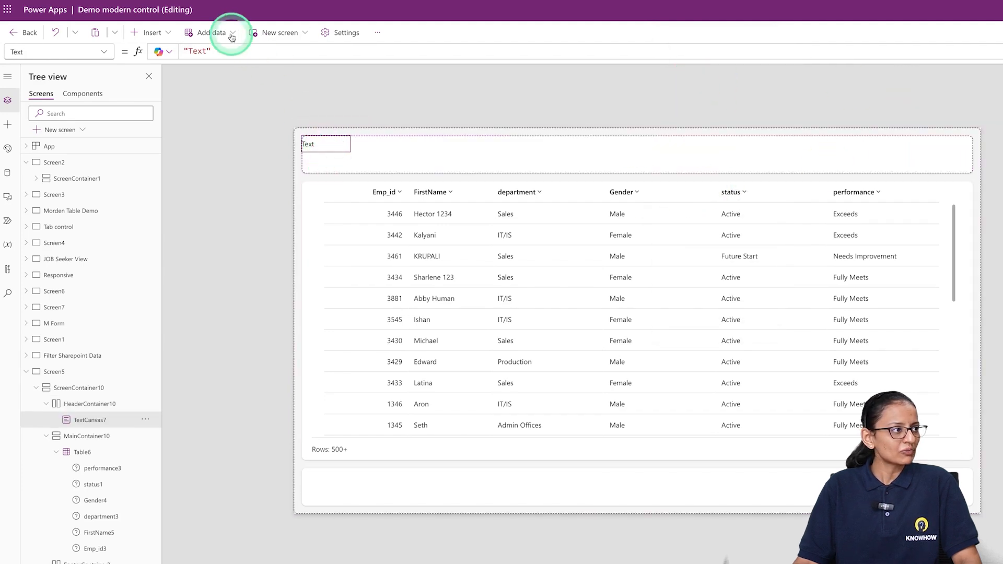
type("text")
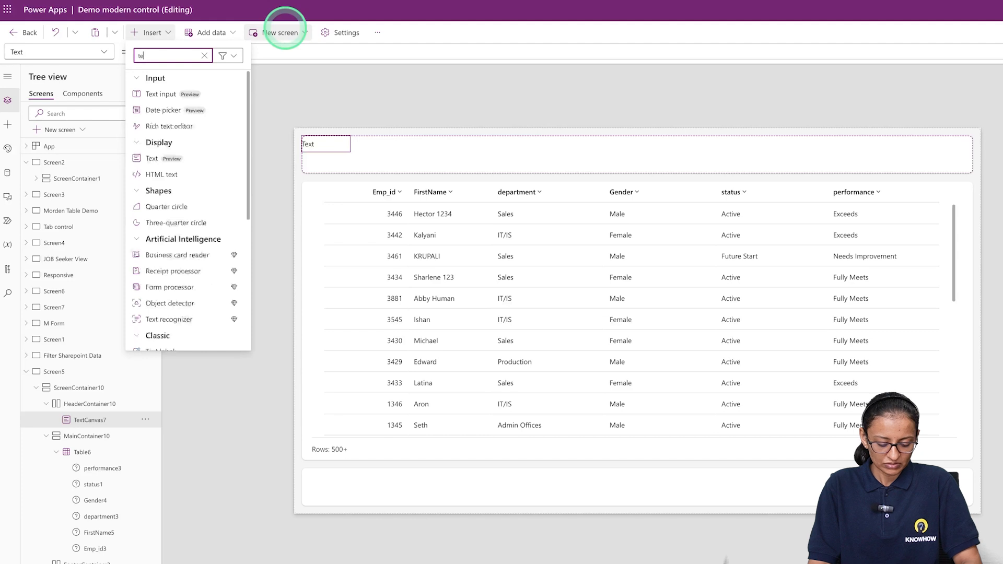
left_click(151, 93)
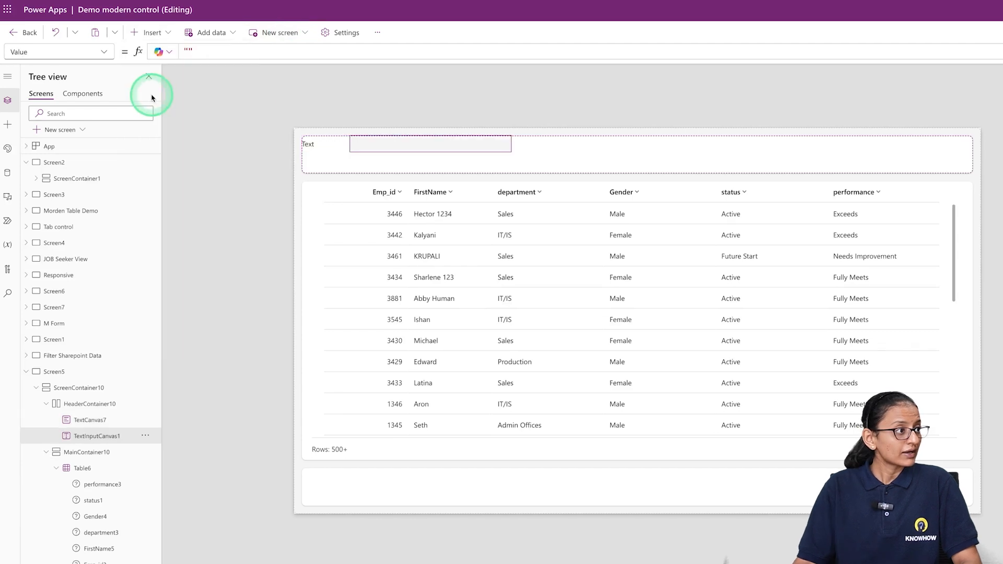
left_click(334, 145)
left_click(376, 148)
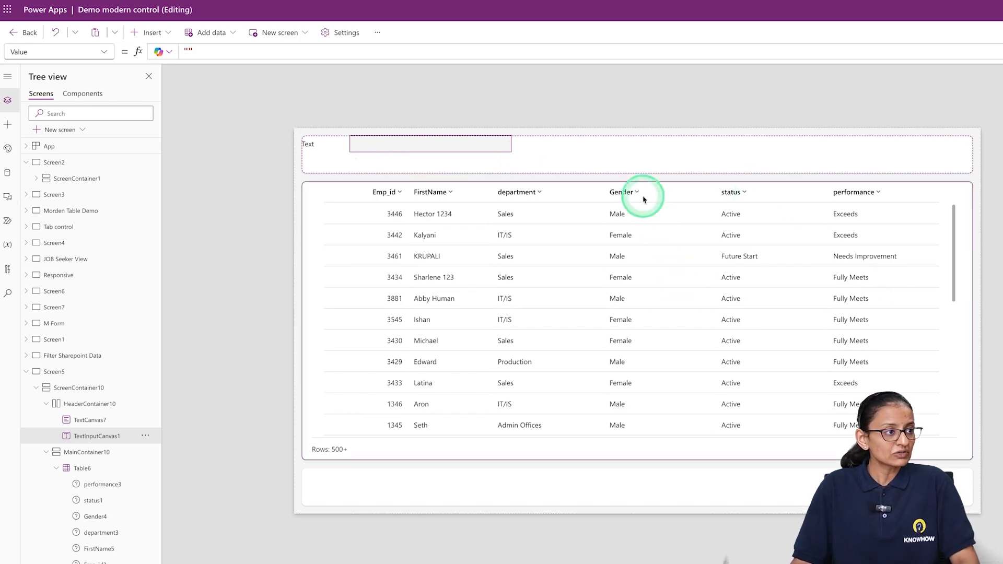
Center the header container's contents both horizontally and vertically
left_click(622, 152)
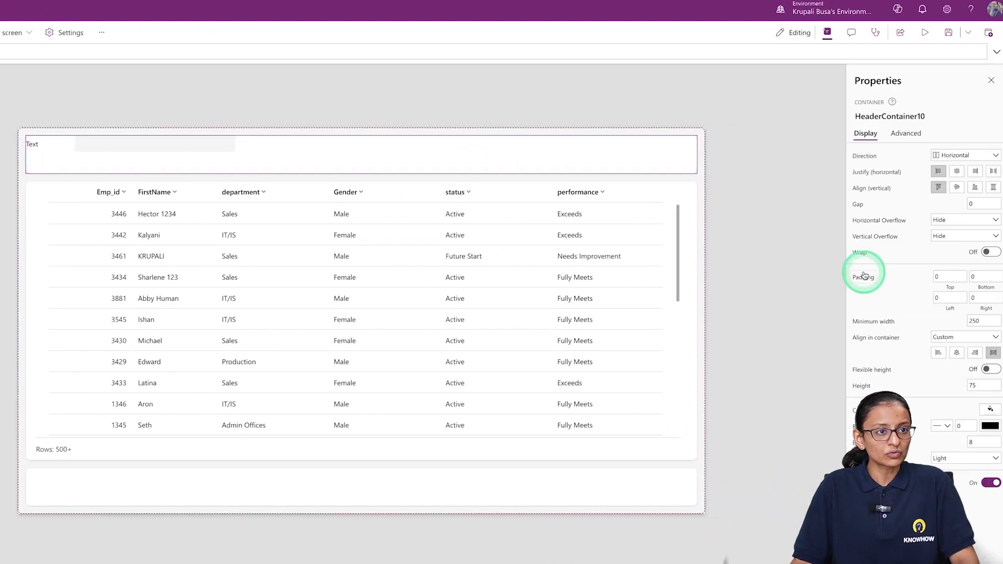
left_click(955, 174)
left_click(956, 188)
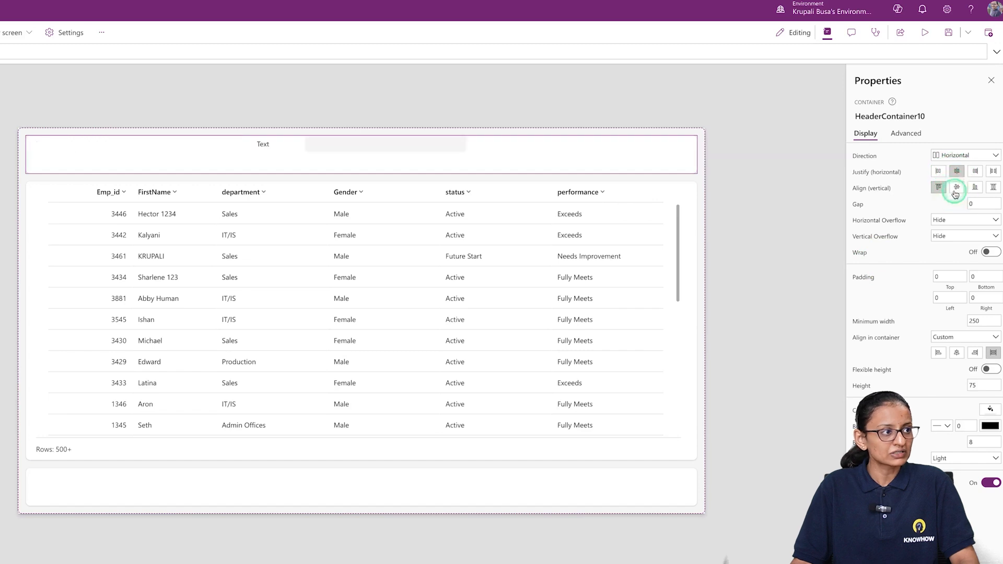
Rename the header's text input as txt_search_data
left_click(383, 156)
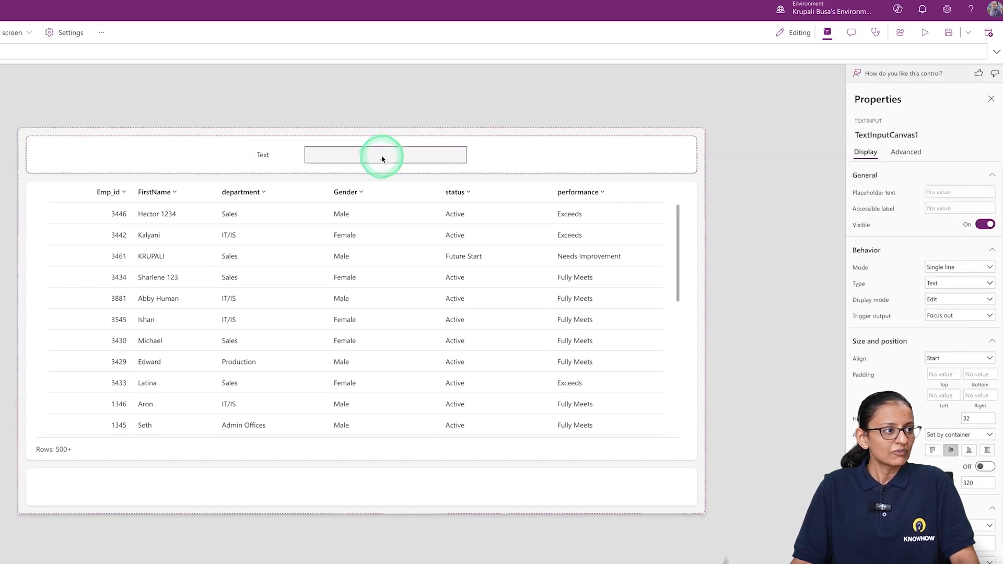
left_click(888, 134)
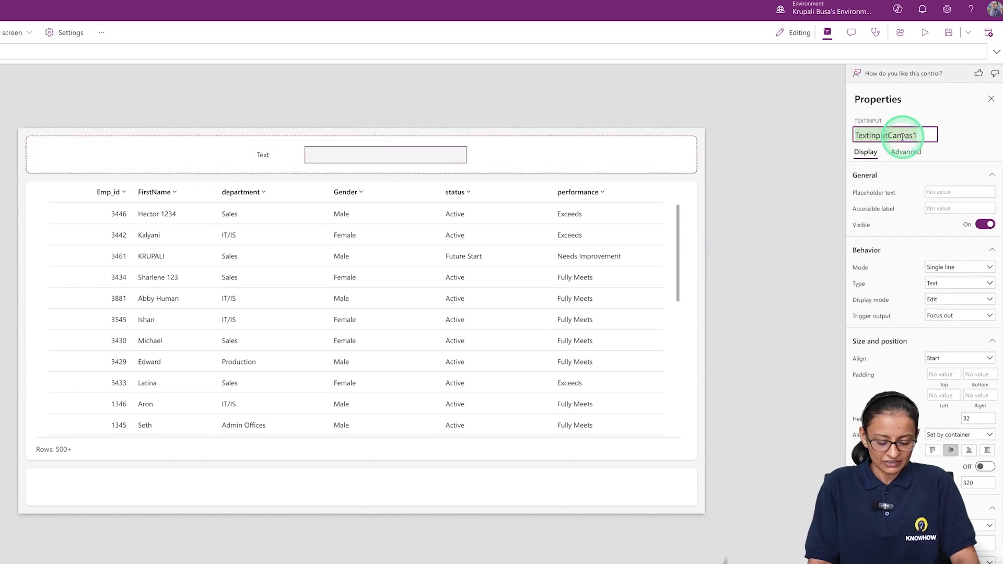
type("txt_")
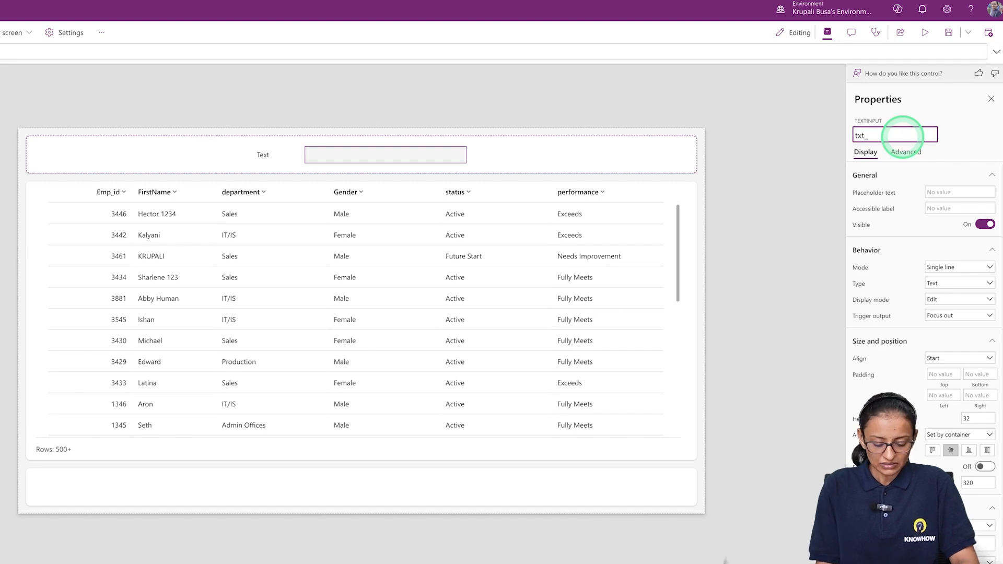
type("search_")
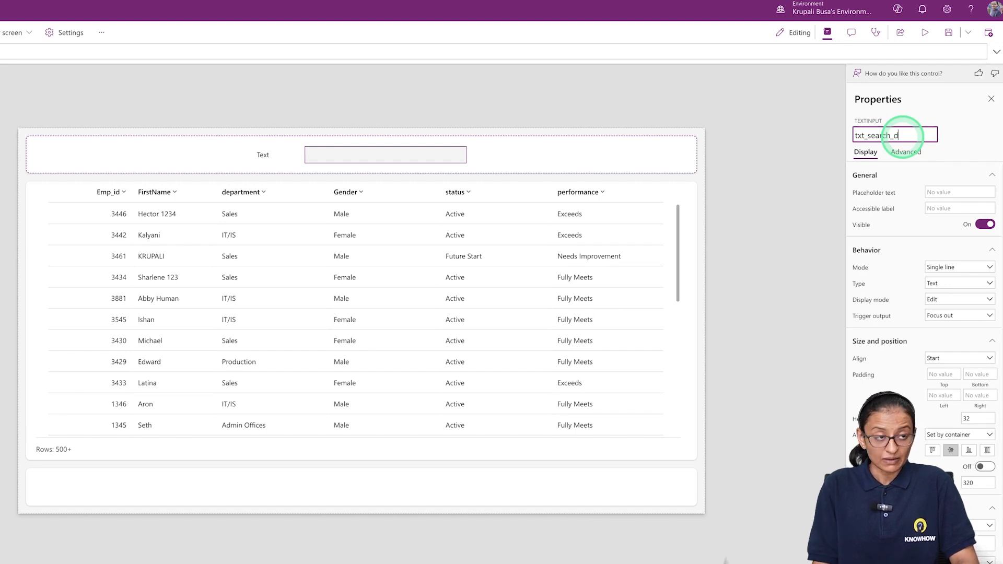
type("data")
key("Return")
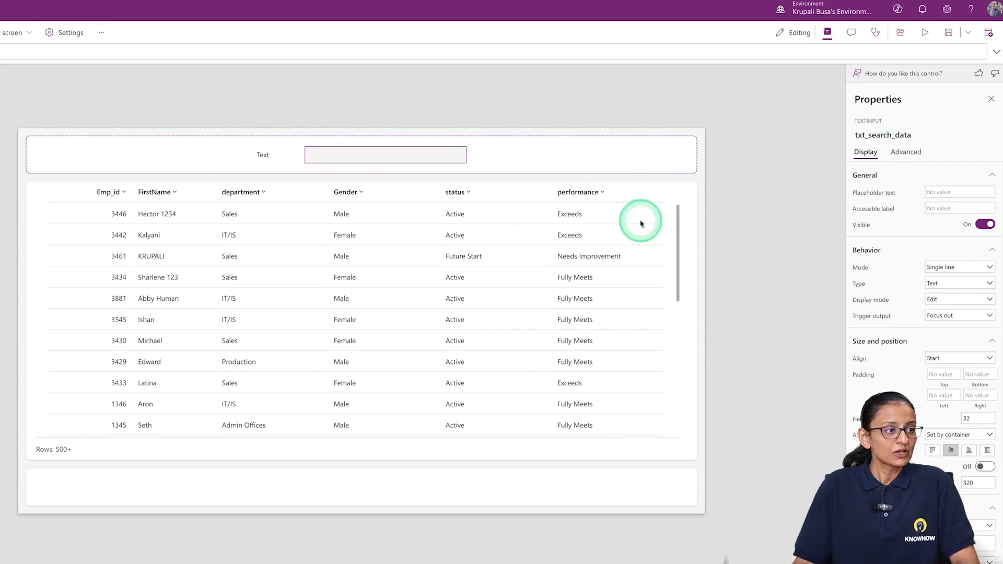
Open the table's Items formula in the expanded editor and clear the EmployeeDATA reference
left_click(428, 265)
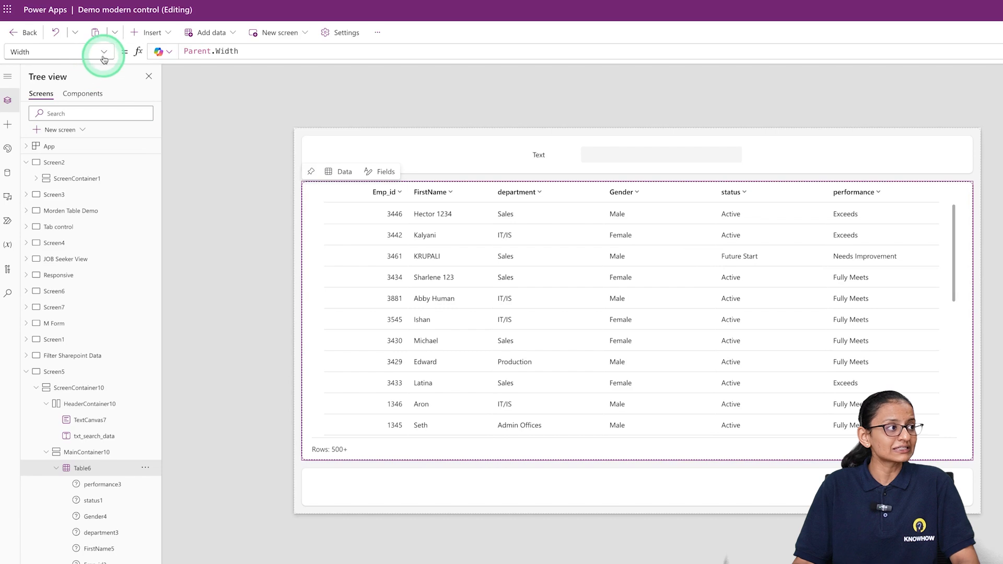
left_click(104, 54)
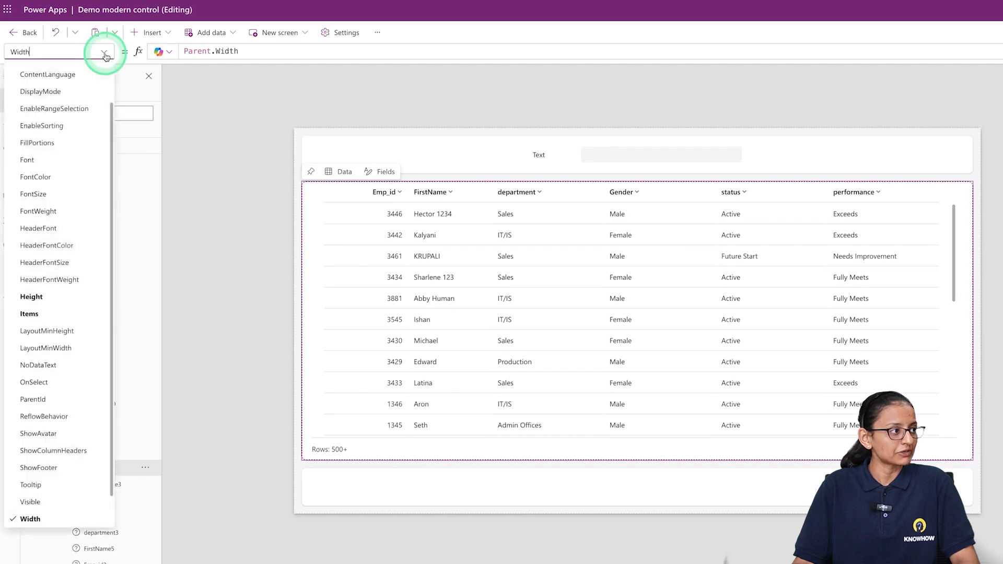
left_click(46, 314)
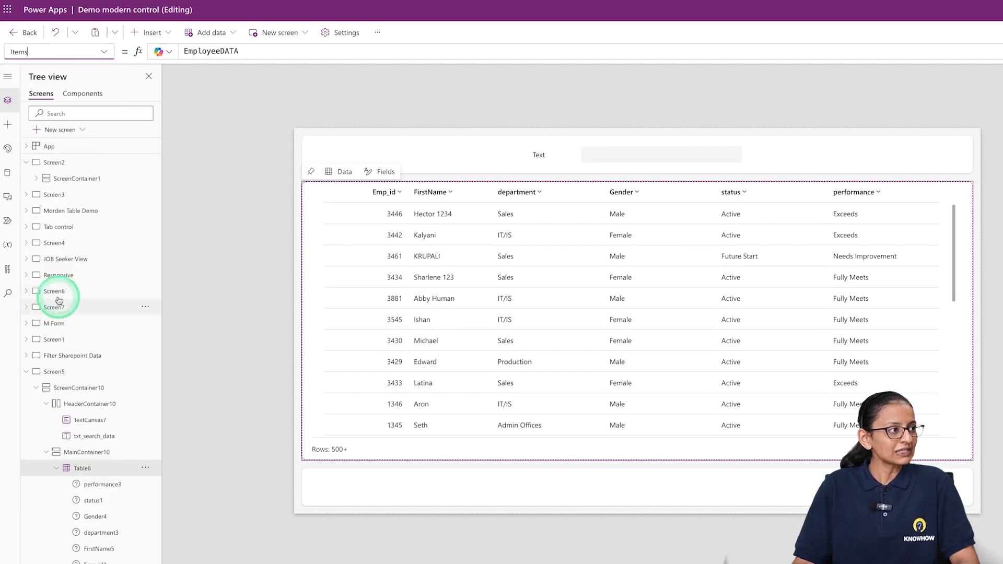
left_click(269, 53)
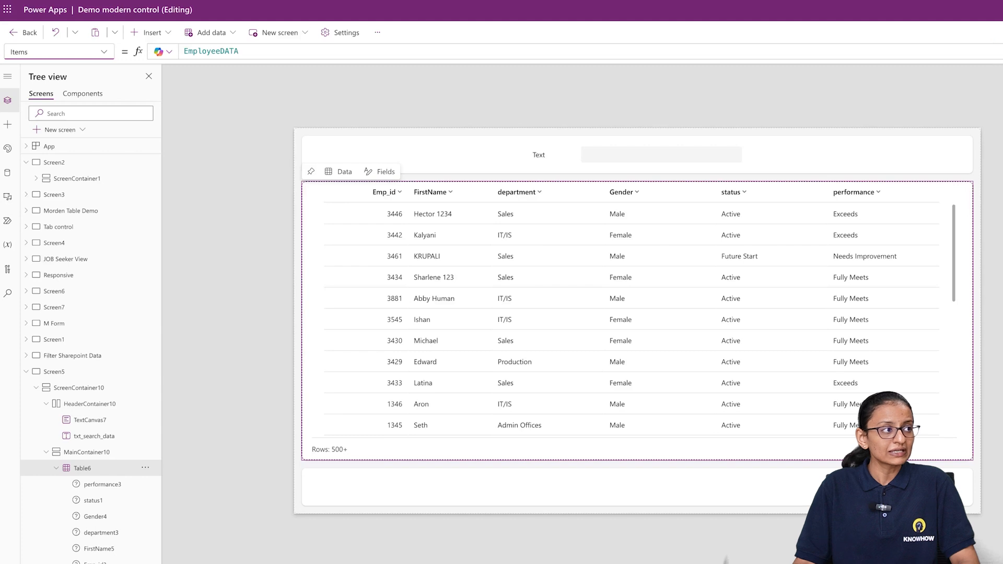
left_click(269, 52)
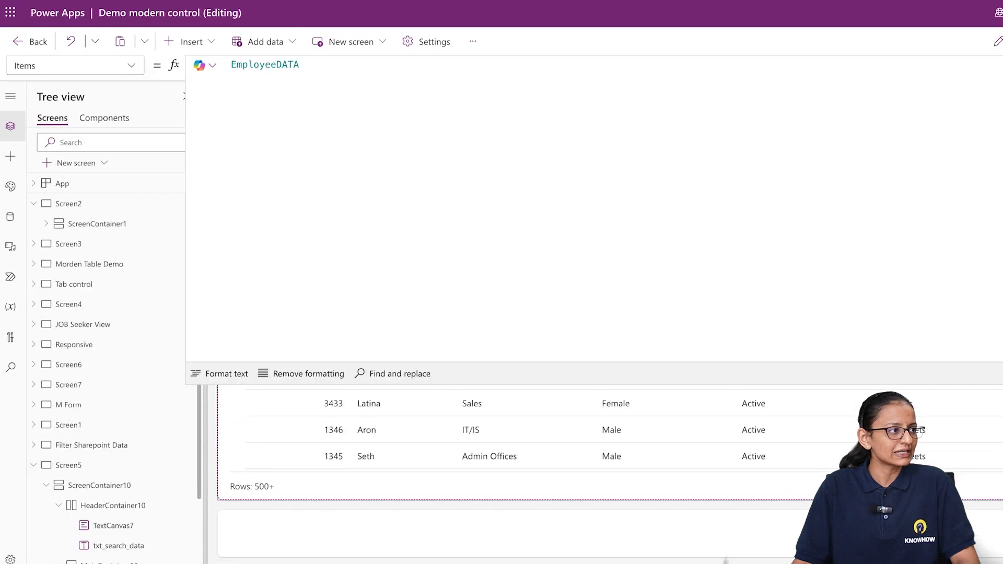
double_click(264, 65)
key("BackSpace")
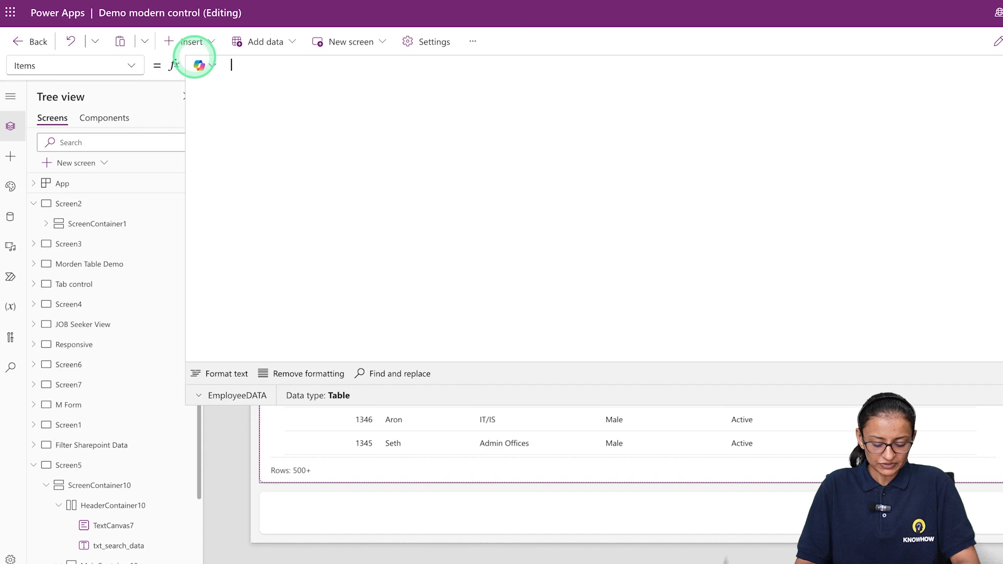
Begin the table's Items formula with a Filter function that takes EmployeeData as its source
type("File")
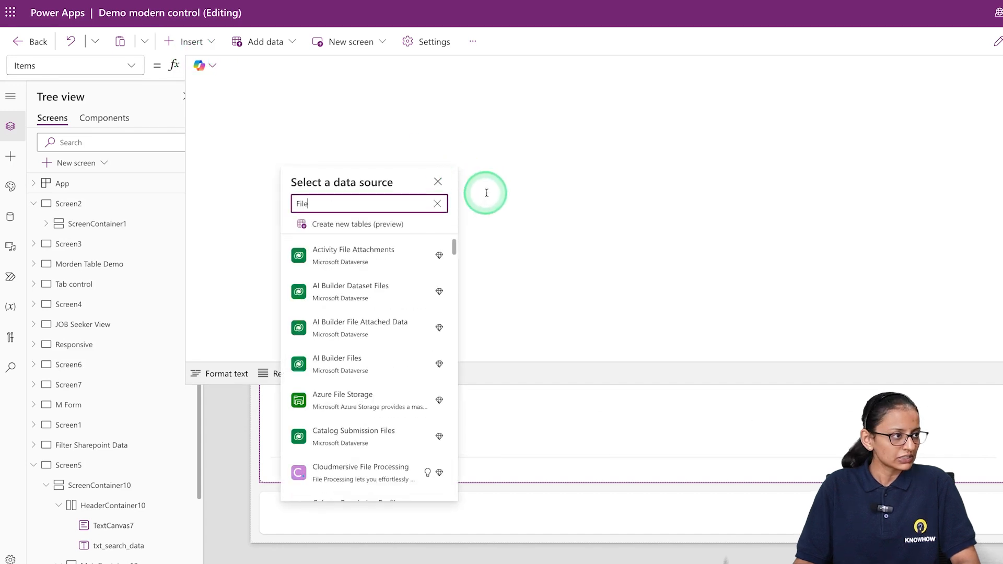
left_click(441, 186)
left_click(253, 70)
type("Filter")
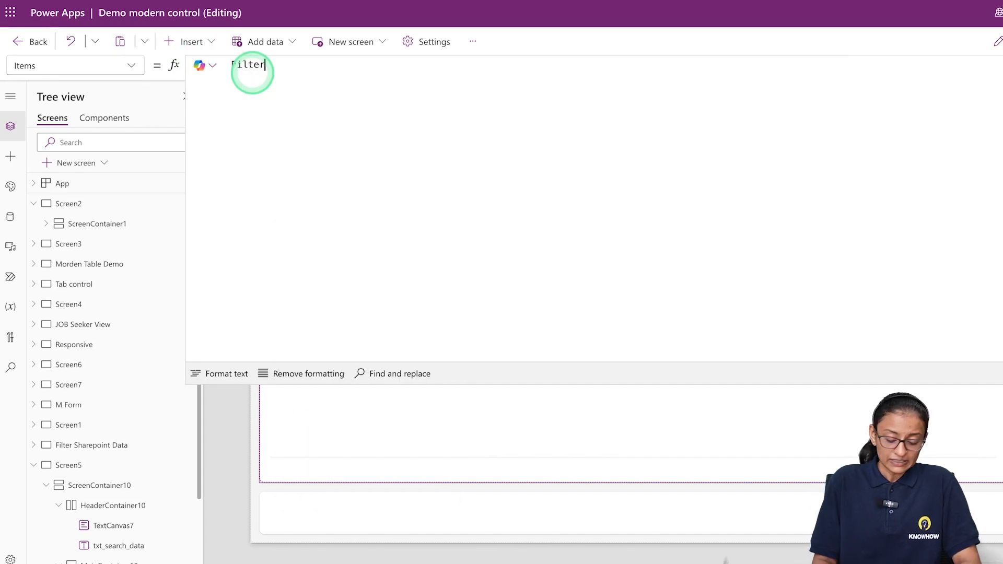
type("(")
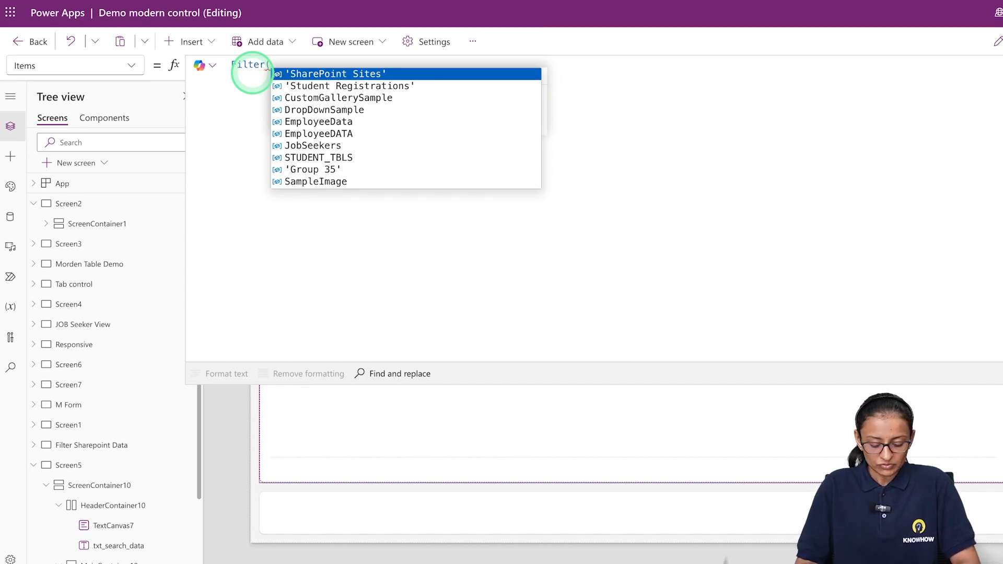
type("EmployeeData")
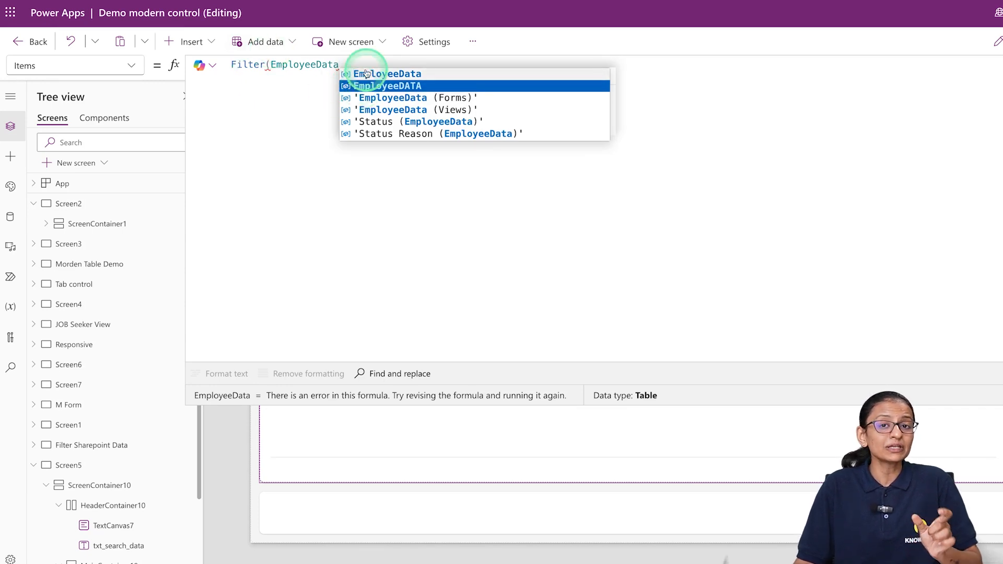
Check the app's data sources and replace the Filter source with the SharePoint list EmployeeDATA
left_click(10, 219)
mouse_move(84, 346)
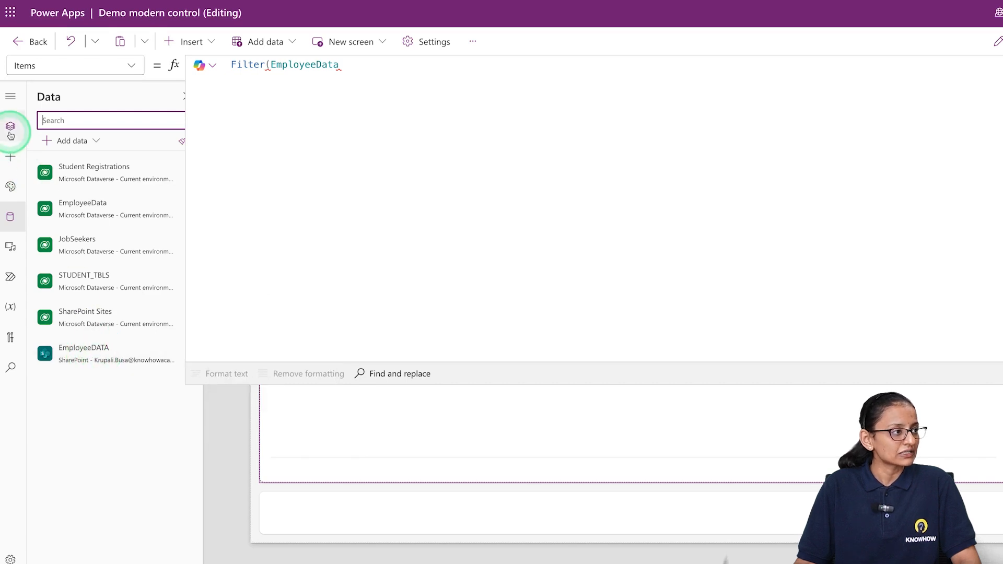
double_click(342, 64)
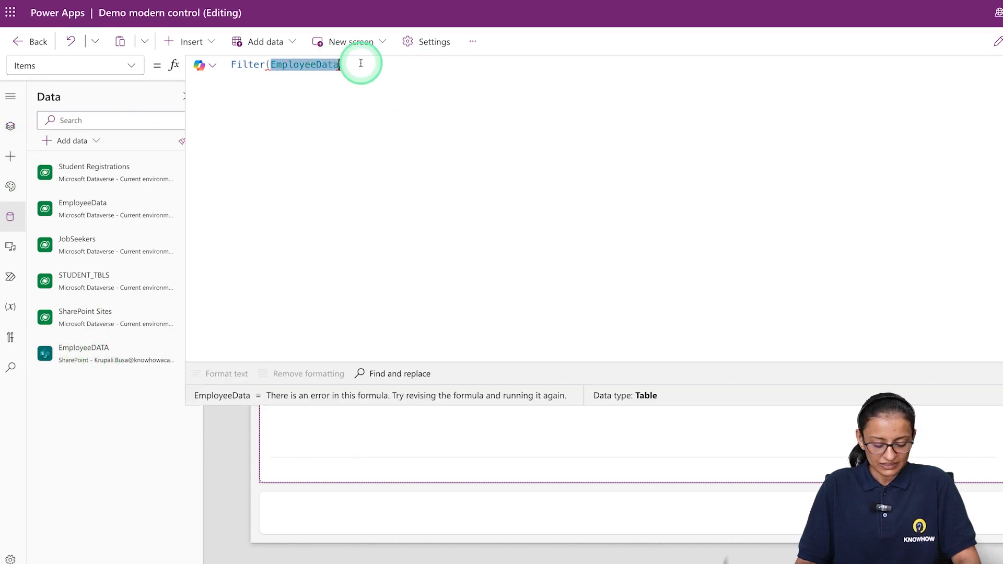
type("Empl")
key("Down")
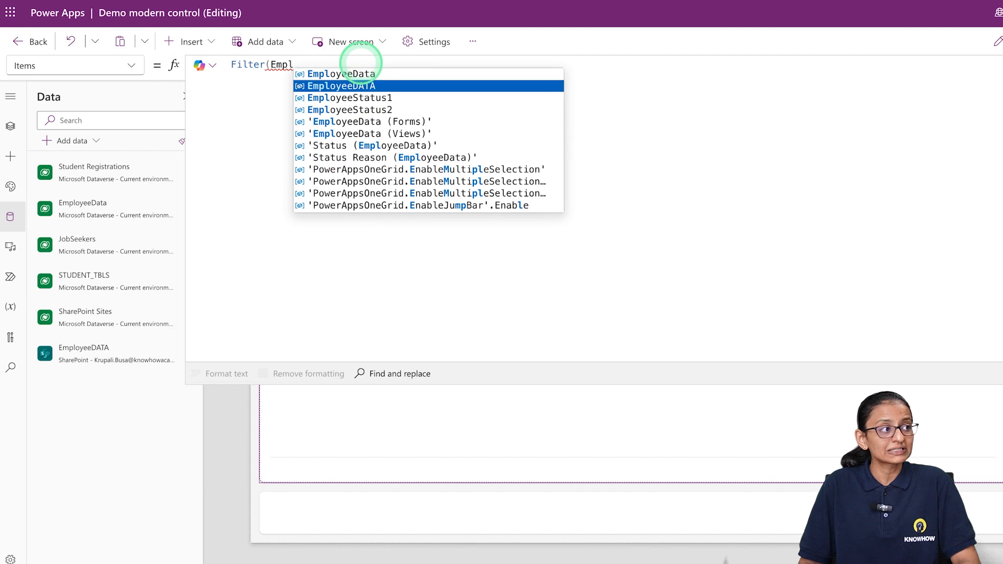
key("Tab")
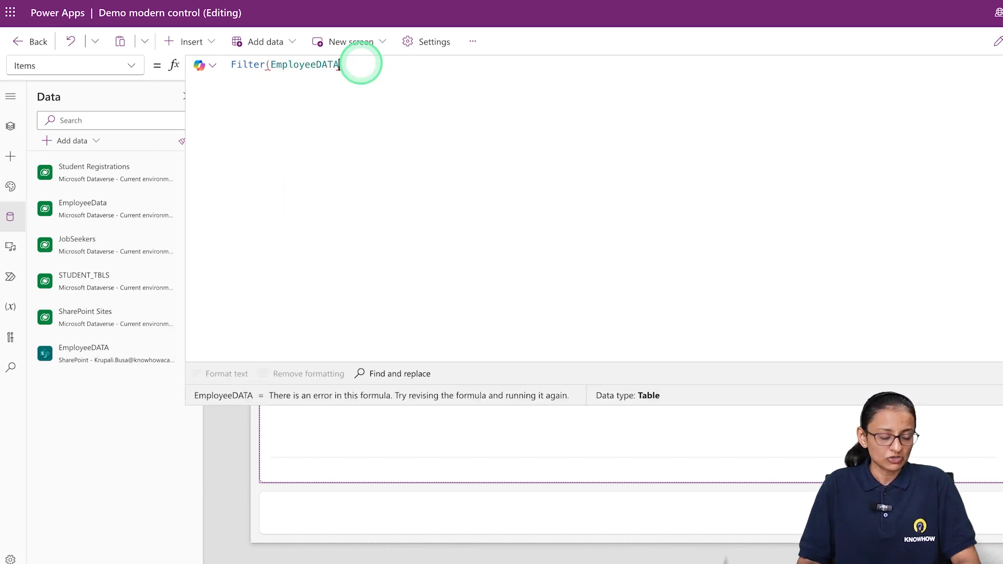
Add a StartsWith function as the logical test of the Filter formula
type(",")
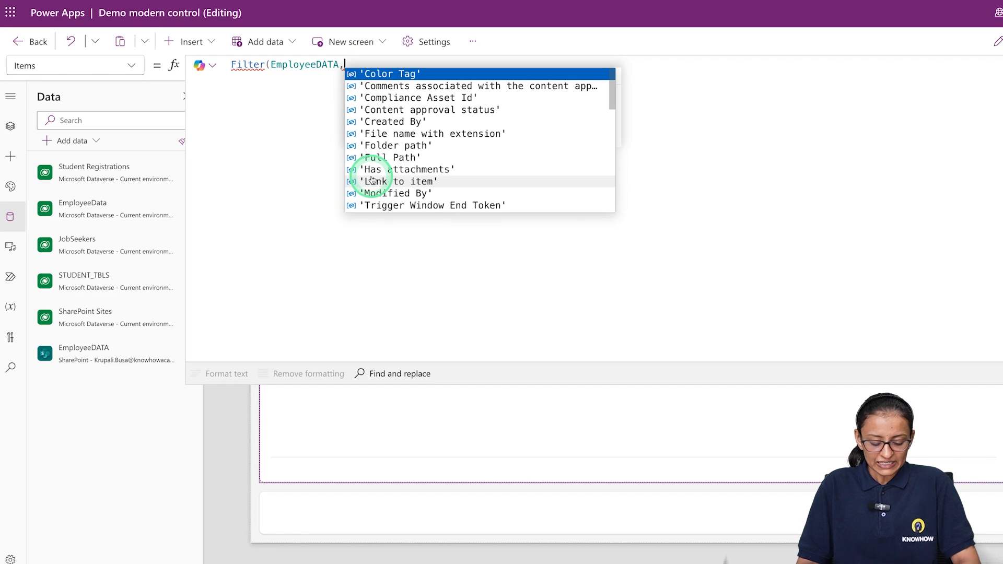
type("StartsWith")
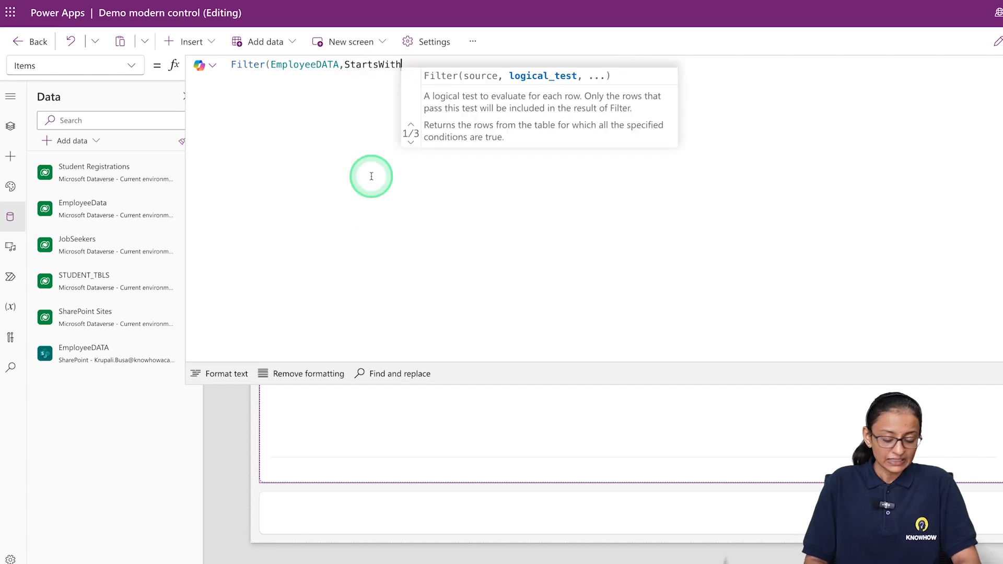
type("(")
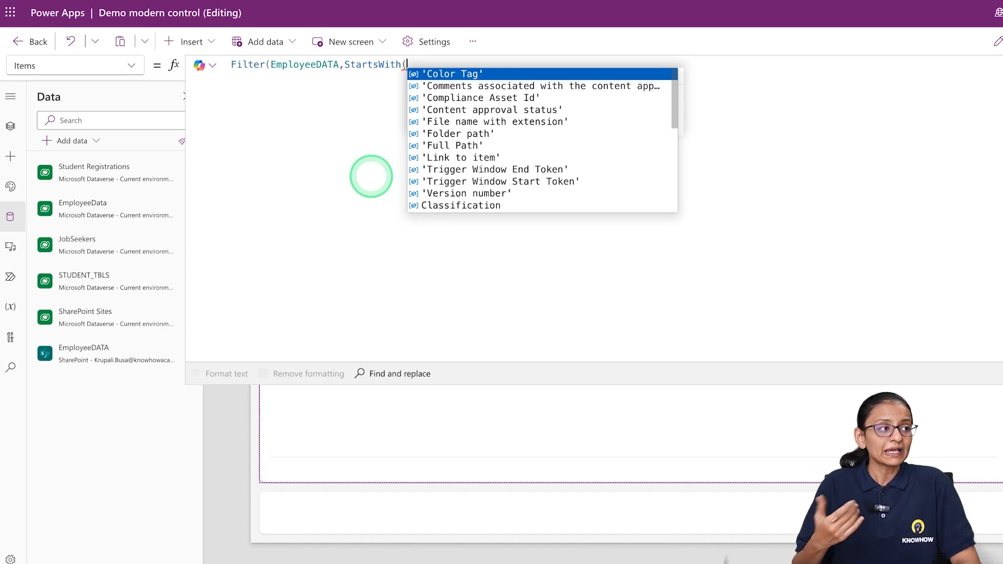
type("Empl")
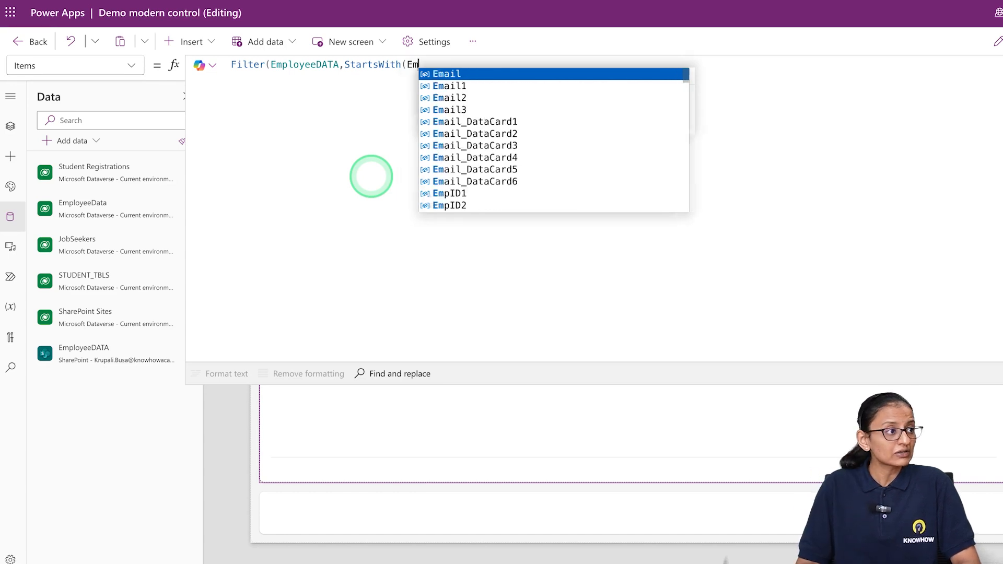
key("Tab")
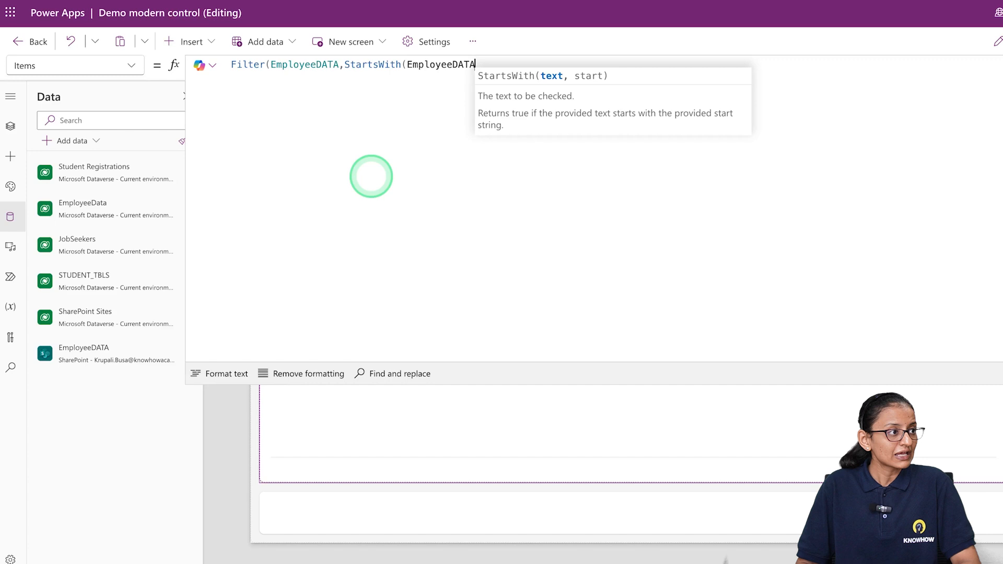
key("ctrl+BackSpace")
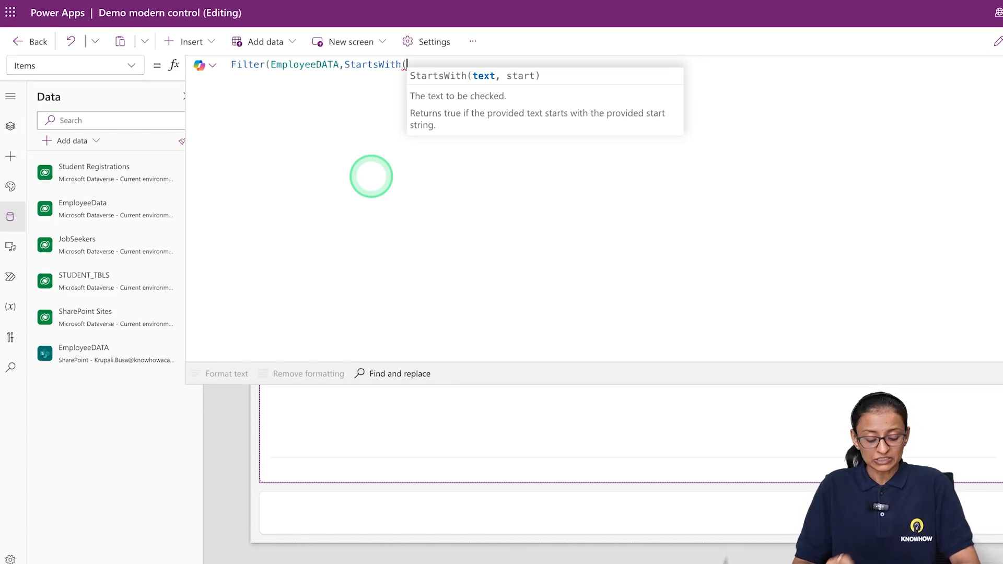
Enter the FirstName column as the text that StartsWith checks
type("fir")
key("Down")
key("Down")
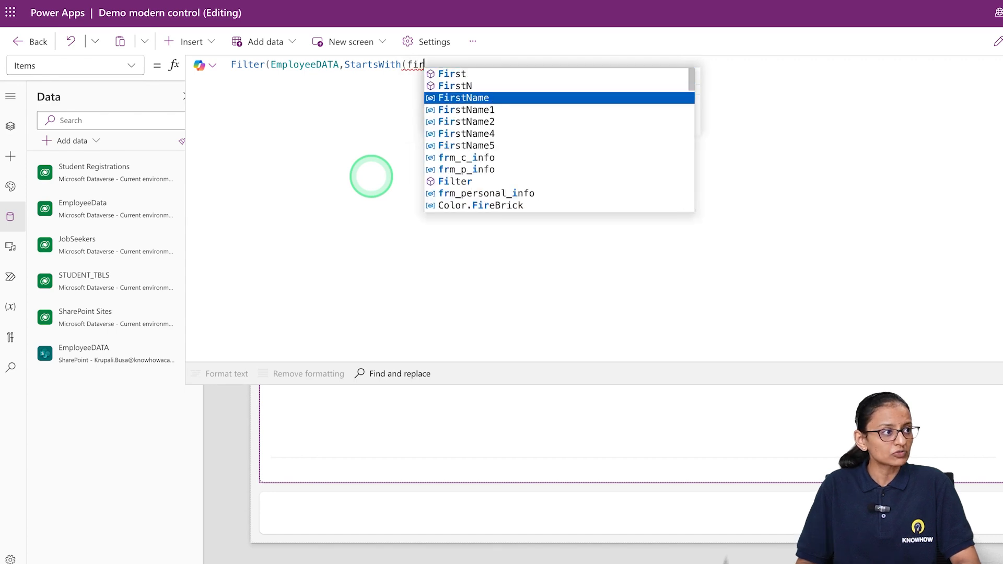
key("Tab")
type(",")
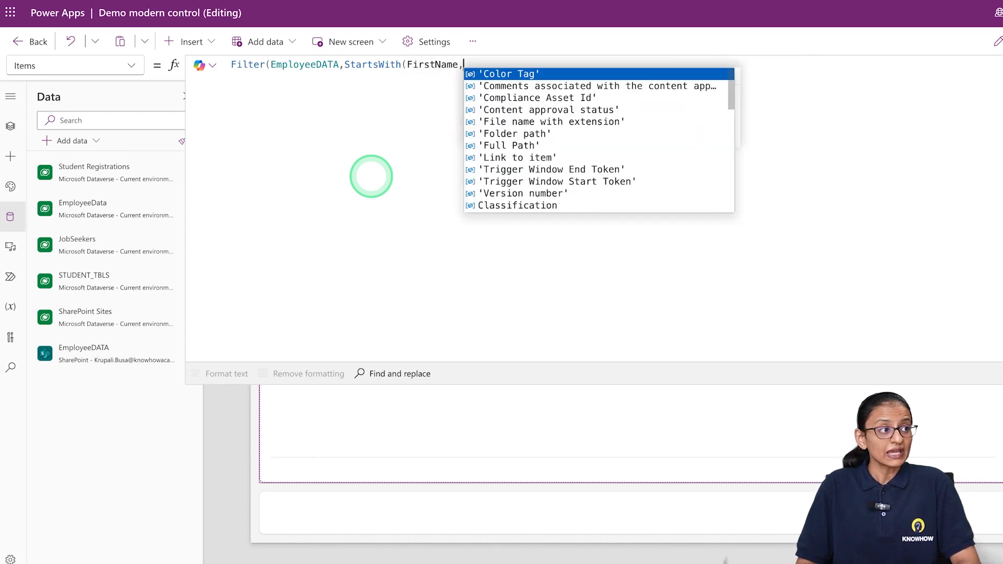
type("txt")
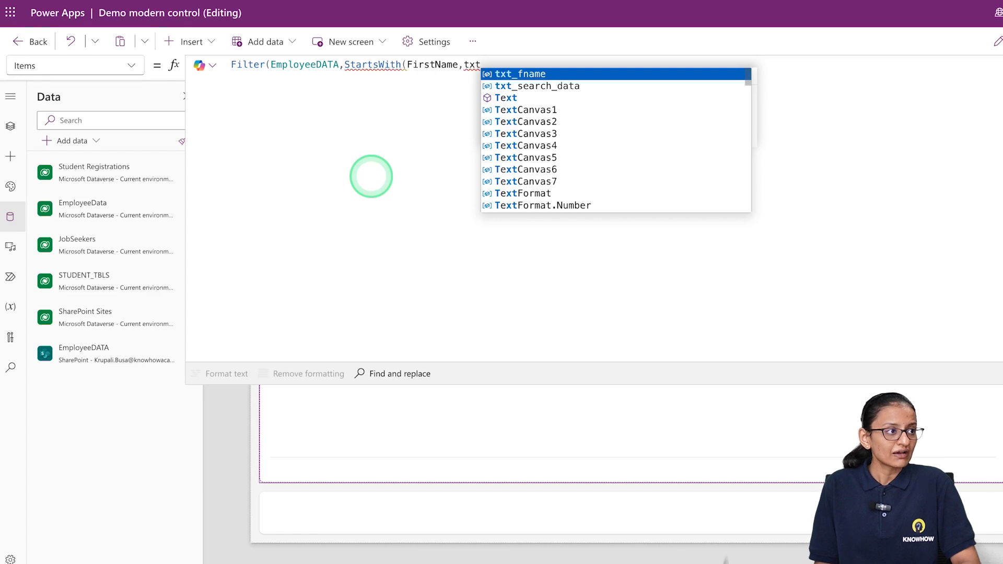
Compare against txt_search_data.Value as the start string and close both the StartsWith and Filter functions
key("Down")
key("Tab")
type(".")
key("Tab")
type("))")
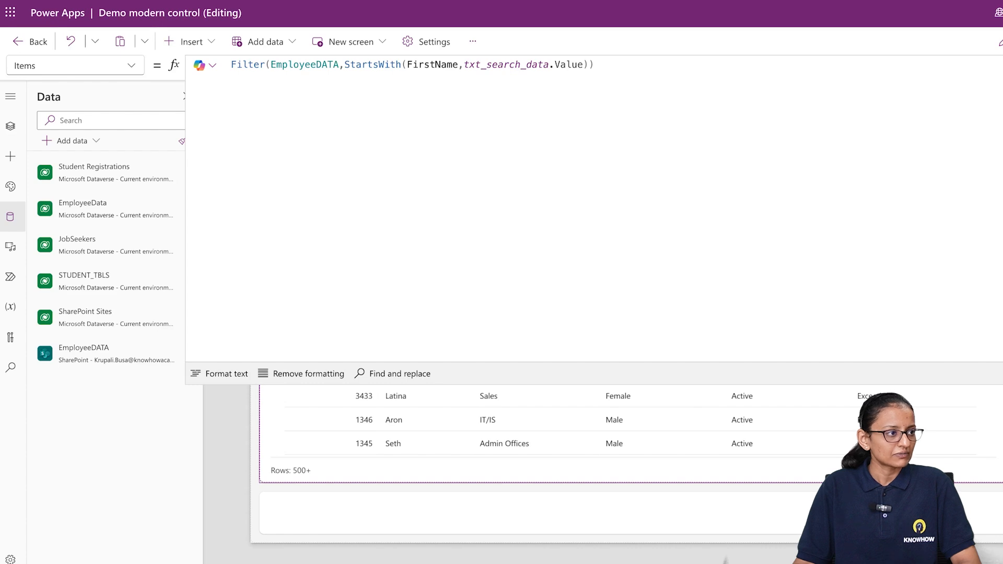
Preview the app, test the first-name search with k, A and R, and return to the editor
key("F5")
left_click(623, 102)
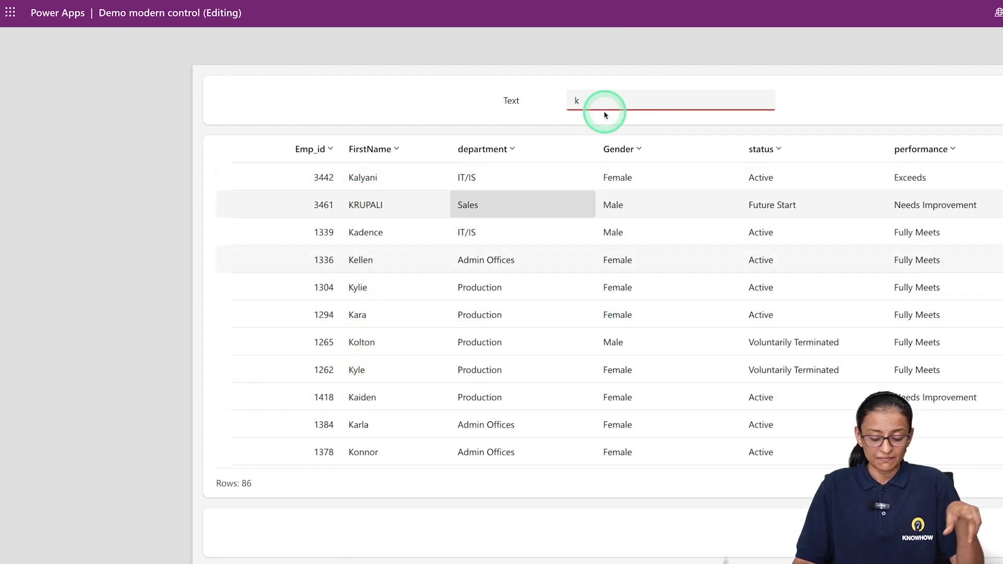
left_click(624, 103)
key("BackSpace")
type("A")
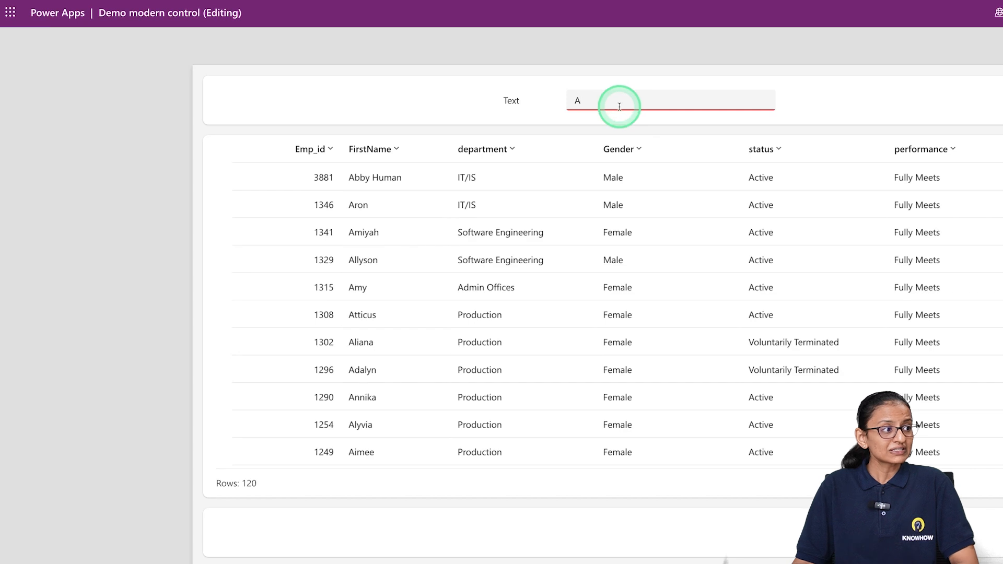
scroll(411, 314, "down", 10)
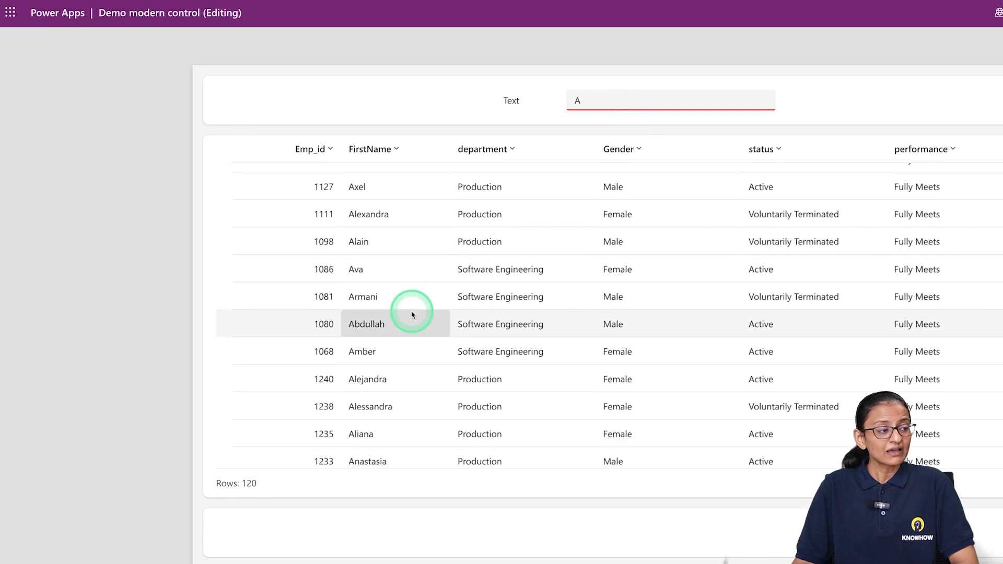
scroll(412, 314, "up", 10)
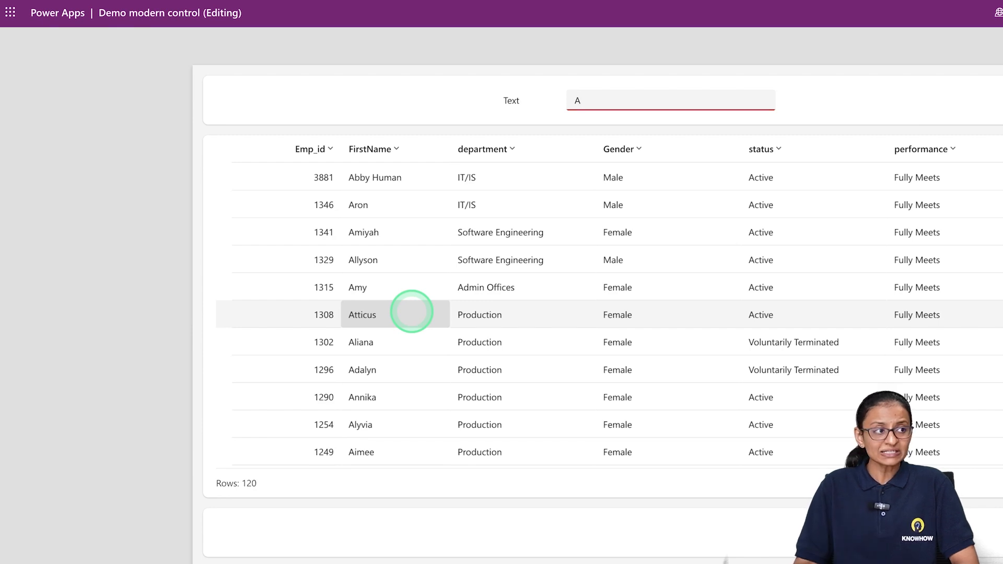
key("BackSpace")
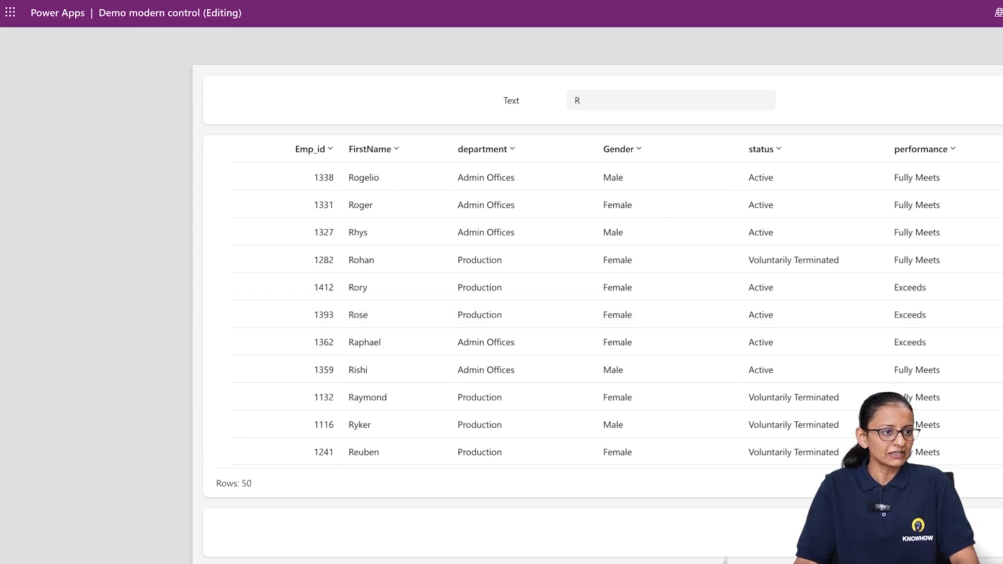
key("Escape")
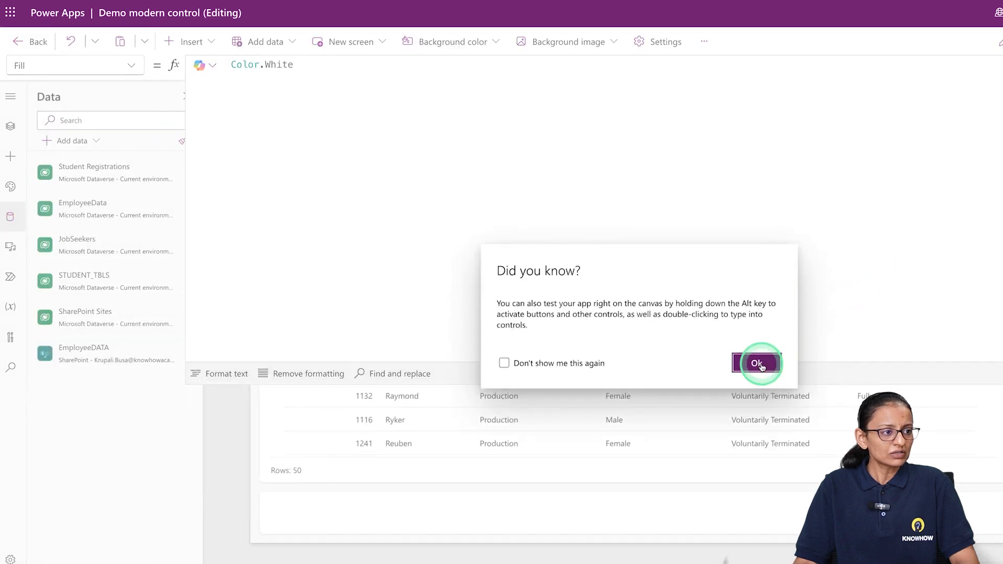
Set the trigger output of the txt_search_data text input to Delayed
left_click(757, 362)
left_click(668, 144)
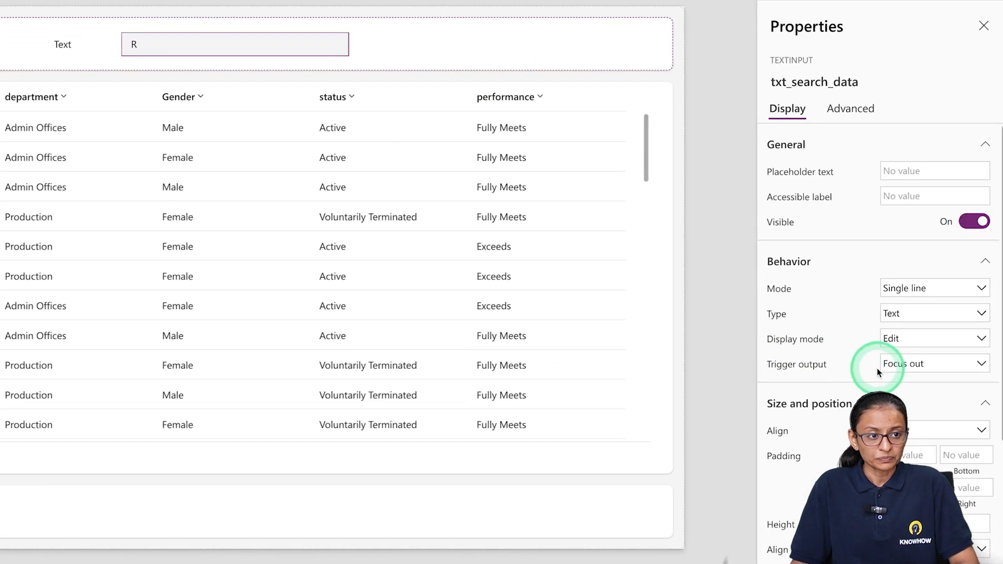
mouse_move(898, 368)
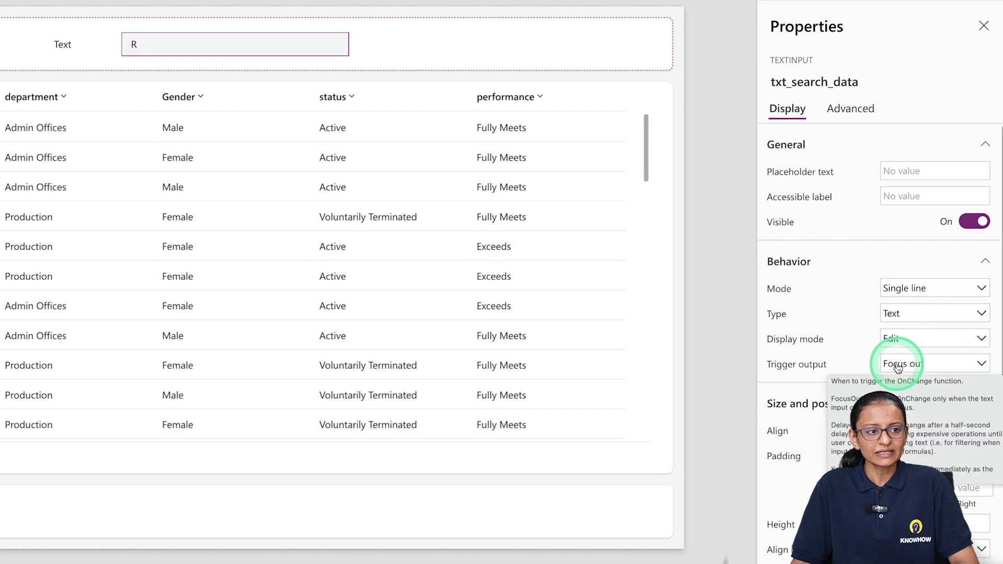
left_click(917, 366)
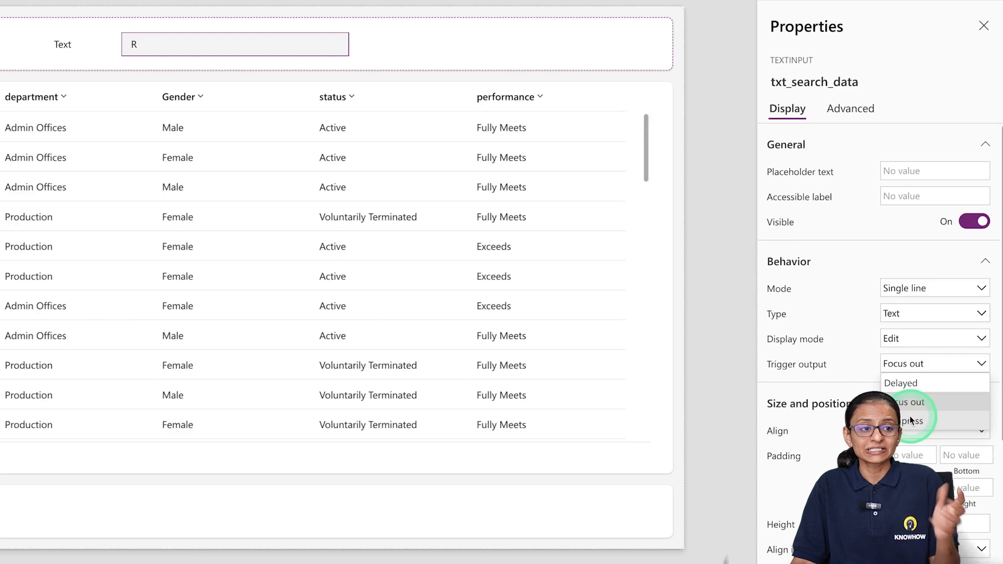
left_click(907, 386)
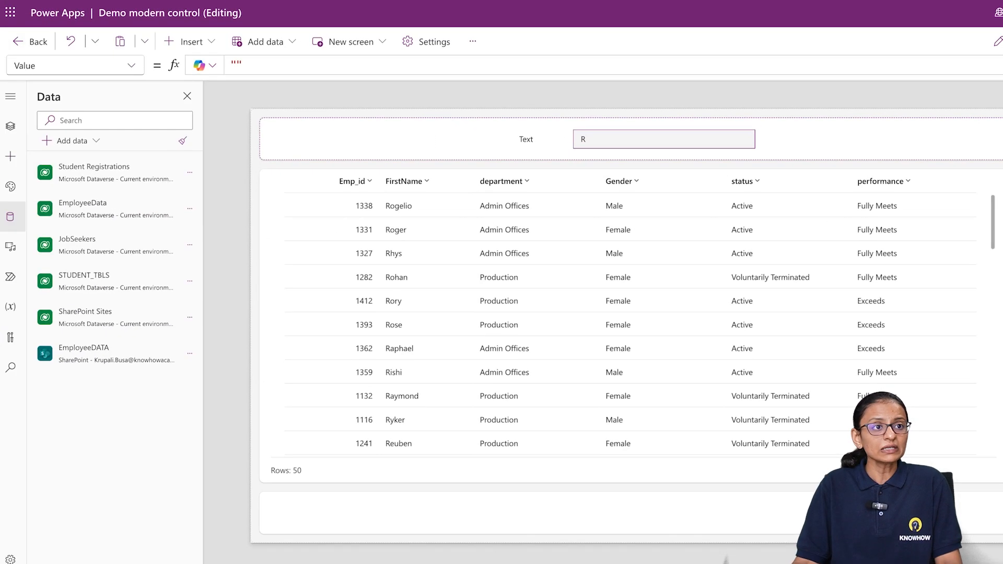
Preview the app, test the delayed search with H and then an employee's full first name, and return to the editor
key("F5")
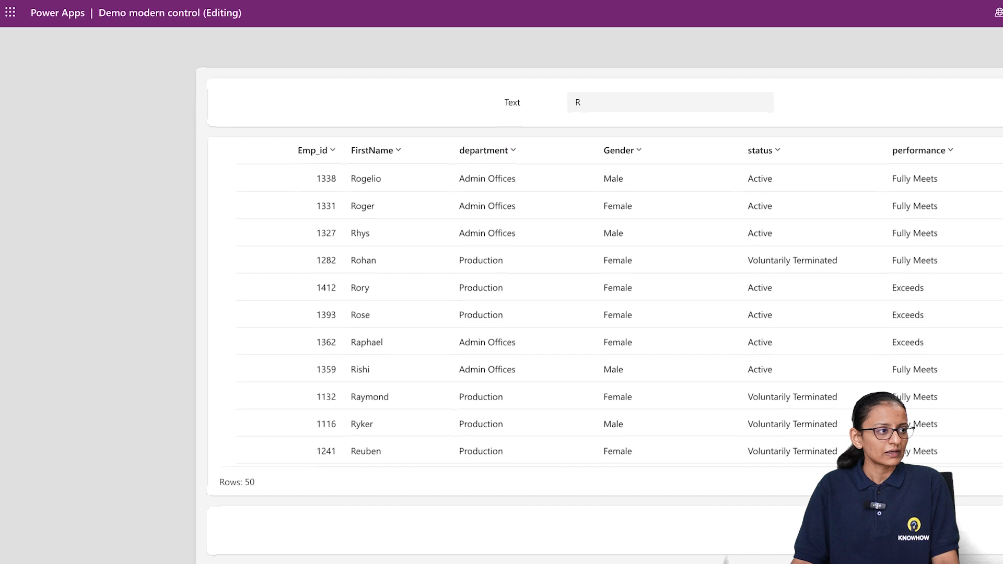
left_click(591, 95)
key("BackSpace")
type("H")
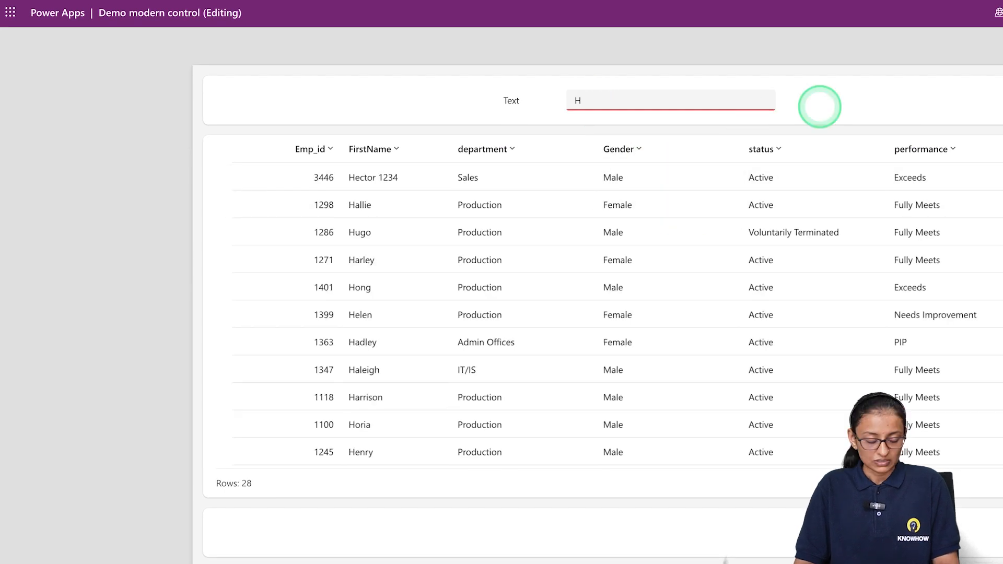
type("ector")
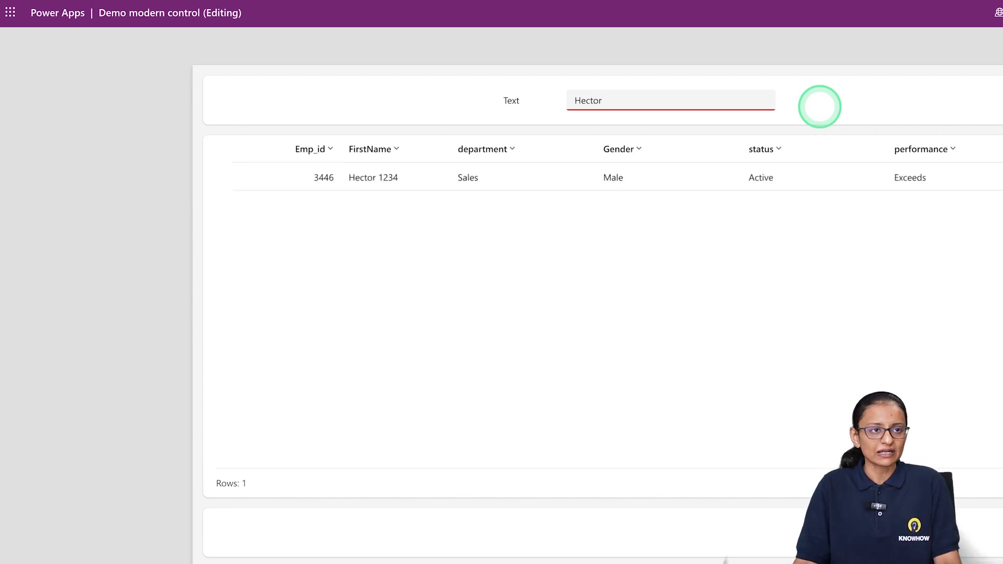
key("Escape")
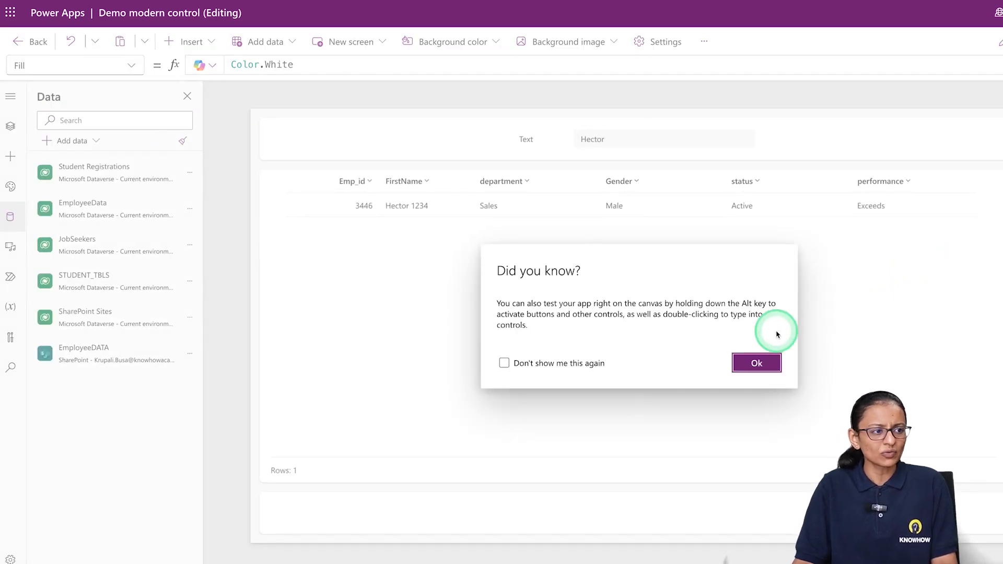
left_click(758, 363)
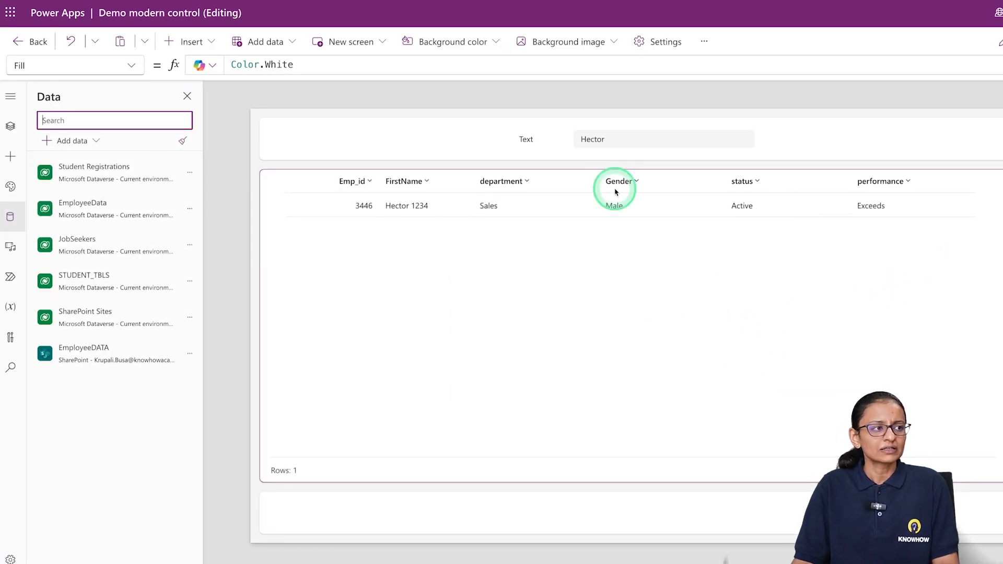
Change the text of the label before the header search input to First Name
left_click(633, 137)
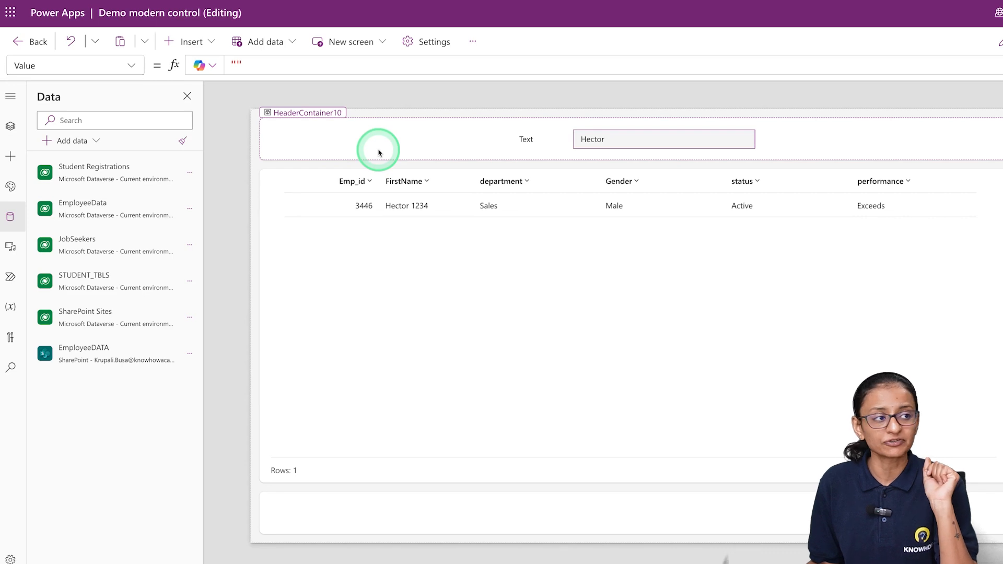
left_click(768, 140)
left_click(525, 140)
left_click(524, 141)
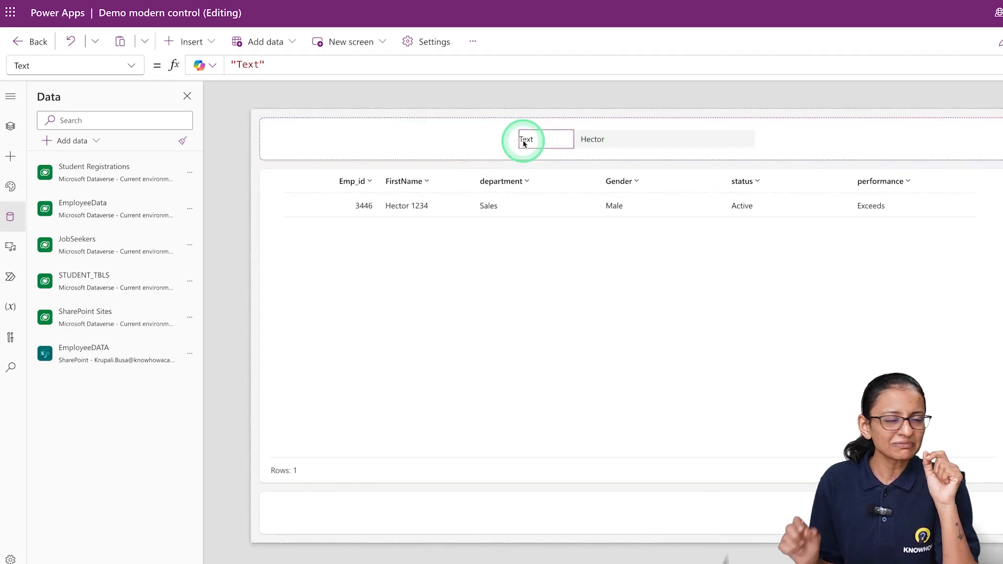
left_click(848, 155)
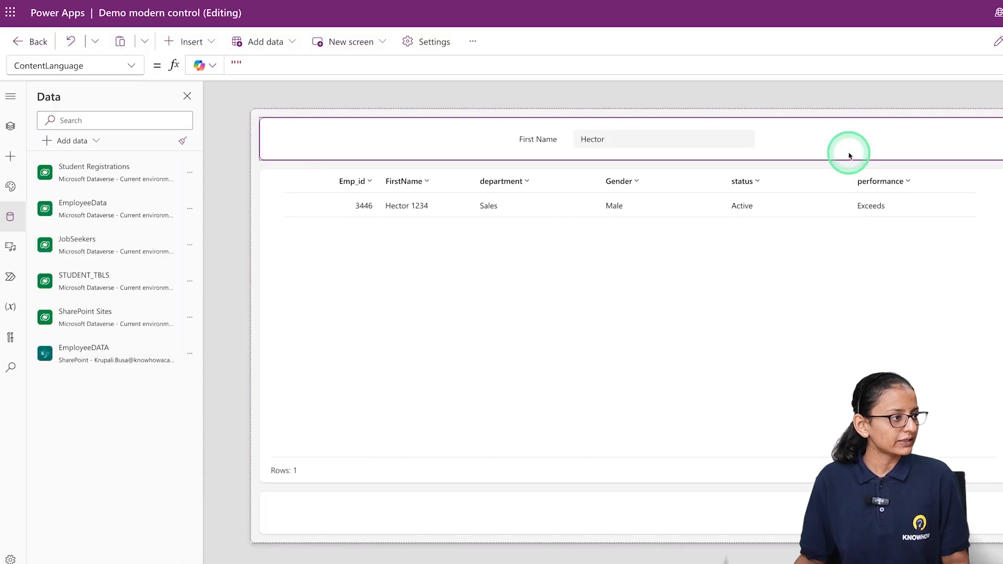
left_click(740, 174)
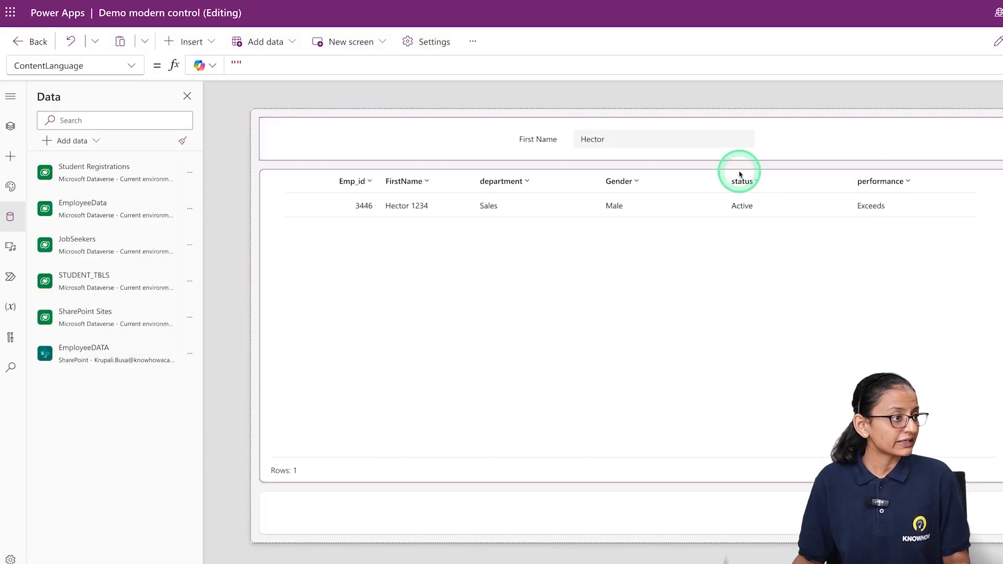
Insert a modern Text control into HeaderContainer10 after the first-name search input
left_click(584, 143)
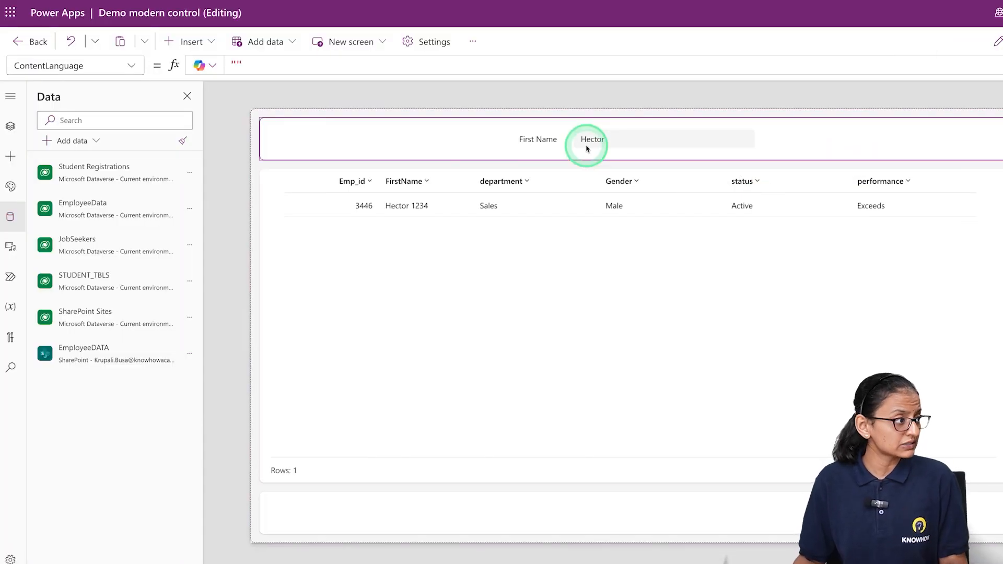
left_click(476, 150)
left_click(179, 41)
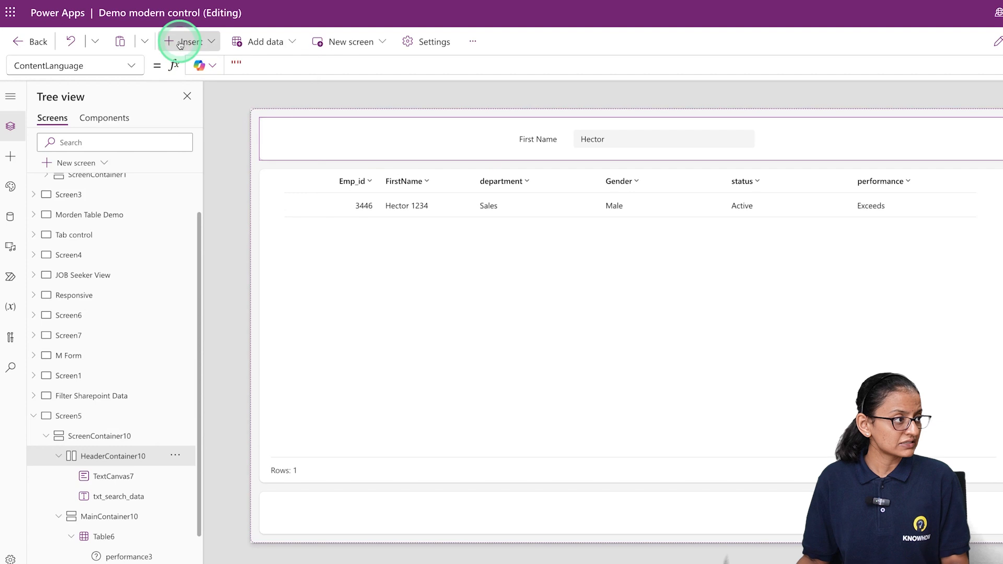
type("stat")
key("BackSpace")
key("BackSpace")
key("BackSpace")
key("BackSpace")
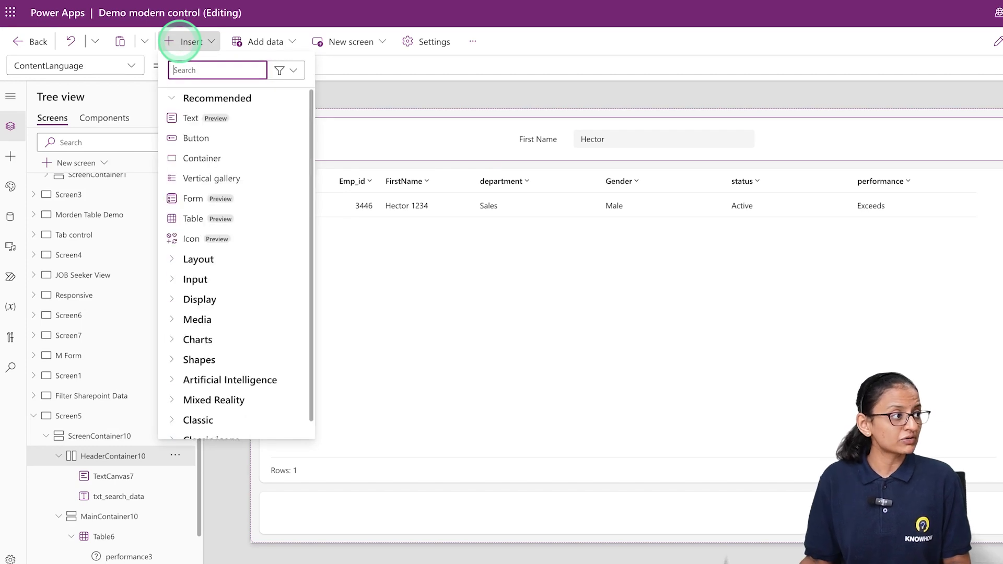
left_click(199, 119)
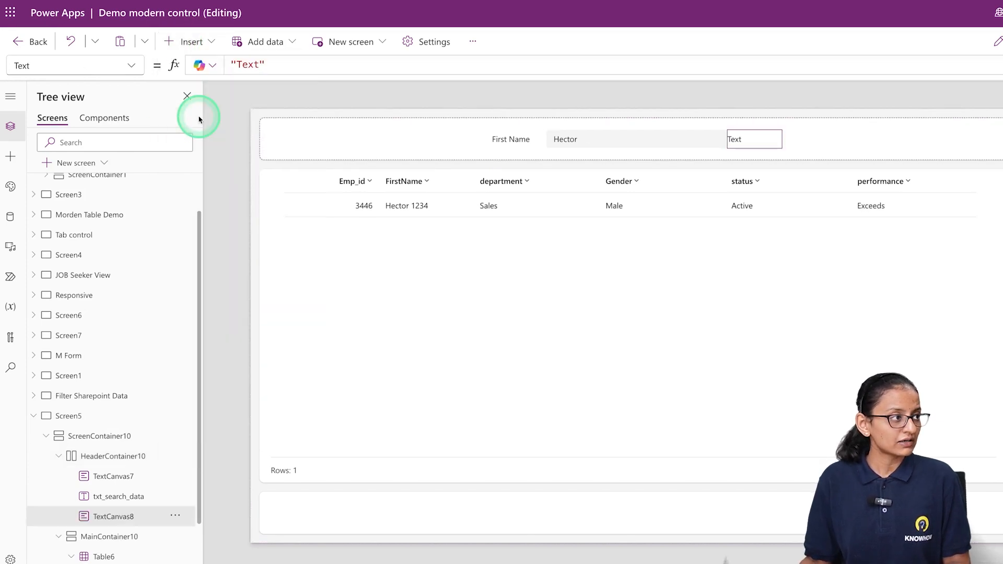
Insert a modern Dropdown control into the header beside the new text label
left_click(190, 42)
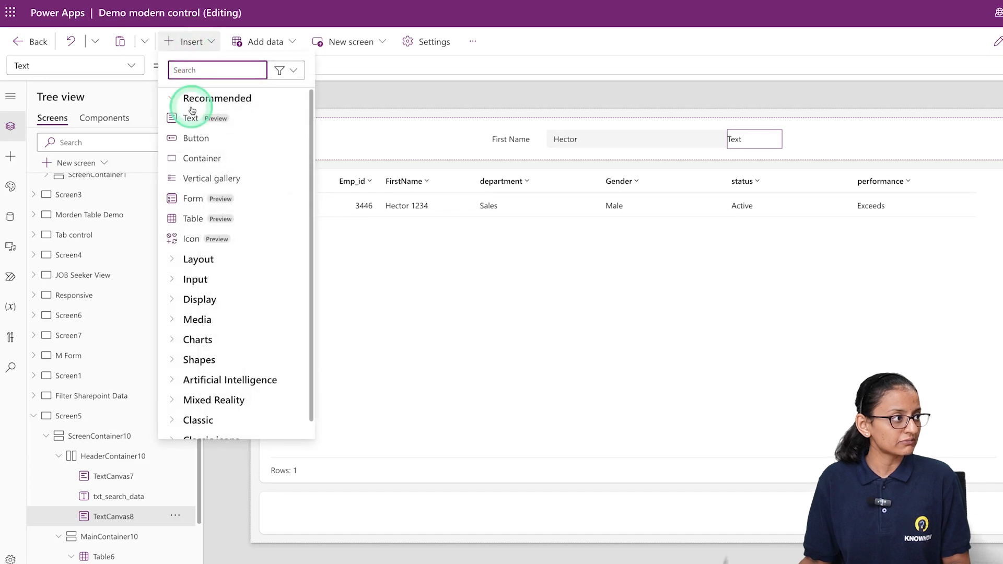
type("drop")
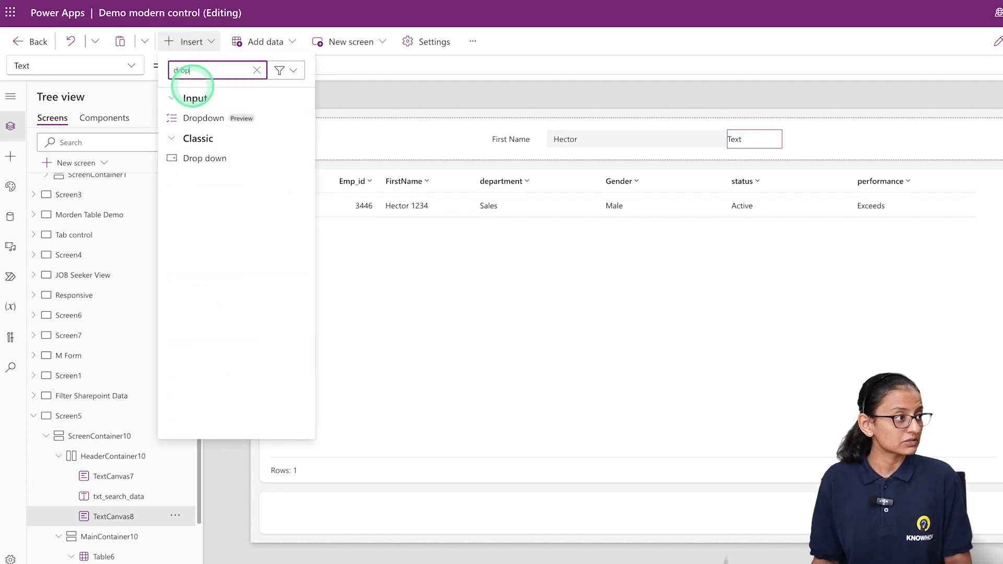
left_click(214, 119)
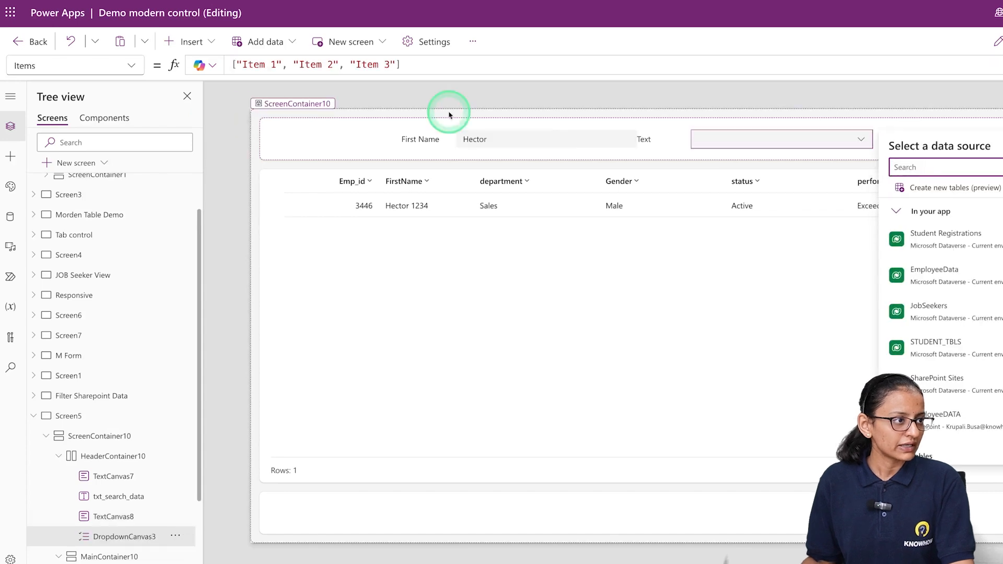
Set the text of the new header label before the dropdown to Gender
left_click(643, 139)
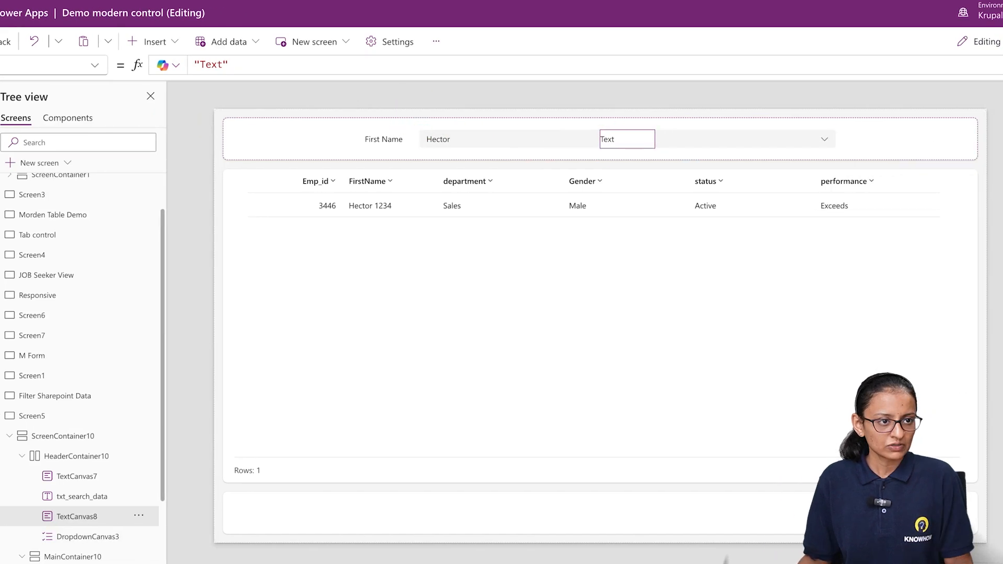
left_click(926, 241)
key("ctrl+a")
key("BackSpace")
type("Gender")
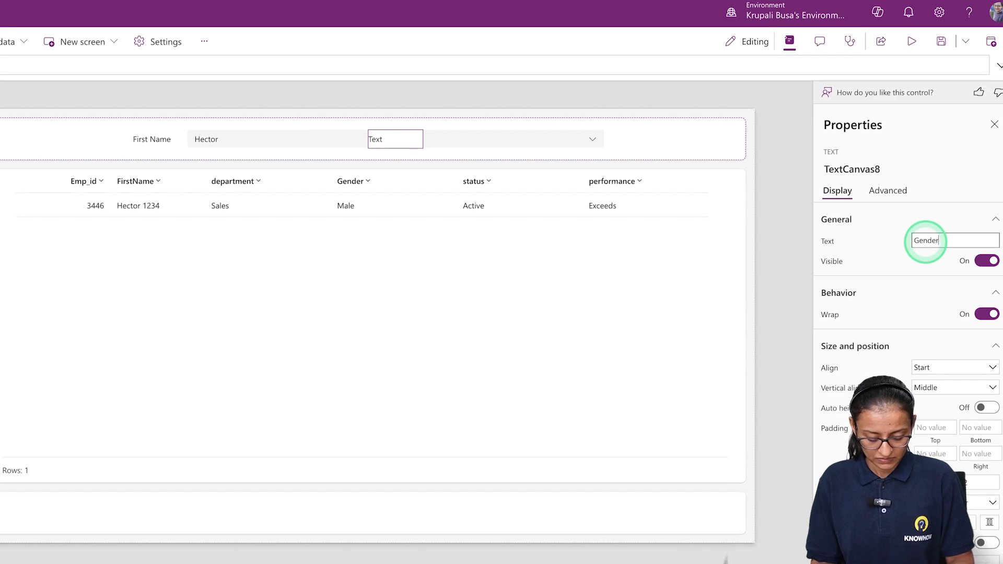
Replace the default Items formula of the Gender dropdown with a Distinct function
left_click(516, 137)
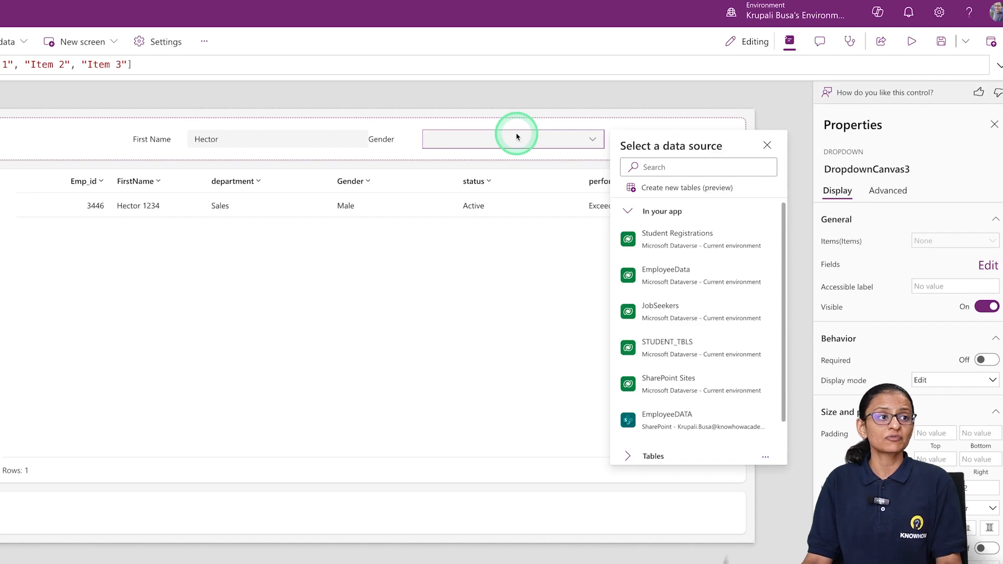
left_click(152, 61)
key("ctrl+a")
key("BackSpace")
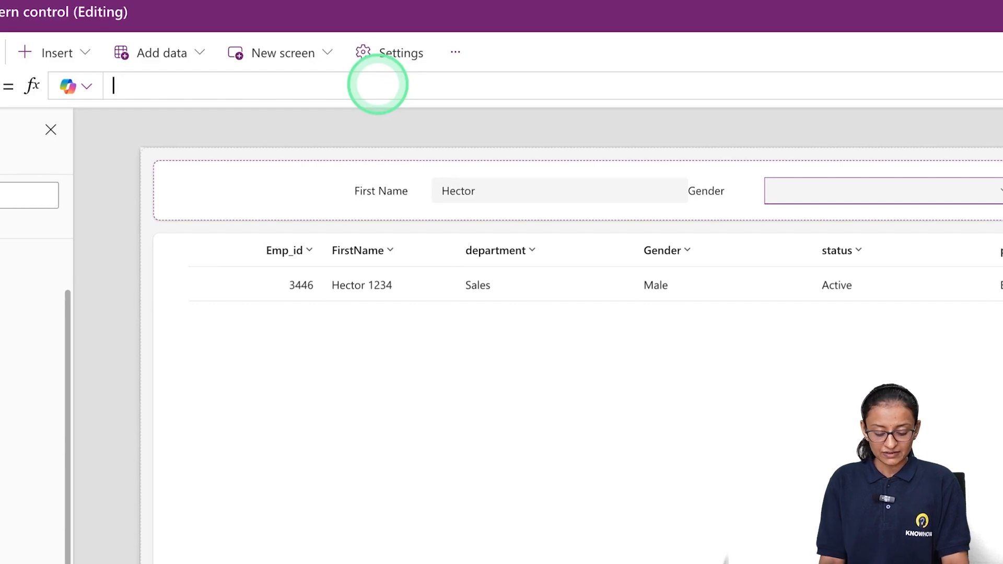
type("dist")
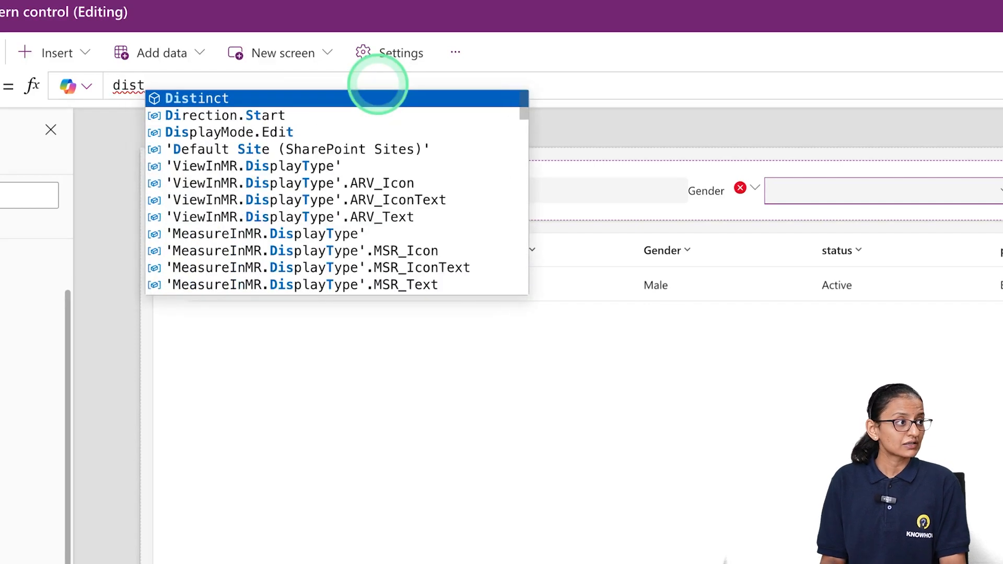
key("Tab")
type("(")
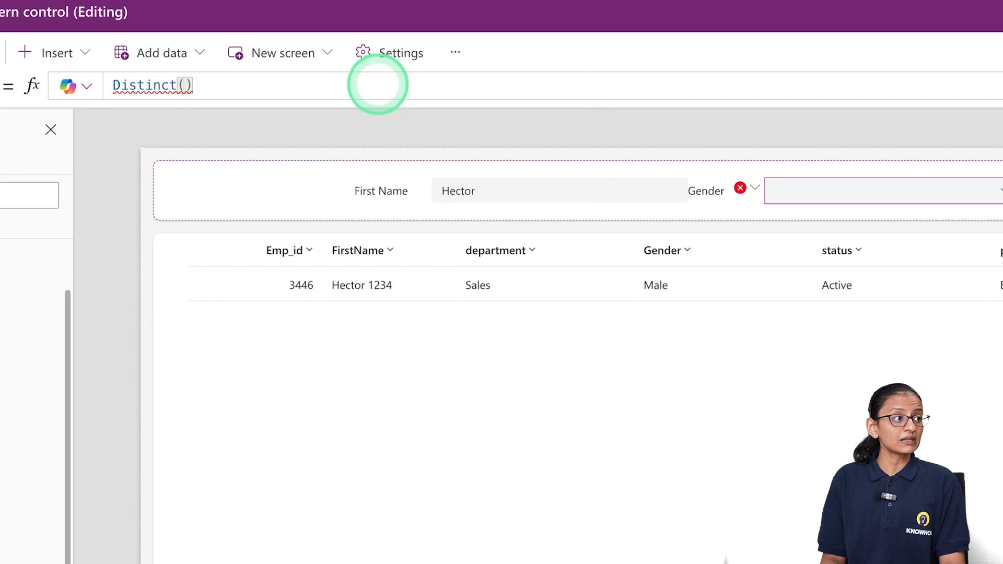
type("Em")
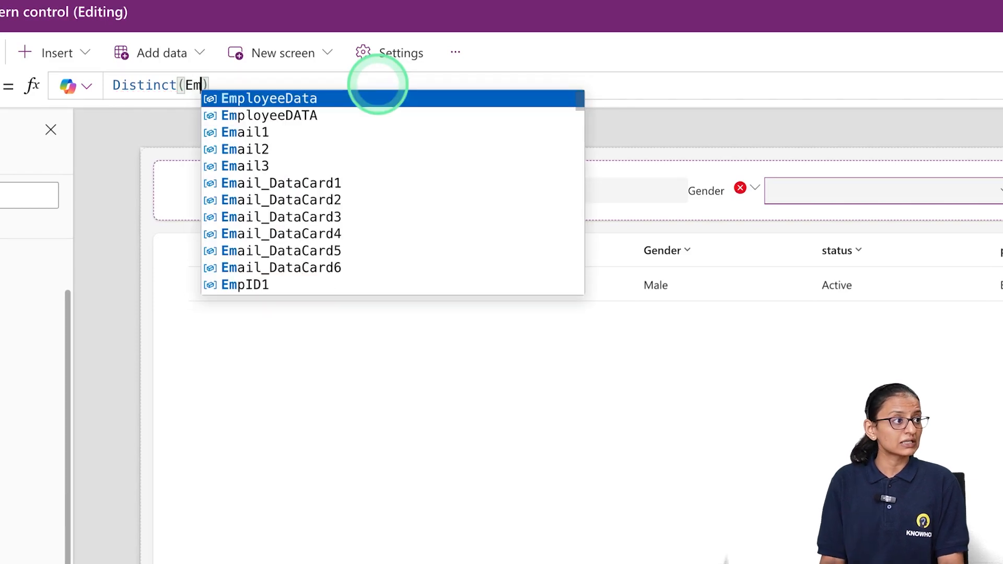
Complete the Distinct function with EmployeeDATA as the source and Gender as the column
key("Down")
key("Tab")
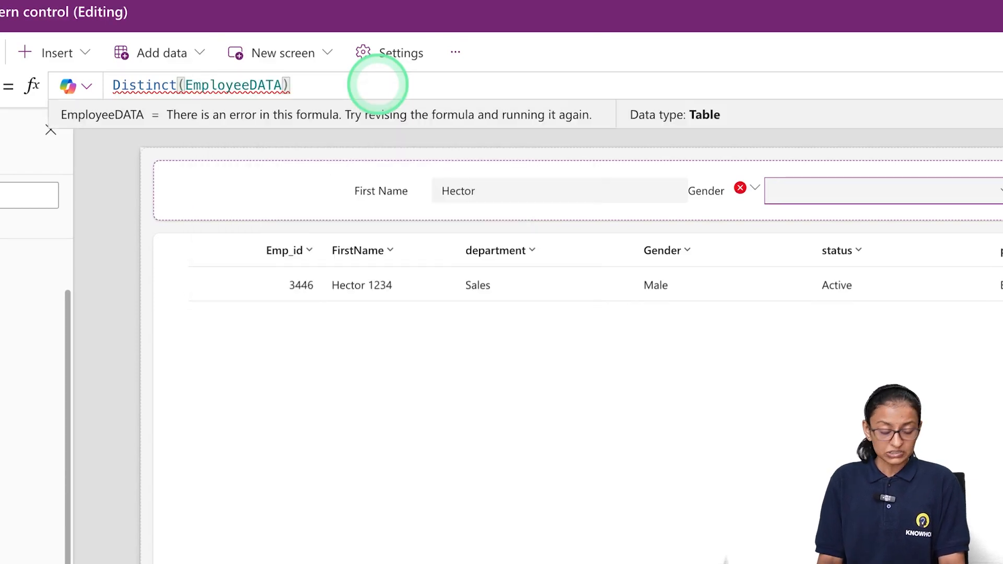
type(",")
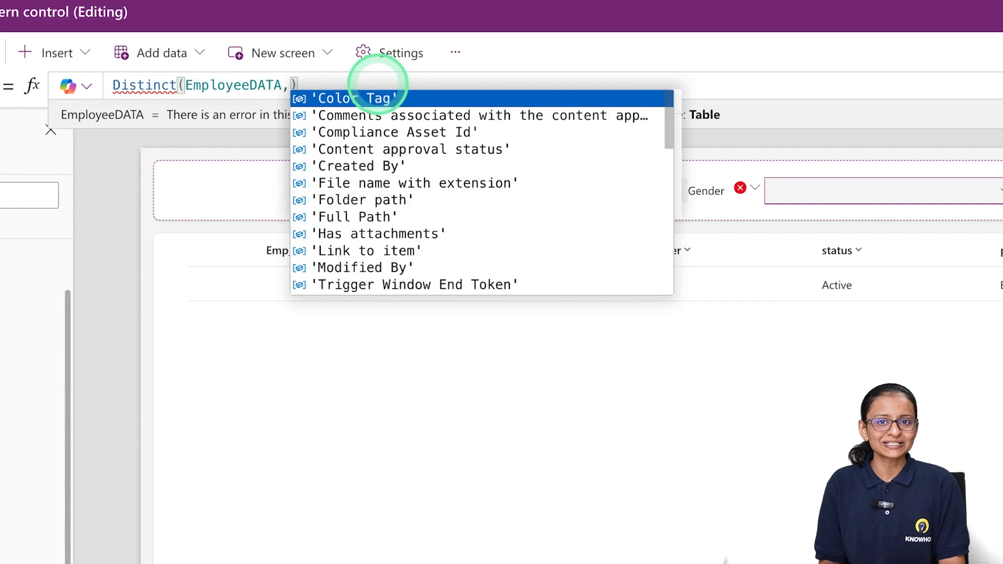
type("Ge")
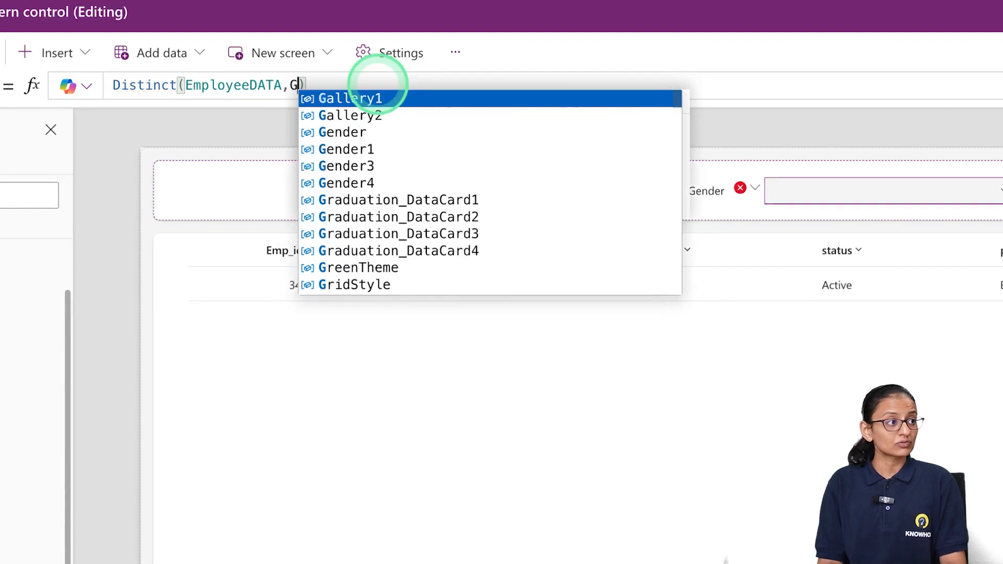
key("Tab")
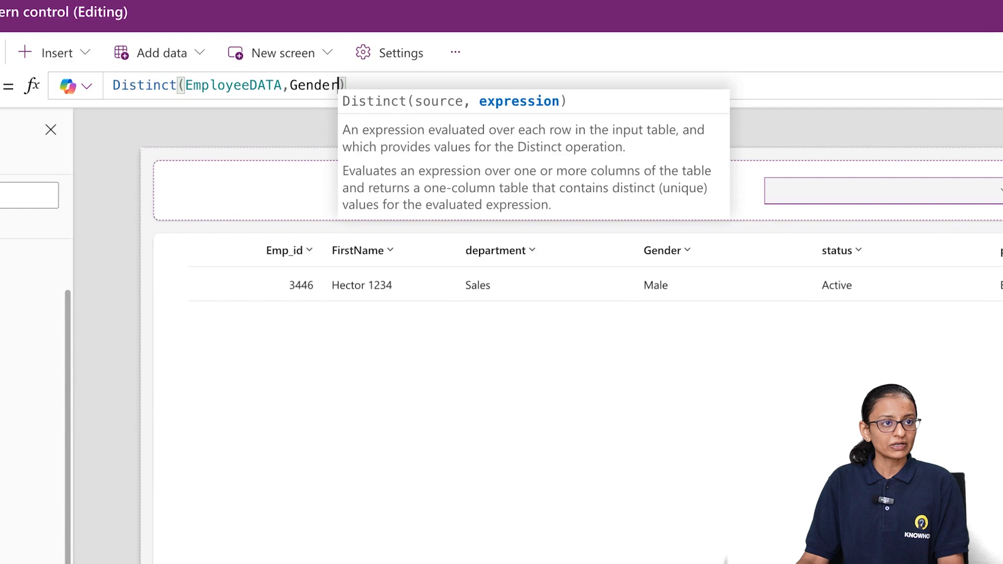
Preview the app, check the options in the Gender dropdown, and leave the preview
left_click(929, 127)
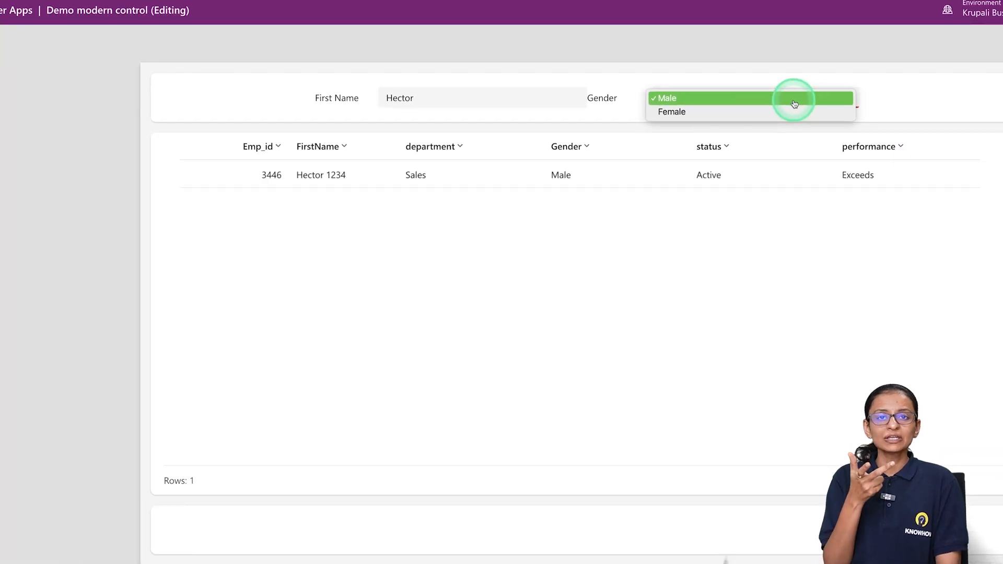
left_click(924, 88)
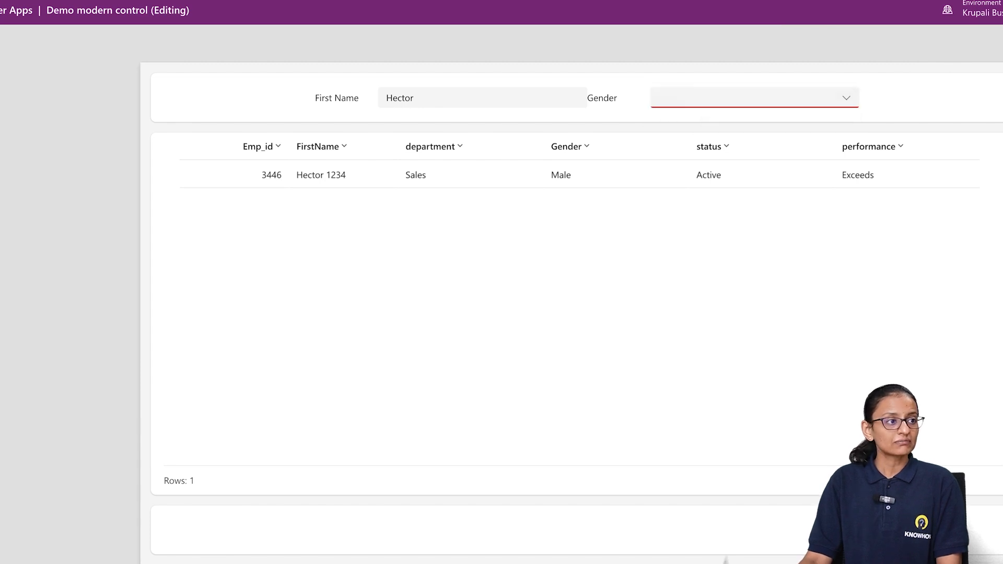
key("Escape")
Add a Status label and a dropdown of status values to the header container, and check its options in the preview
left_click(878, 140)
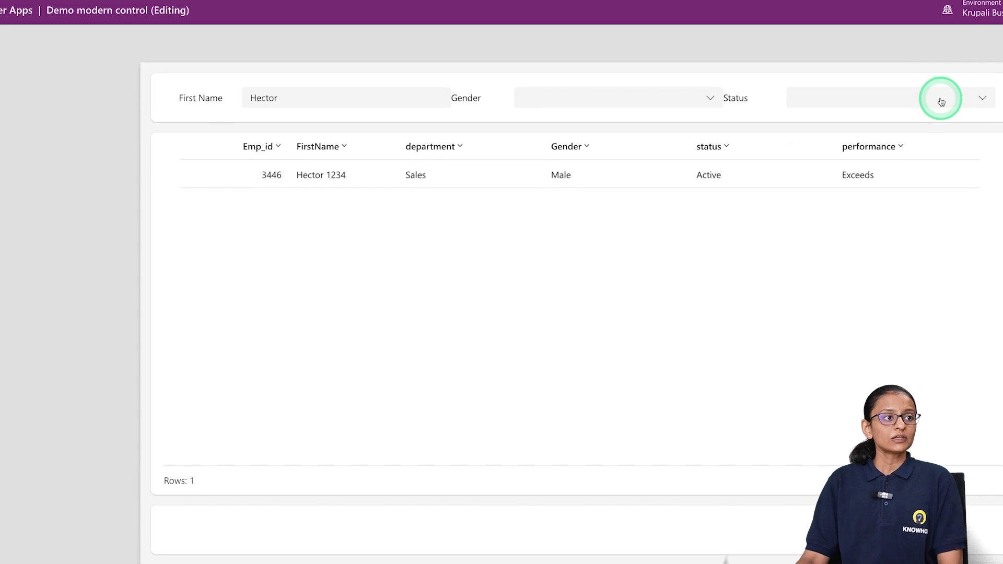
left_click(940, 100)
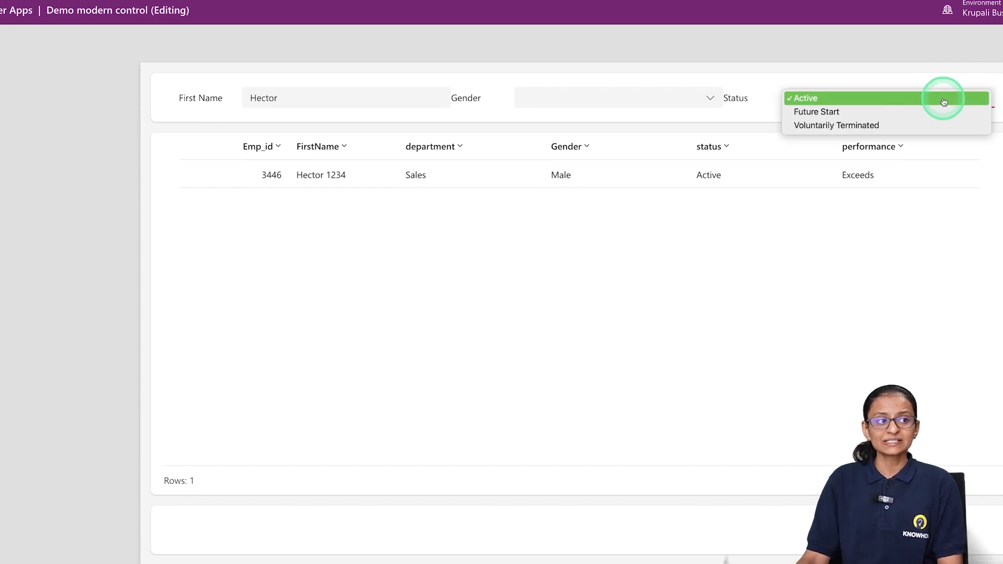
left_click(555, 105)
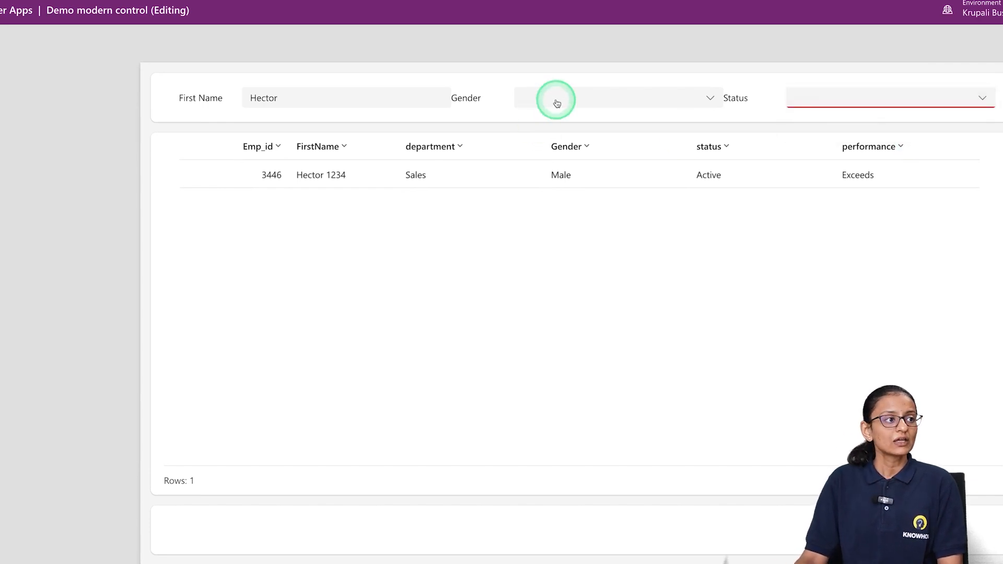
In the preview, set First Name to k and Gender to Female, check the table's filtering, and leave the preview
left_click(556, 100)
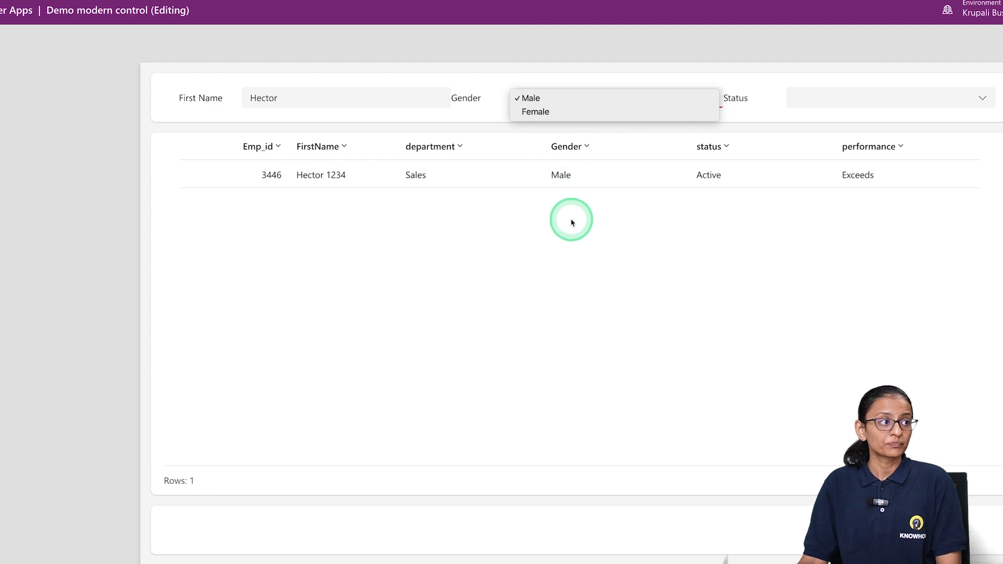
left_click(409, 96)
double_click(409, 95)
key("BackSpace")
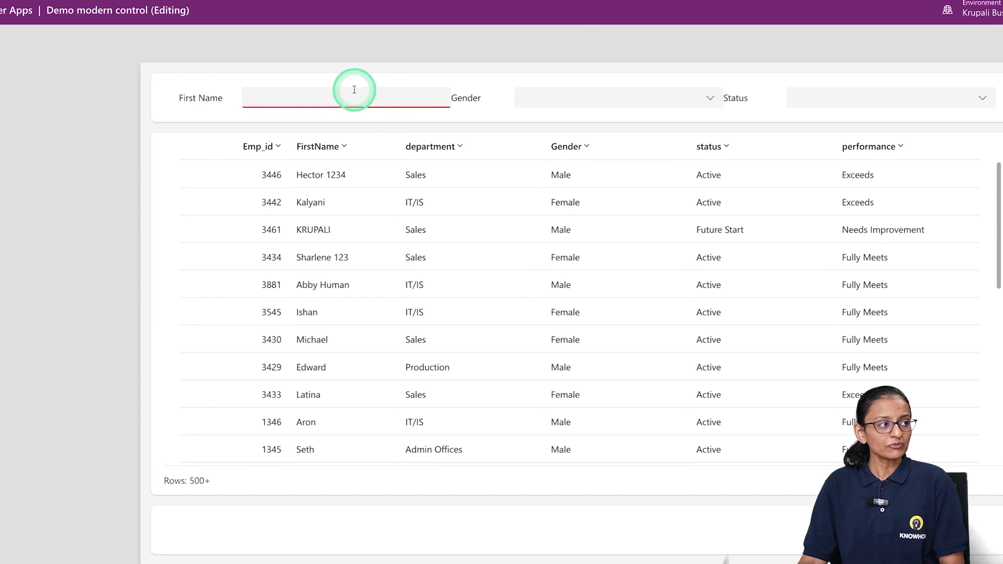
type("k")
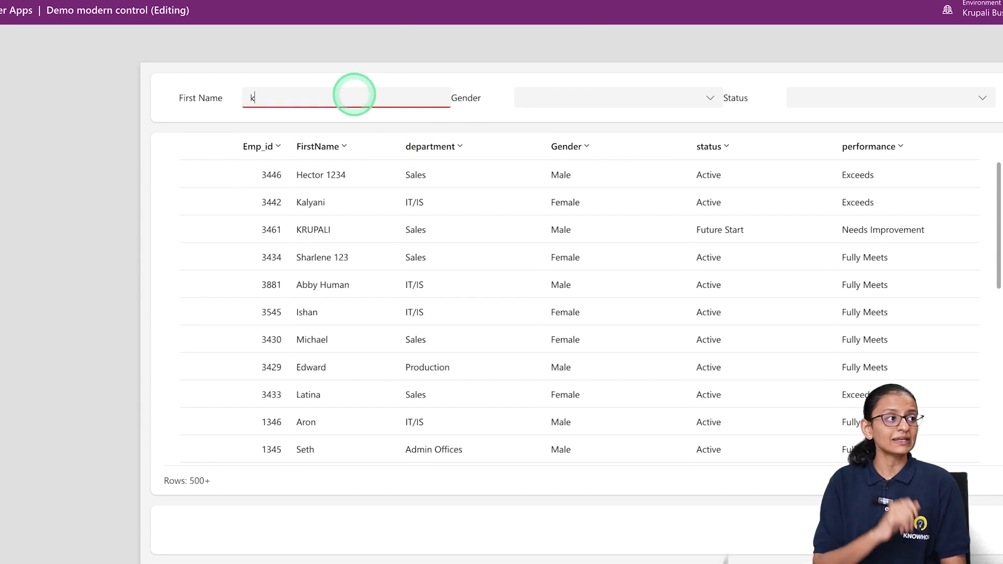
left_click(554, 99)
left_click(571, 99)
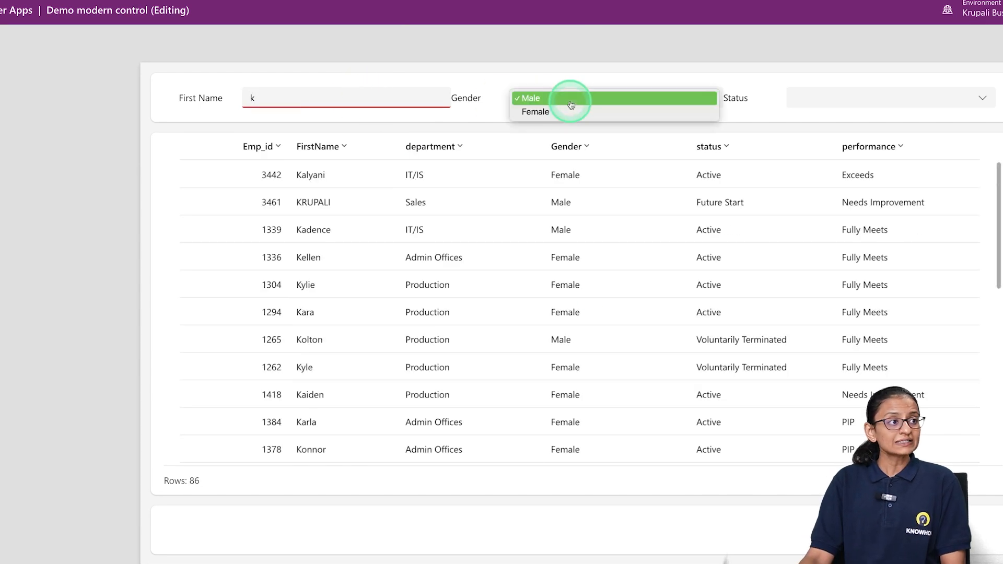
left_click(568, 113)
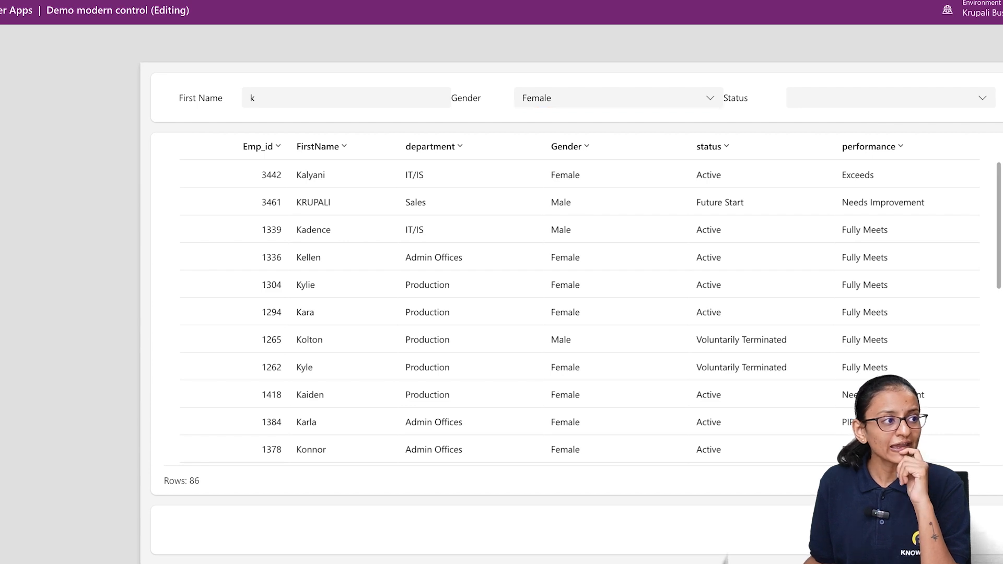
key("Escape")
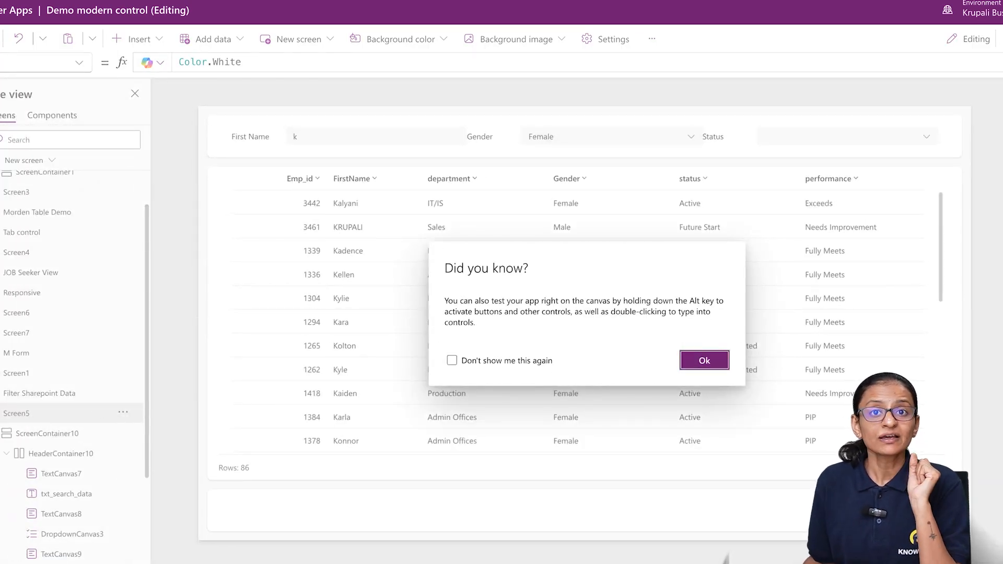
left_click(704, 362)
Open the table's Filter formula in the expanded editor and format it onto multiple lines
left_click(920, 350)
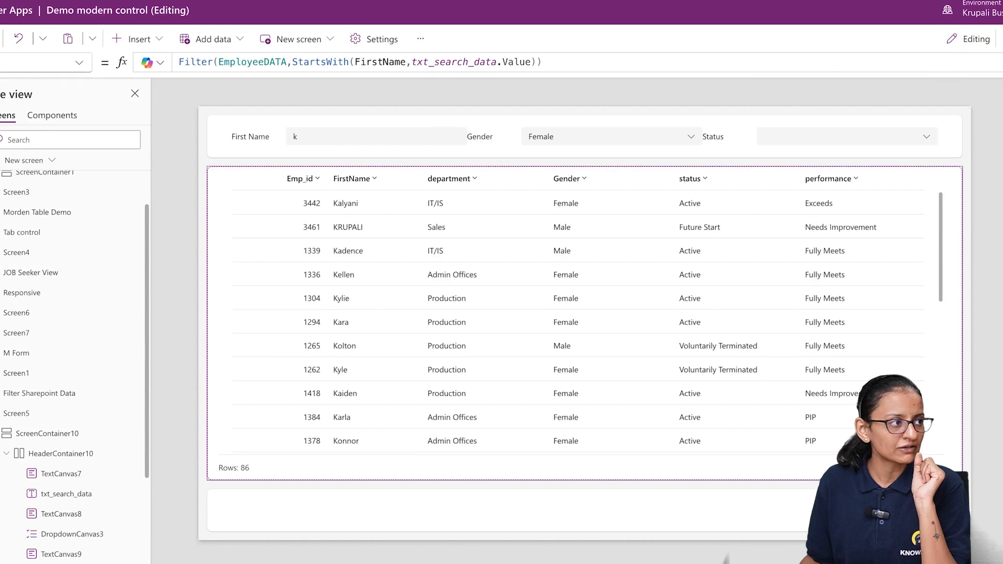
left_click(1000, 62)
left_click(224, 61)
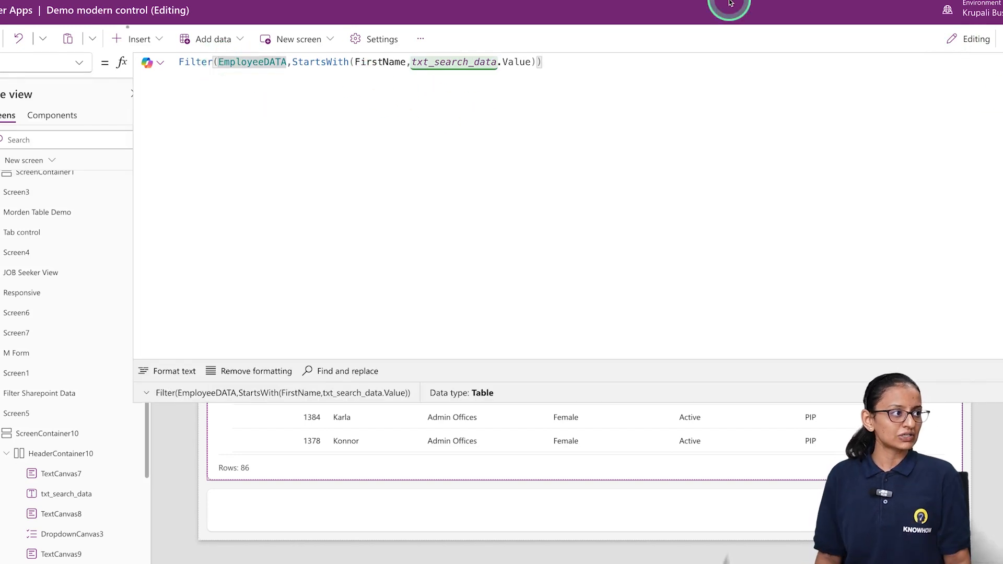
key("Left")
key("Left")
key("shift+Return")
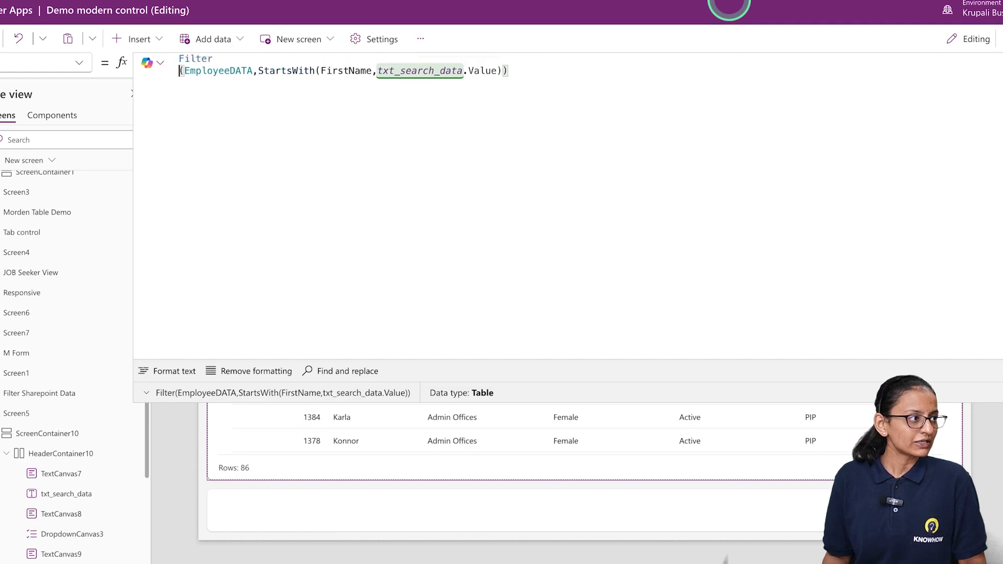
key("BackSpace")
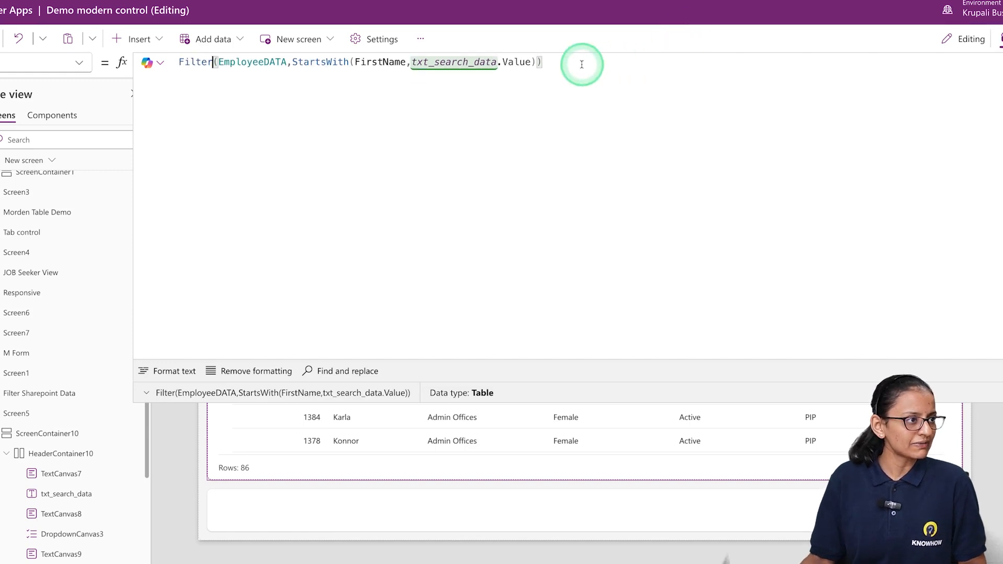
triple_click(582, 64)
left_click(174, 372)
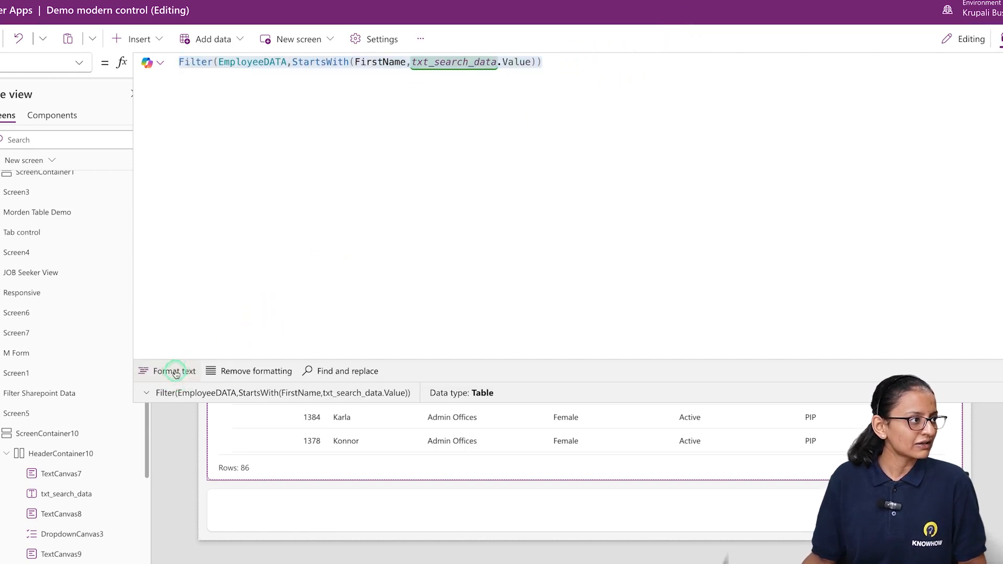
Wrap the StartsWith condition in an And function, with StartsWith and the And closing parenthesis on their own lines
left_click(212, 104)
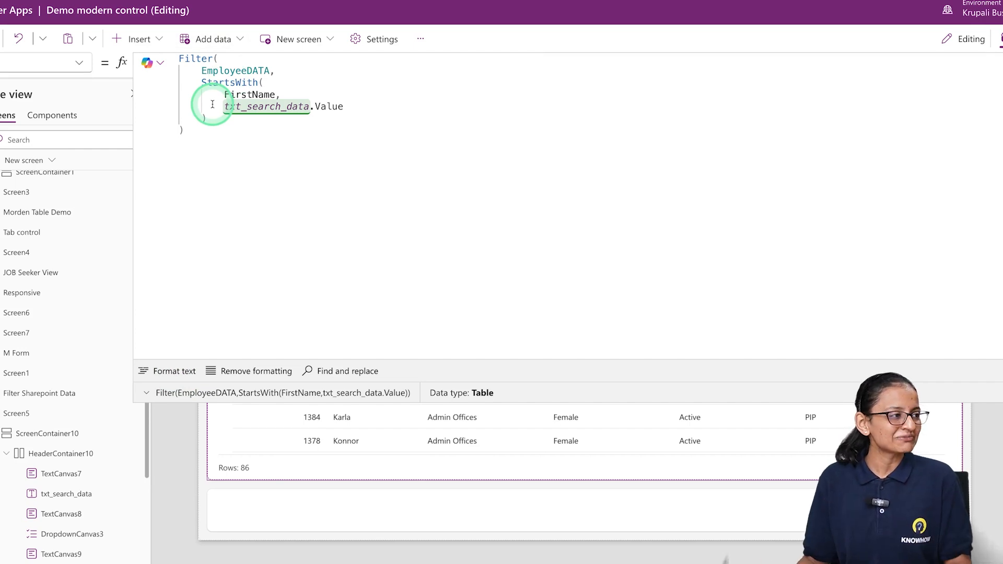
left_click(215, 118)
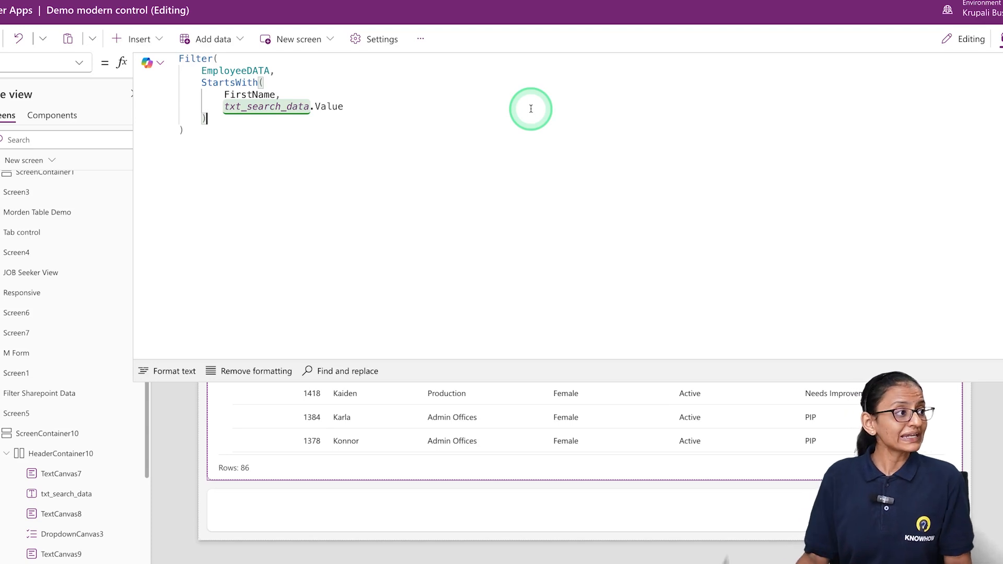
left_click(200, 84)
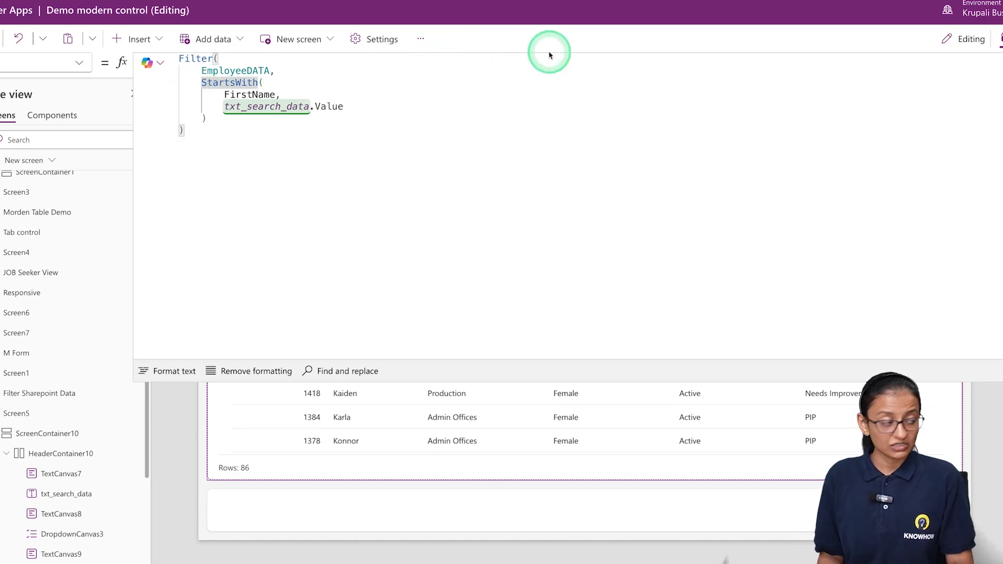
type("And")
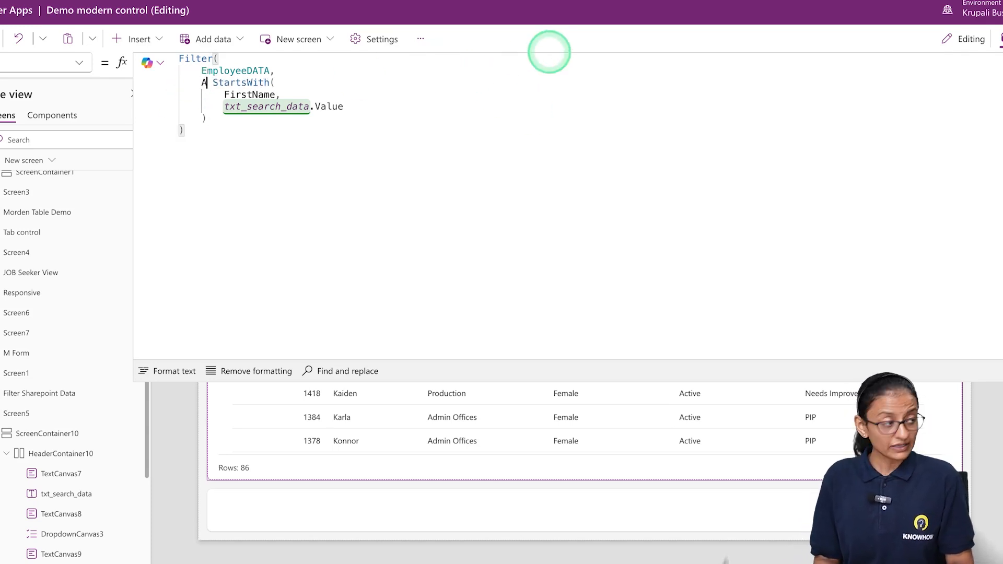
key("Return")
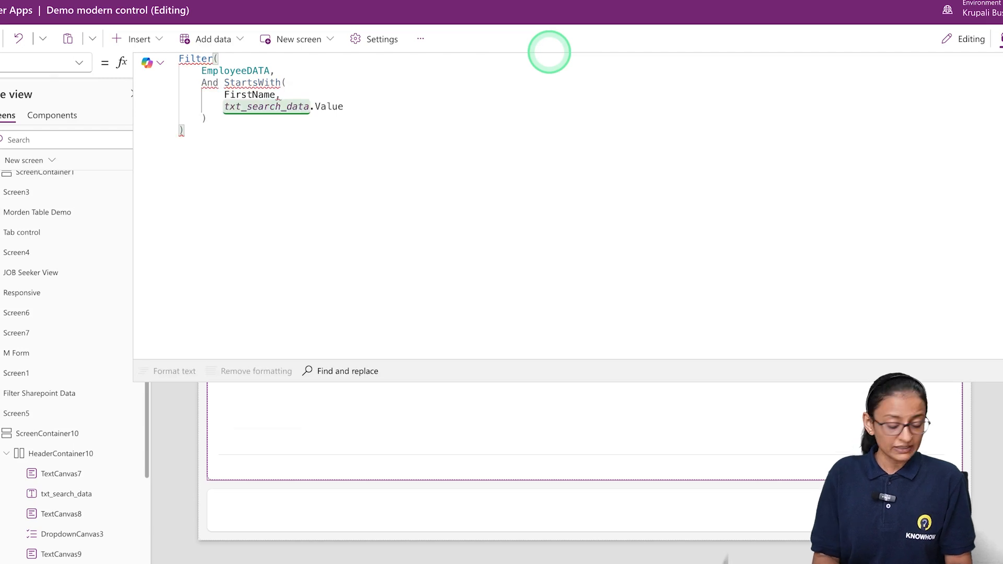
type("(")
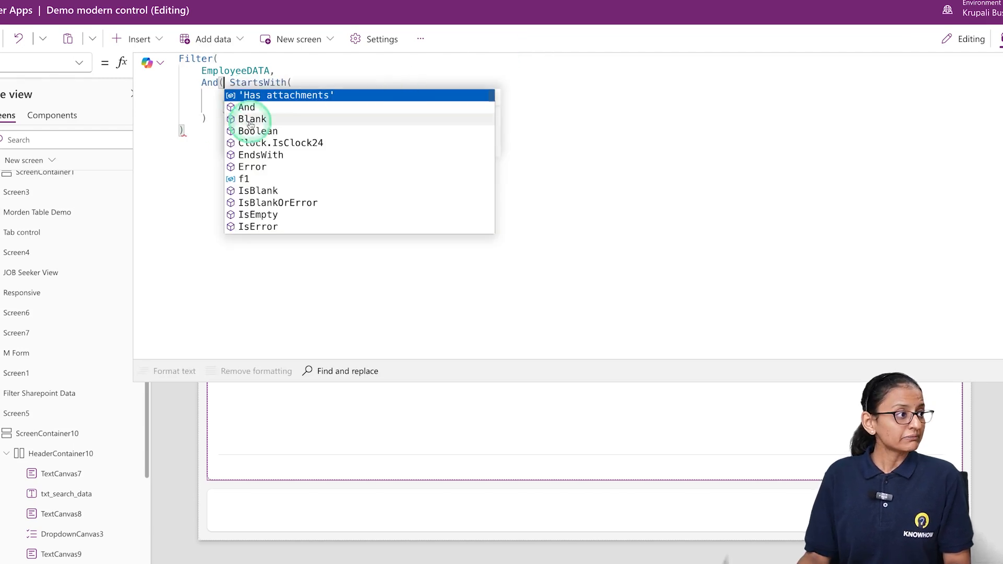
left_click(214, 125)
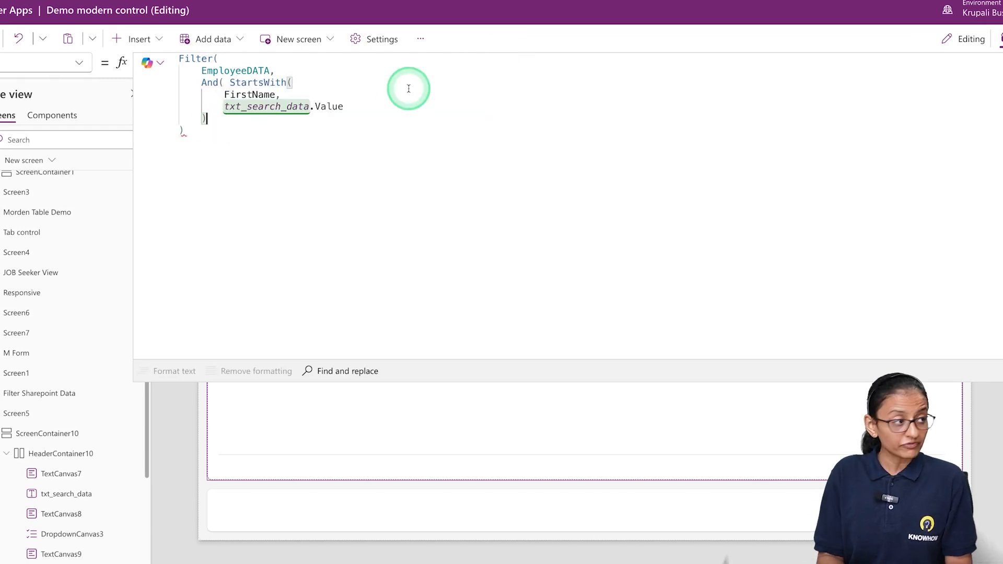
key("Return")
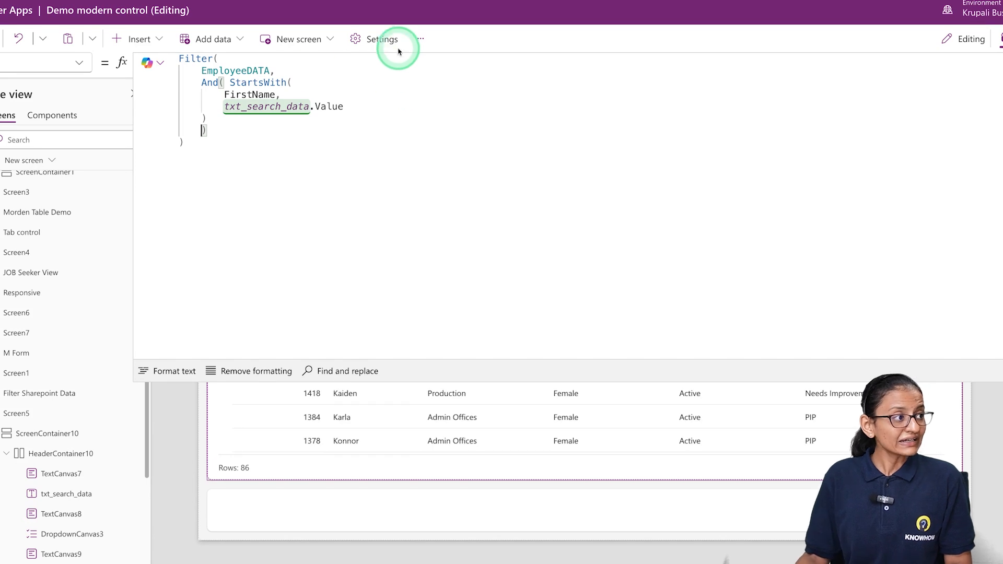
left_click(227, 82)
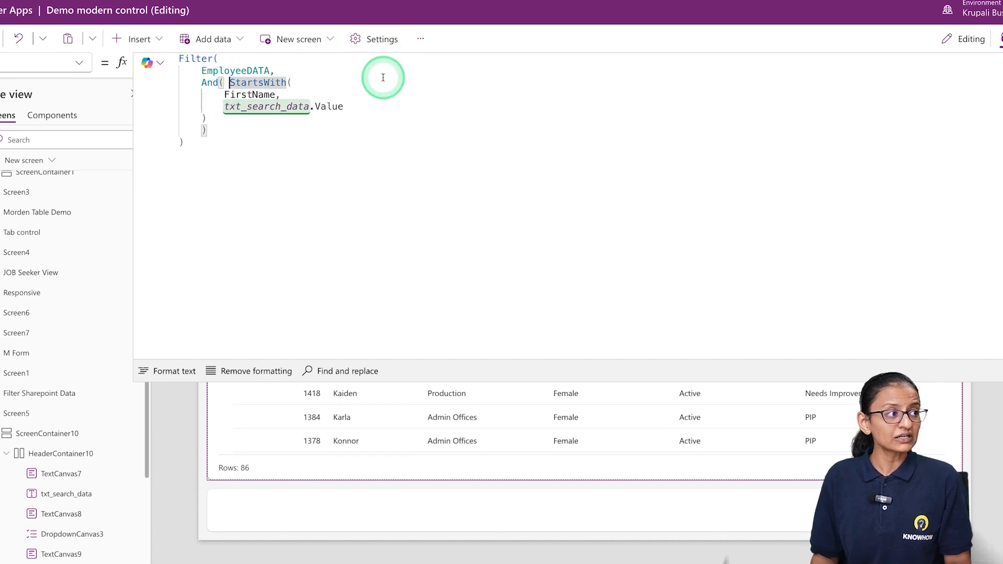
key("Return")
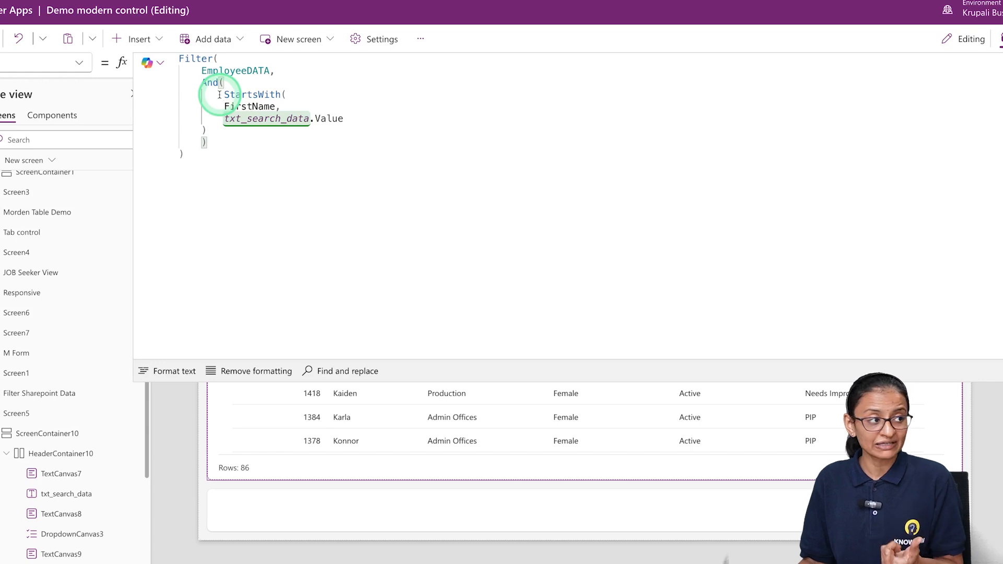
Add a comma after the StartsWith condition and begin a second And condition on a new line with Gender =
left_click(214, 130)
left_click(324, 120)
left_click(223, 129)
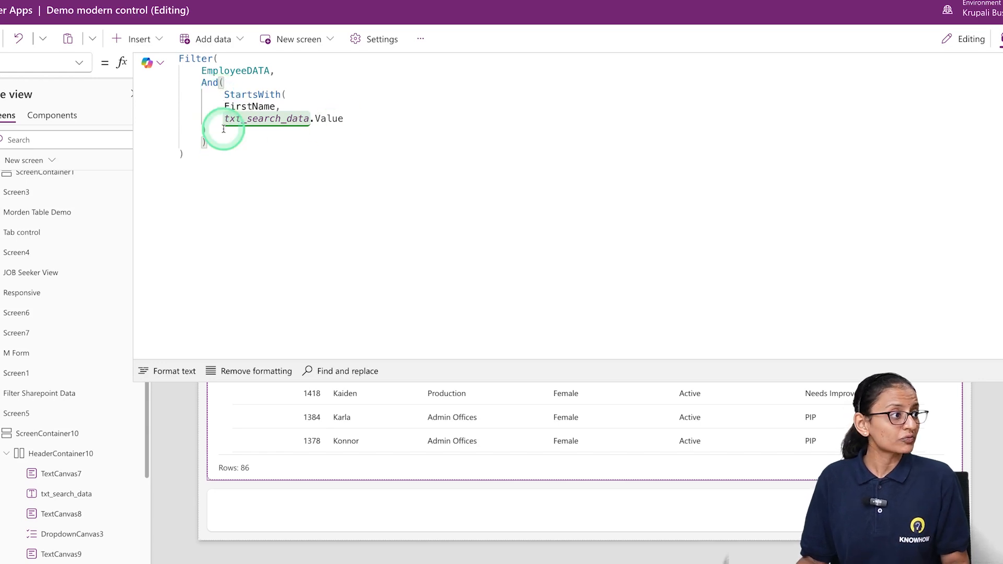
left_click(337, 114)
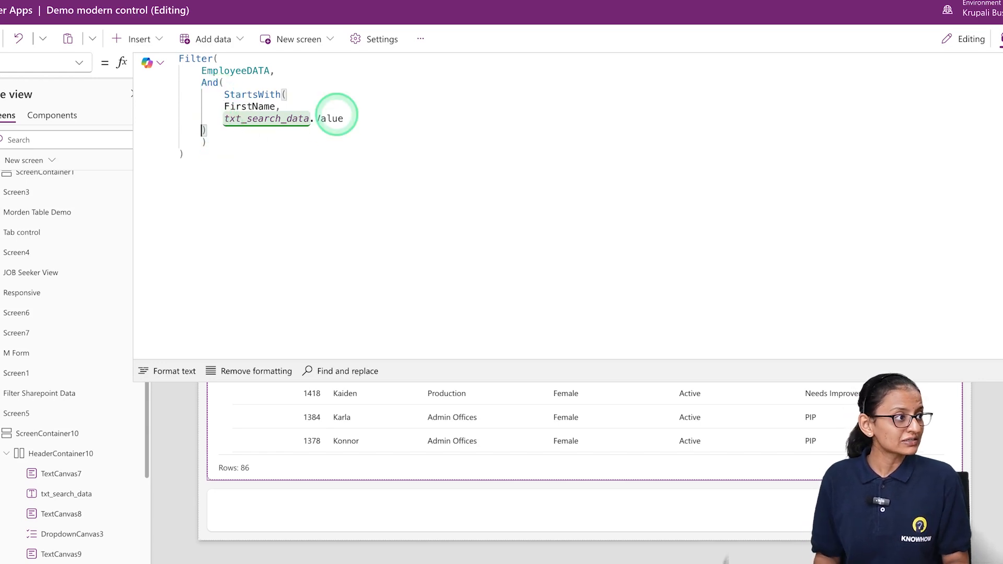
type(",")
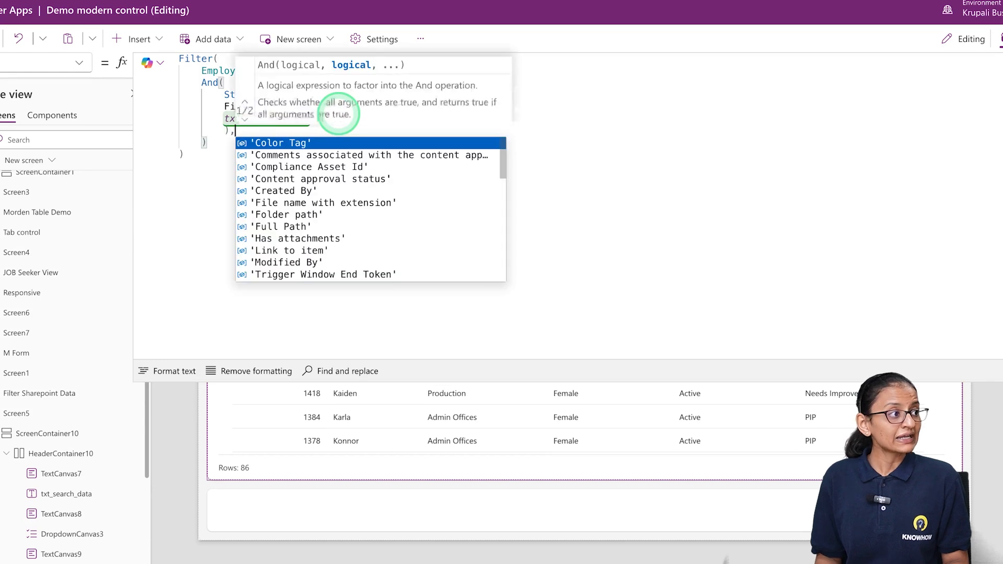
key("Tab")
key("BackSpace")
key("BackSpace")
key("BackSpace")
key("BackSpace")
key("BackSpace")
key("BackSpace")
key("BackSpace")
key("BackSpace")
key("BackSpace")
key("BackSpace")
key("BackSpace")
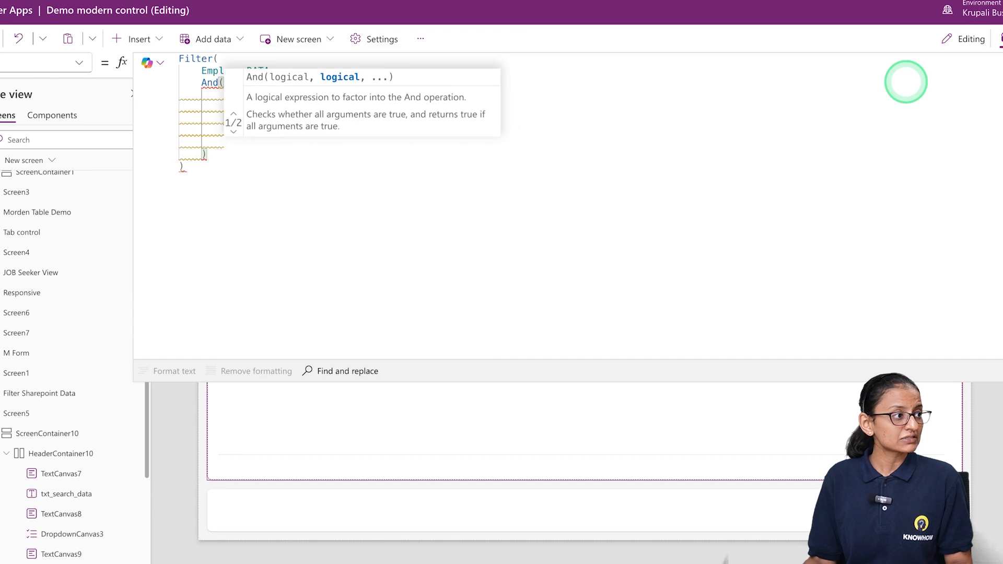
key("Return")
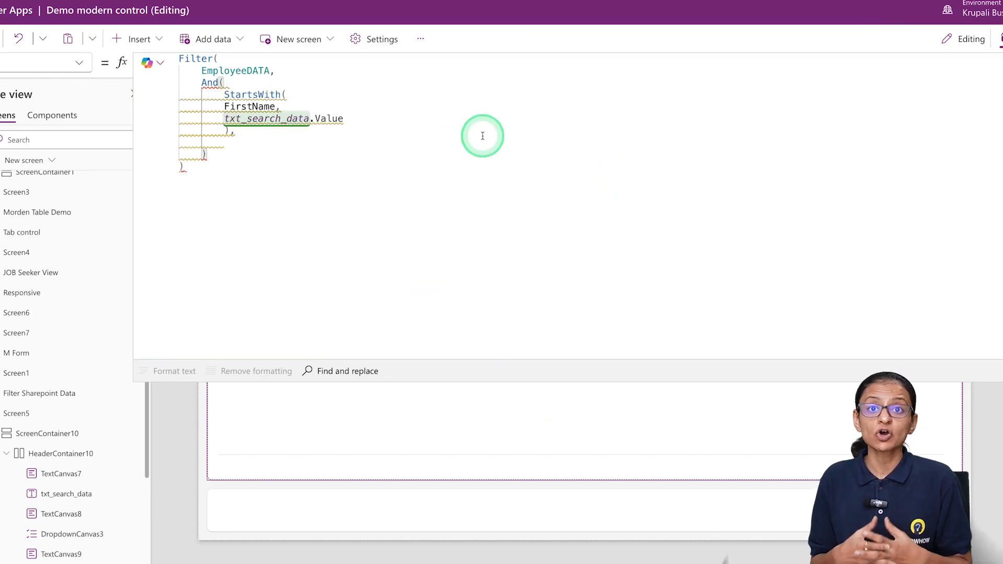
type("gend")
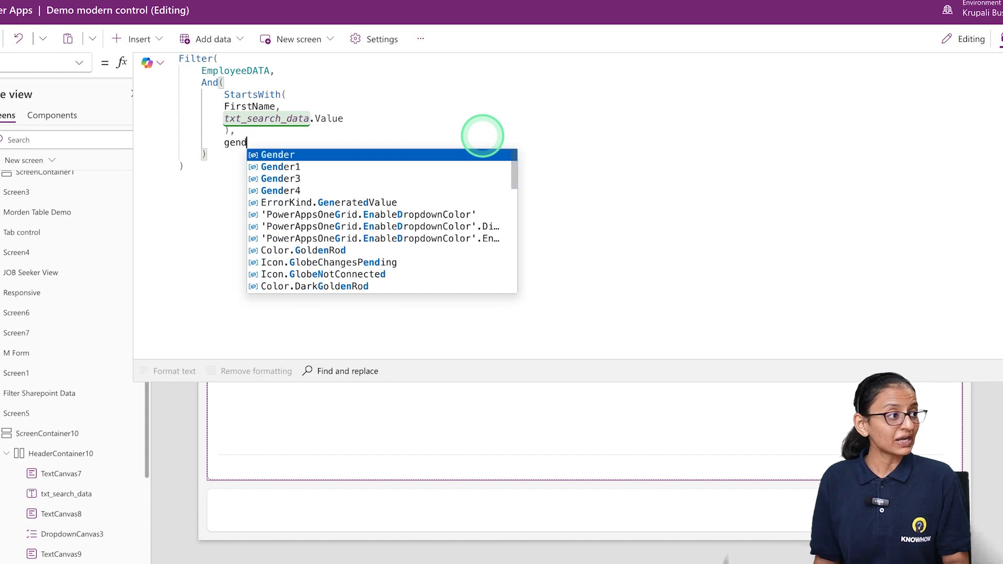
key("Tab")
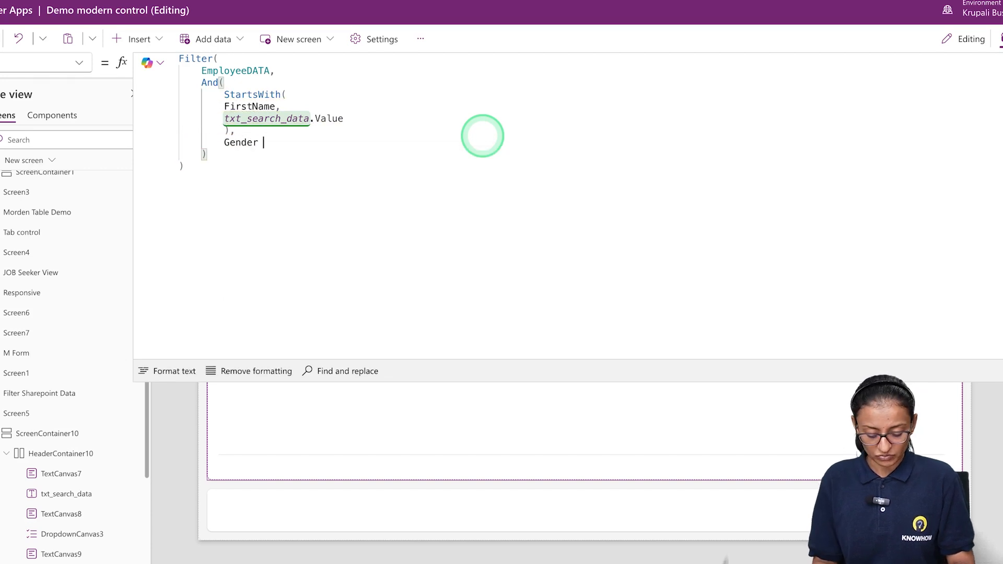
type("= dro")
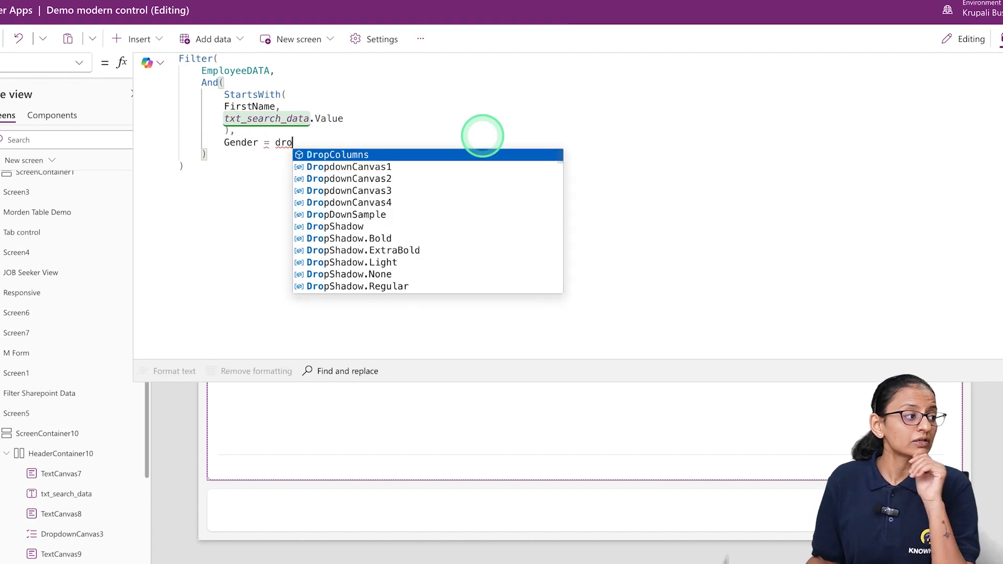
Rename the gender dropdown as drp_gender and the status dropdown as drp_status_data
scroll(68, 516, "down", 1)
scroll(68, 518, "down", 5)
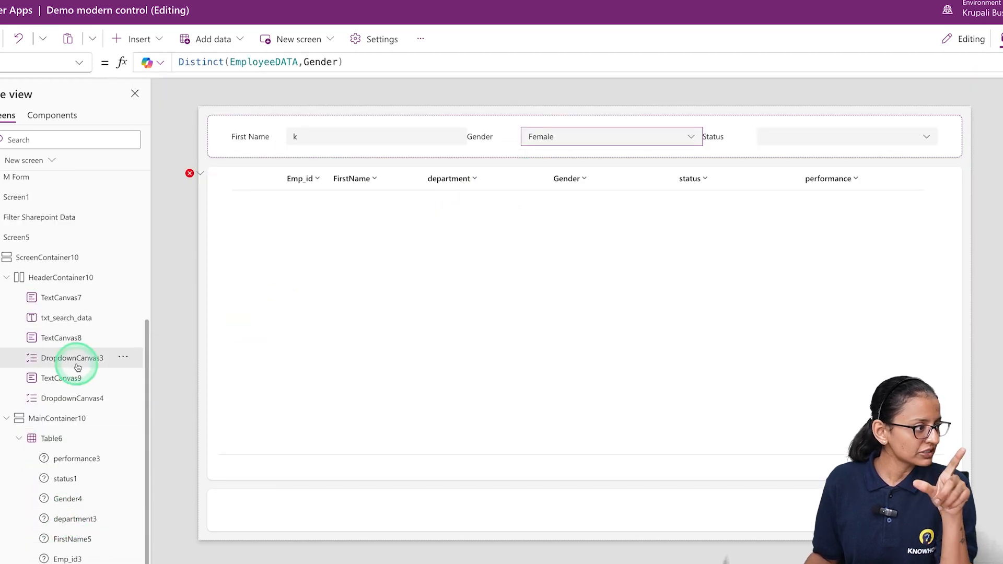
left_click(72, 398)
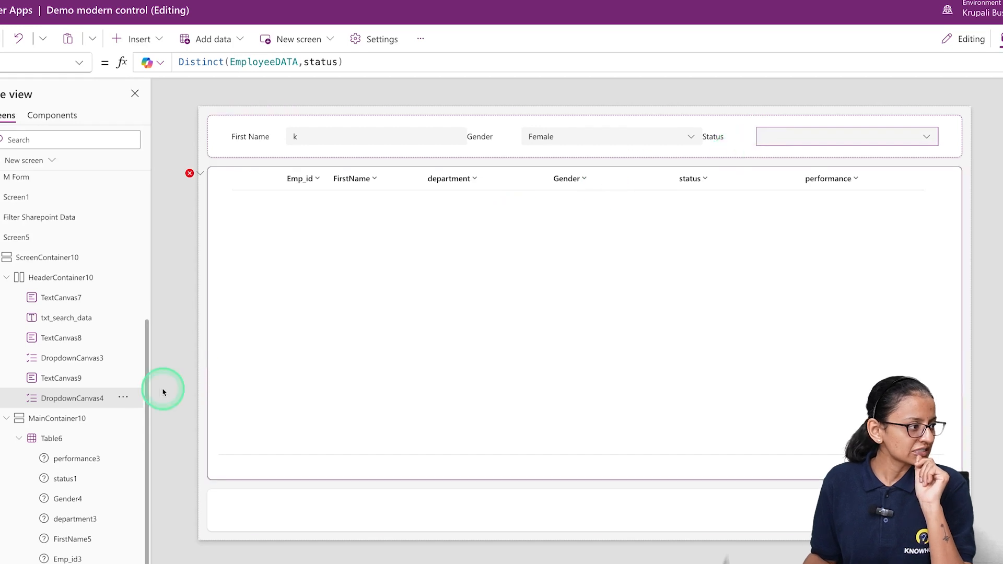
left_click(600, 141)
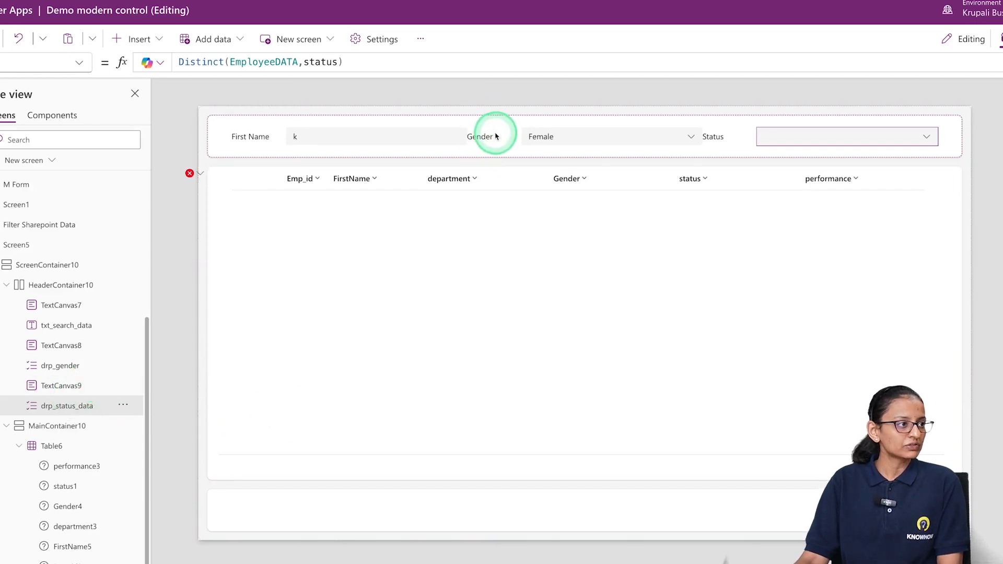
Reopen the table's Filter formula in the expanded editor and begin the value after Gender = with drp
left_click(374, 252)
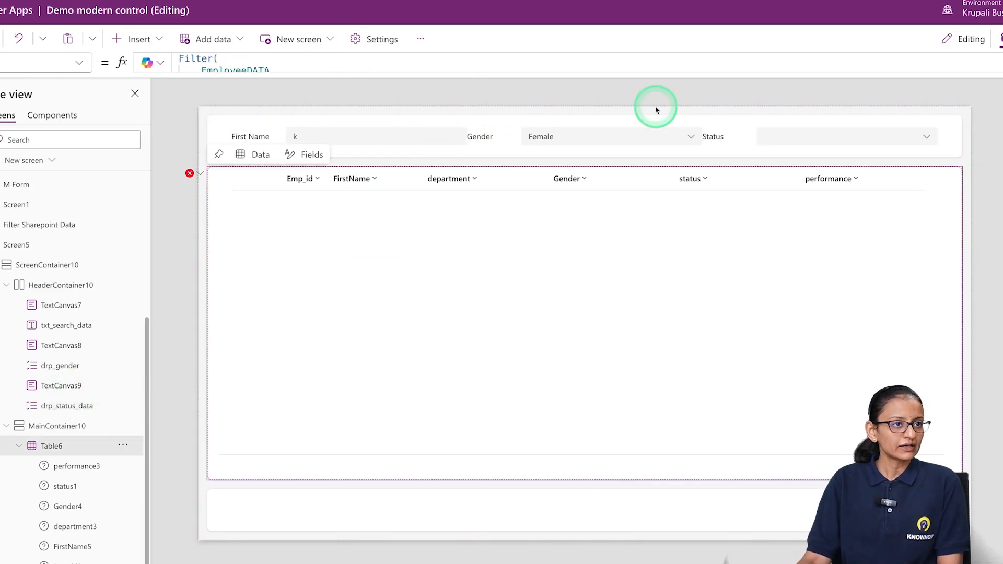
left_click(1001, 63)
left_click(298, 142)
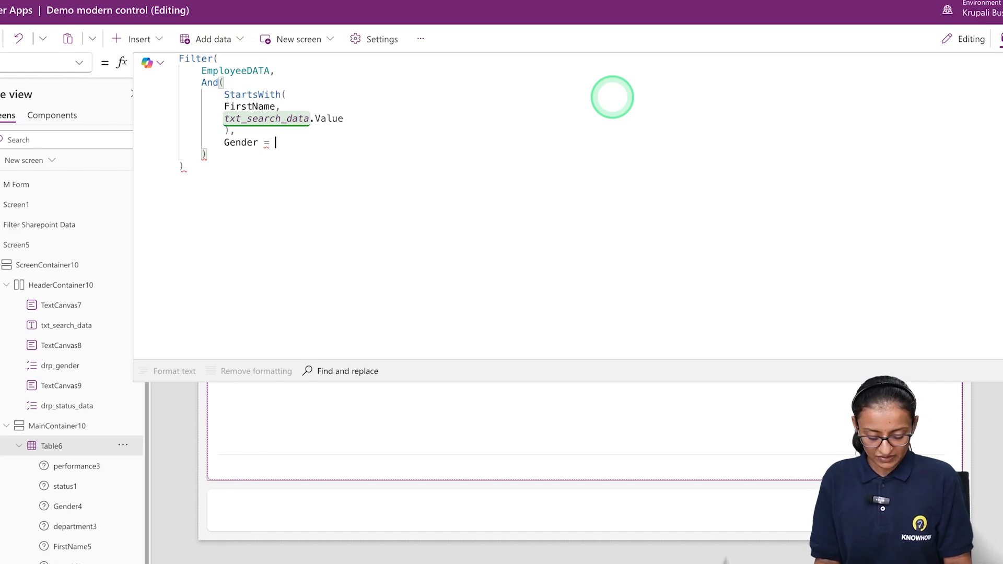
type("drp")
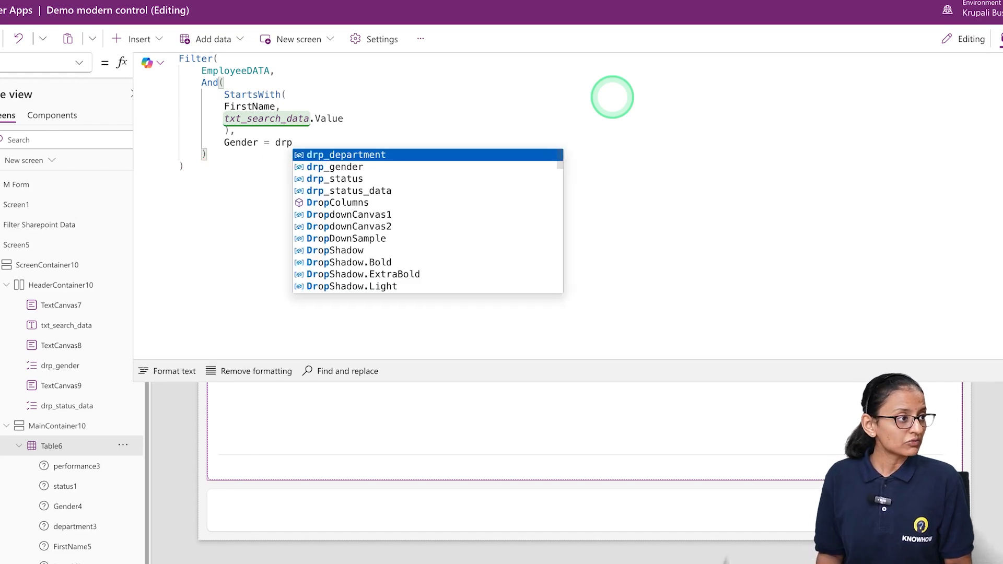
key("Down")
key("Down")
key("Tab")
key("BackSpace")
key("BackSpace")
key("BackSpace")
key("BackSpace")
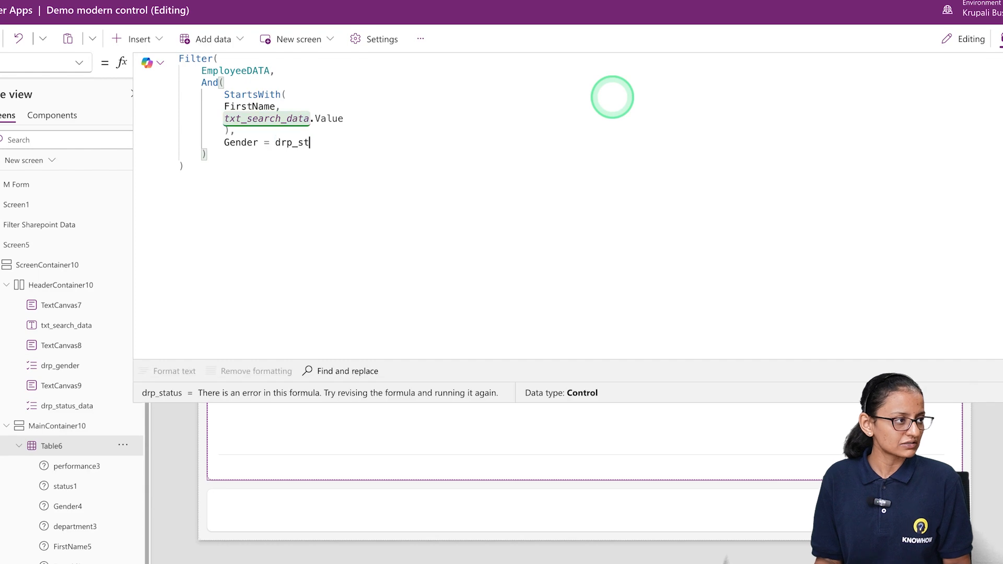
Complete the Gender condition in the table's Filter formula with drp_gender.Selected.Value
type("gen")
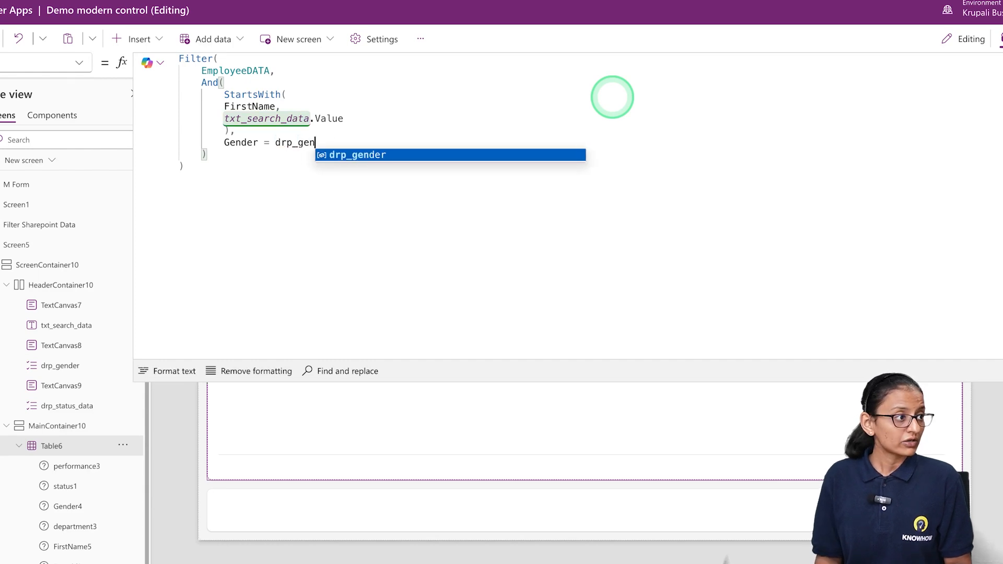
key("Tab")
type(".sele")
key("Tab")
type(".")
key("Tab")
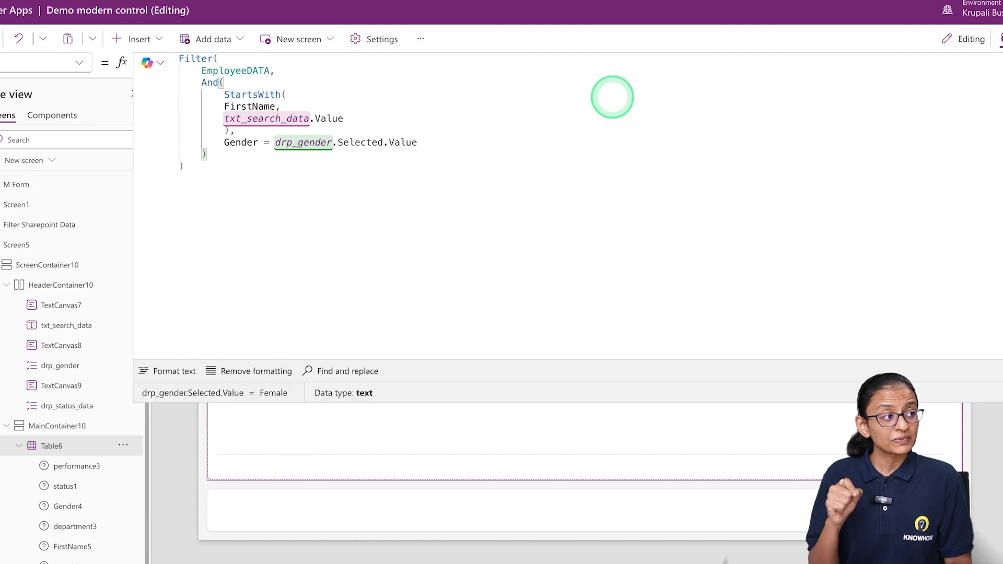
left_click(612, 97)
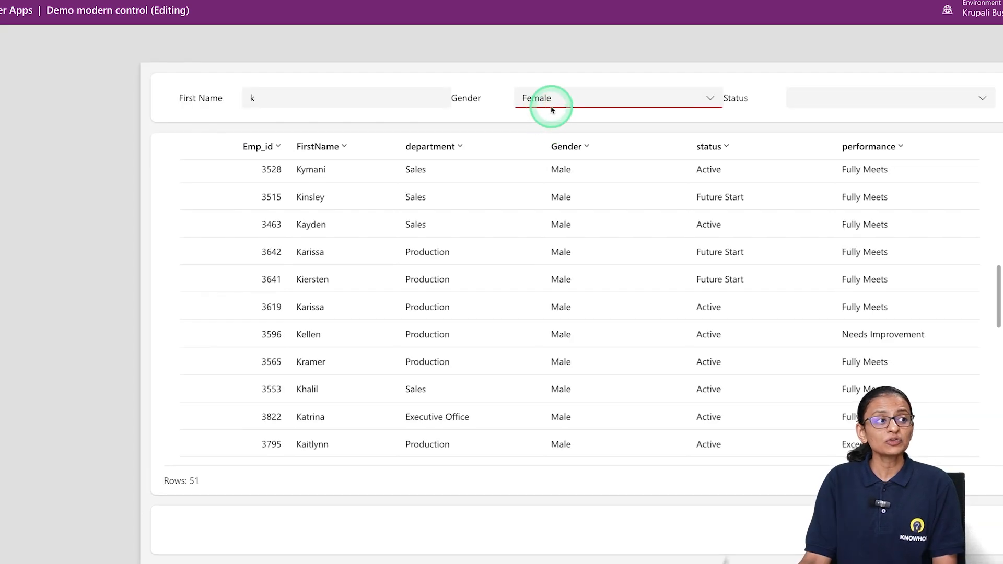
Preview the app, set the Gender filter to Male and look through the filtered table rows
left_click(550, 105)
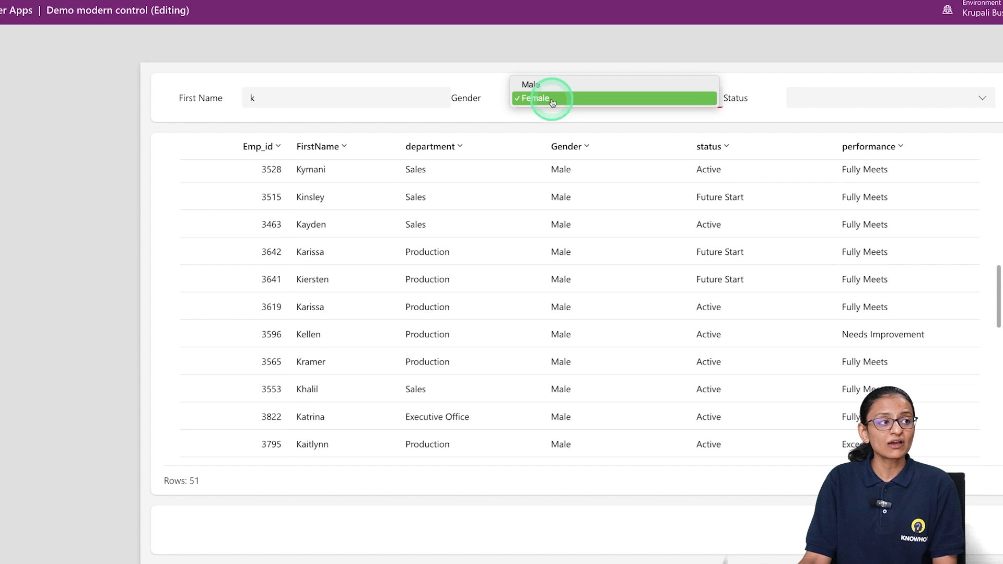
left_click(550, 92)
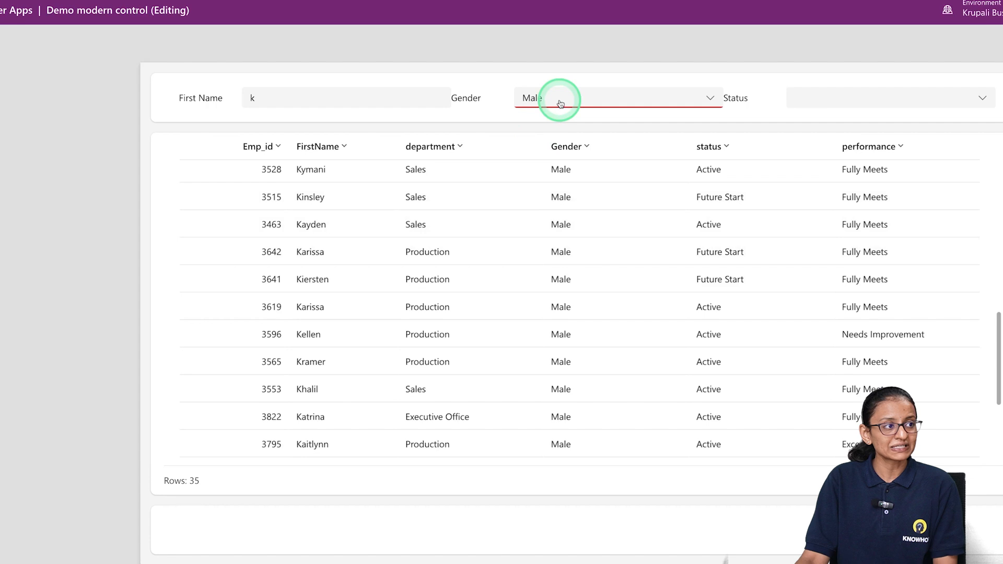
scroll(515, 253, "down", 3)
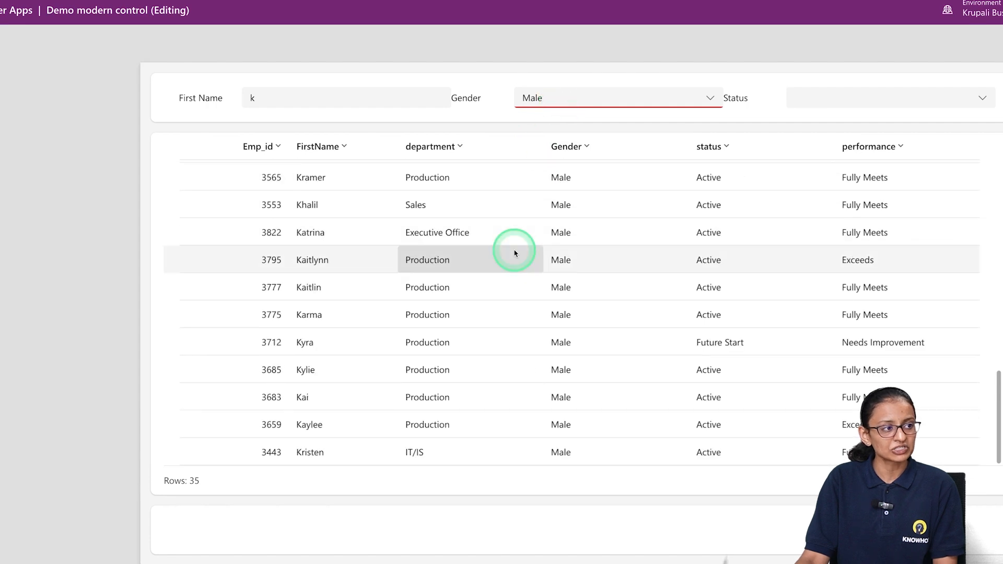
scroll(470, 241, "up", 5)
Change the First Name filter to A, look through the matching rows and leave the preview
left_click(266, 102)
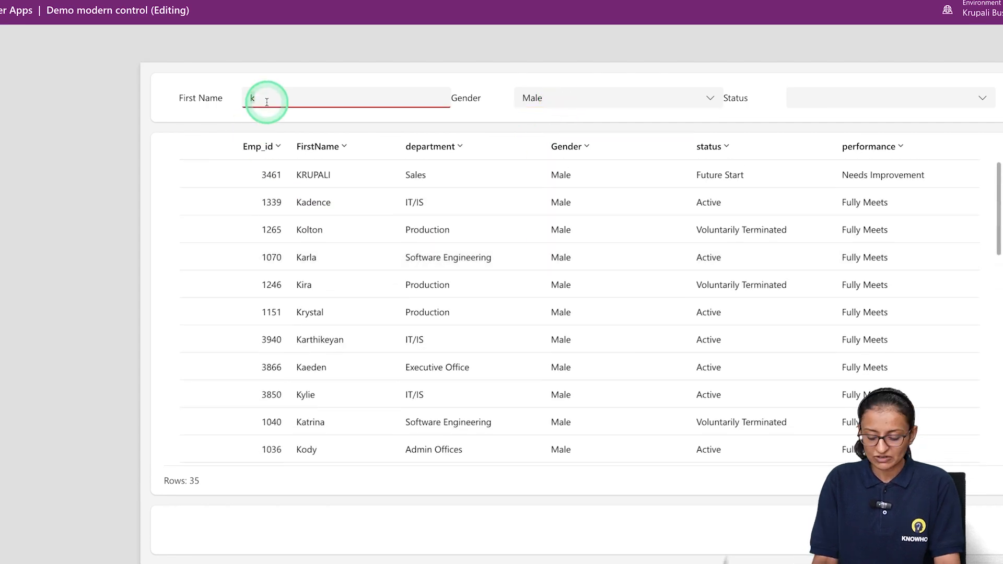
type("a")
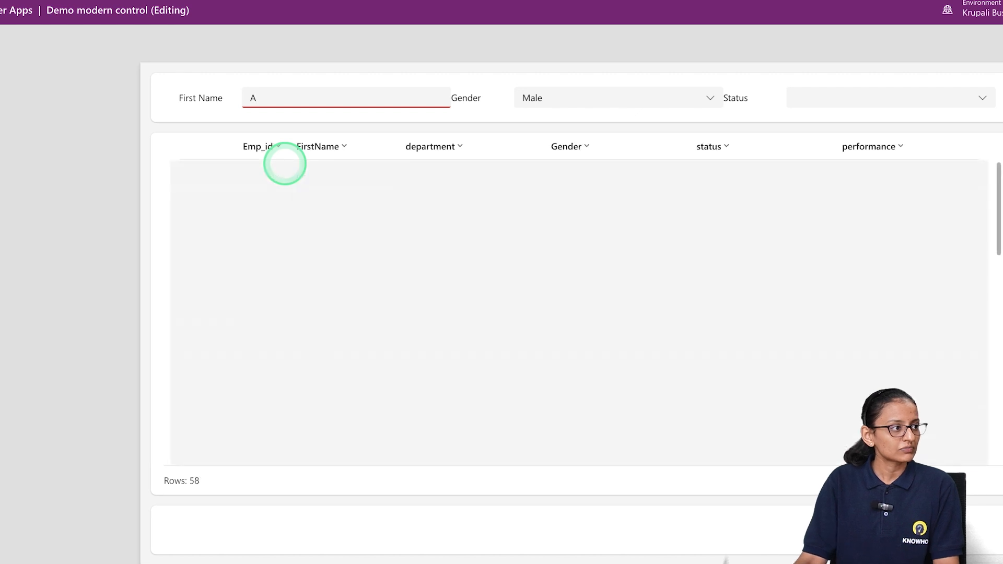
scroll(315, 367, "down", 3)
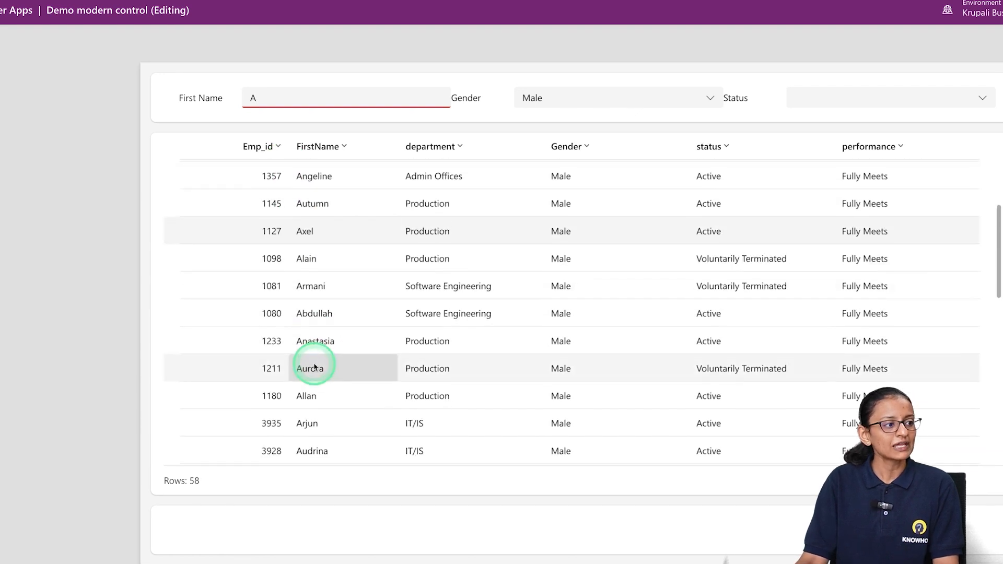
scroll(314, 365, "down", 2)
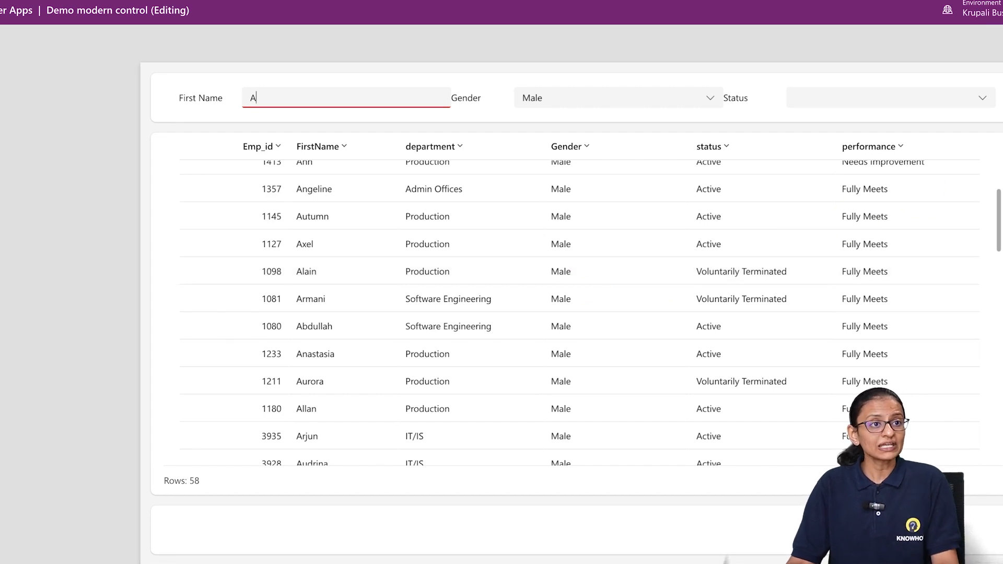
key("Escape")
left_click(705, 359)
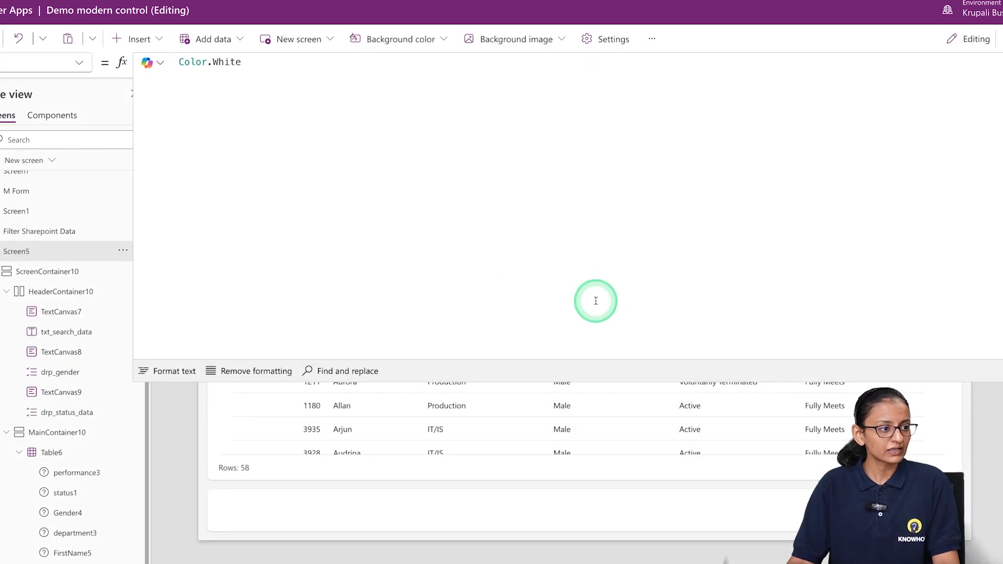
Select the employee table and add a comma after the Gender condition in its Filter formula
left_click(465, 392)
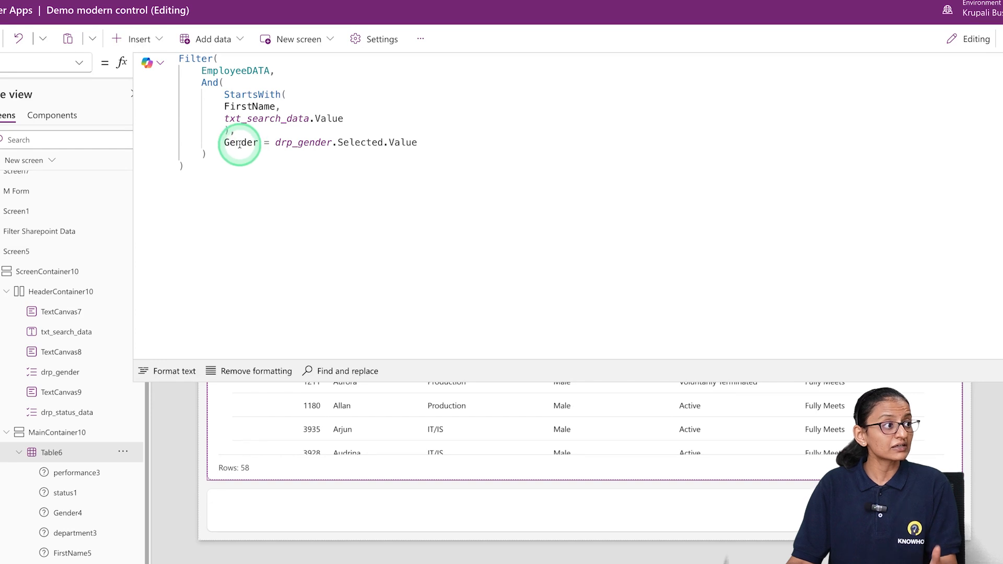
left_click(439, 142)
type(",")
key("Tab")
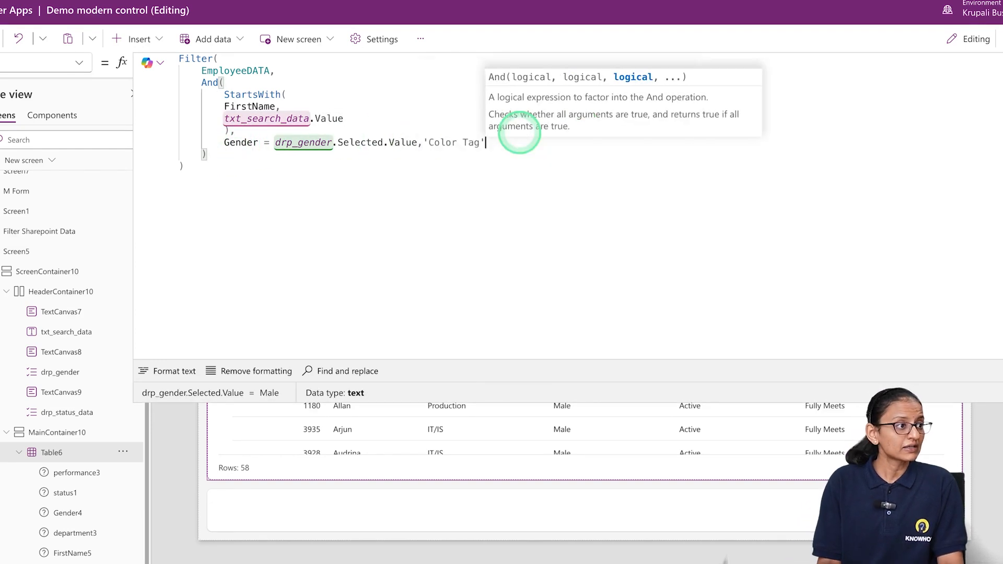
key("BackSpace")
key("BackSpace")
key("BackSpace")
key("BackSpace")
key("BackSpace")
key("BackSpace")
key("BackSpace")
key("BackSpace")
key("BackSpace")
key("BackSpace")
key("BackSpace")
key("BackSpace")
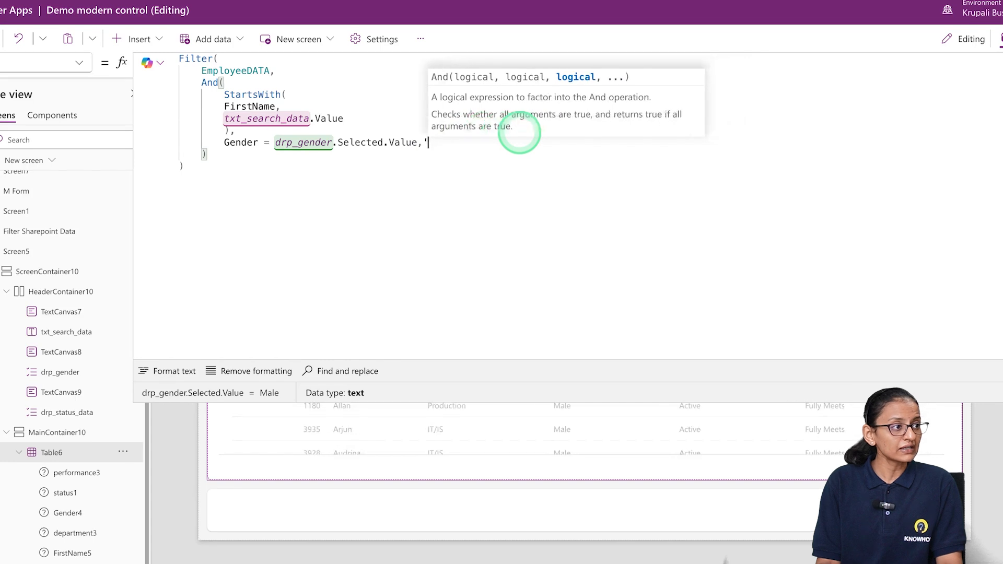
type(",")
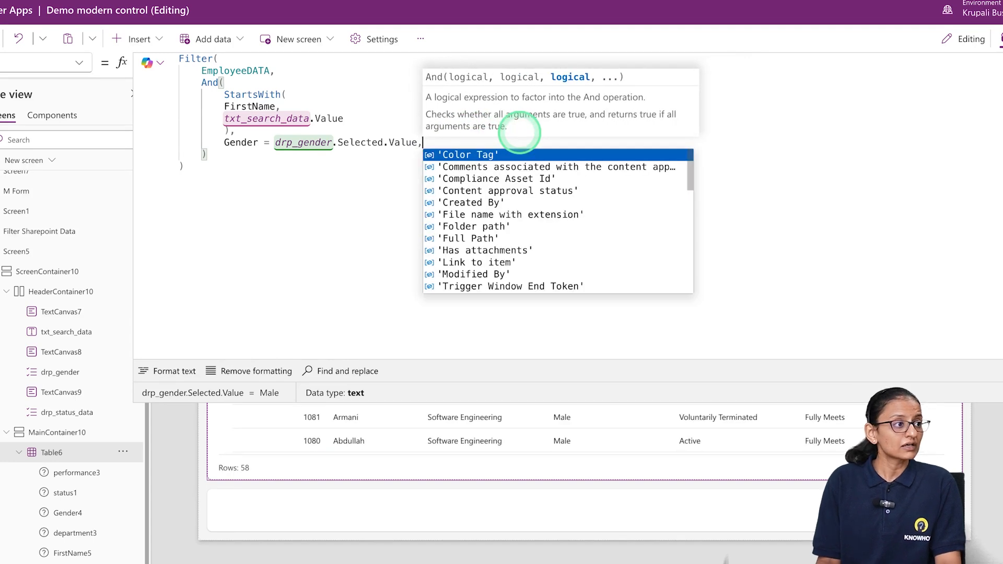
key("Tab")
key("BackSpace")
key("BackSpace")
key("BackSpace")
key("BackSpace")
key("BackSpace")
key("BackSpace")
key("BackSpace")
key("BackSpace")
key("BackSpace")
key("BackSpace")
key("BackSpace")
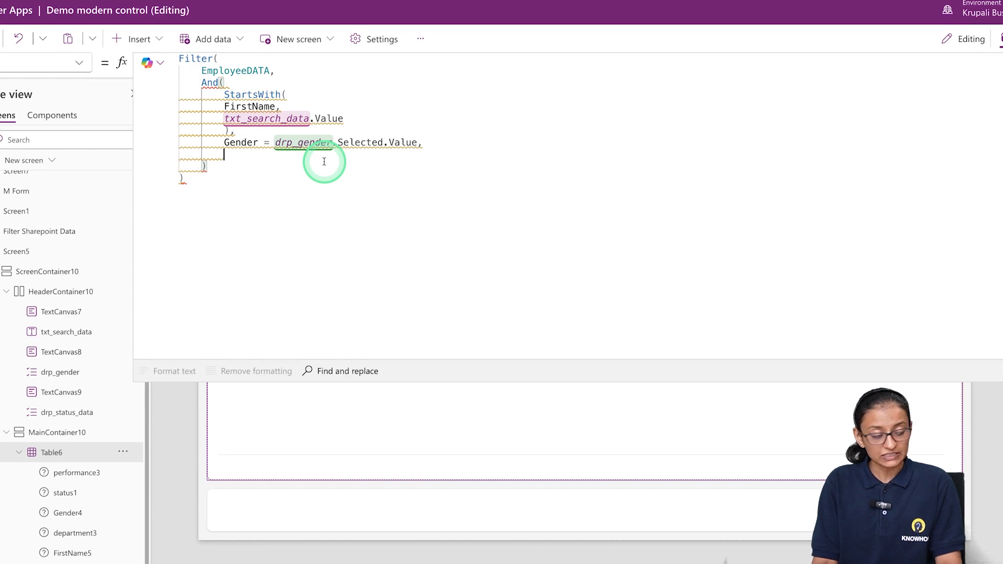
On a new line inside the And function, add the condition status = drp_status_data.Selected.Value
type("sta")
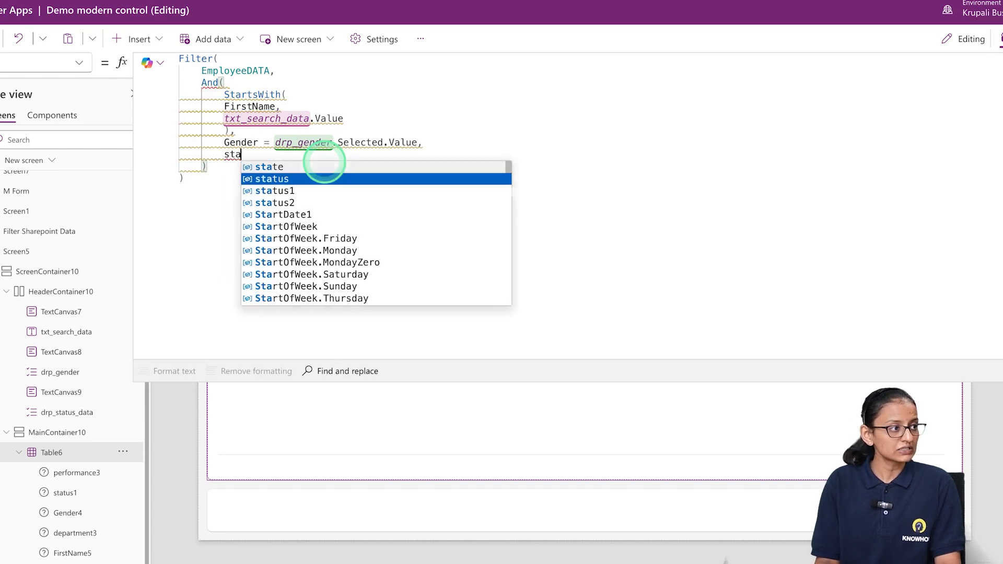
key("Tab")
type("= drp")
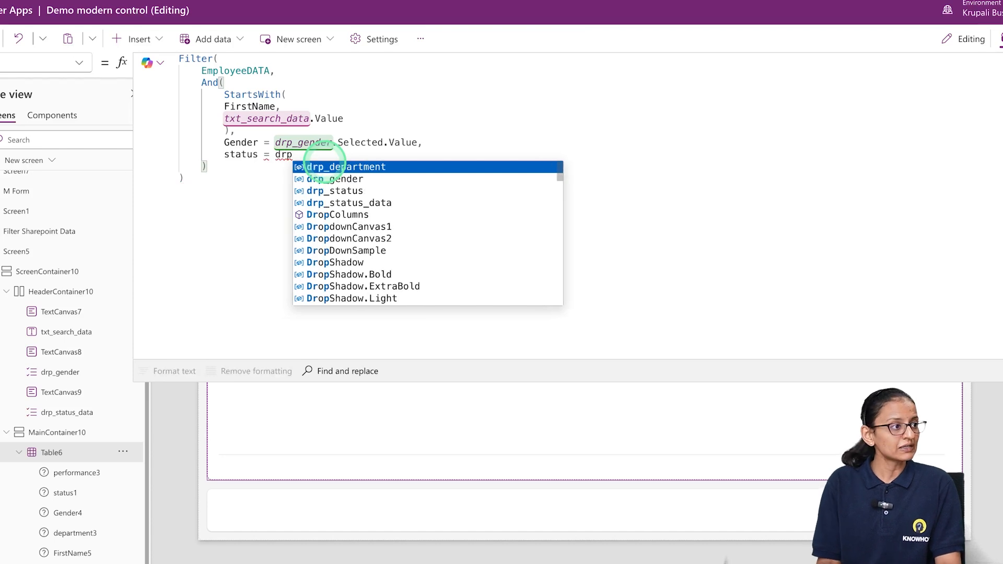
key("Down")
key("Down")
key("Down")
key("Tab")
type(".")
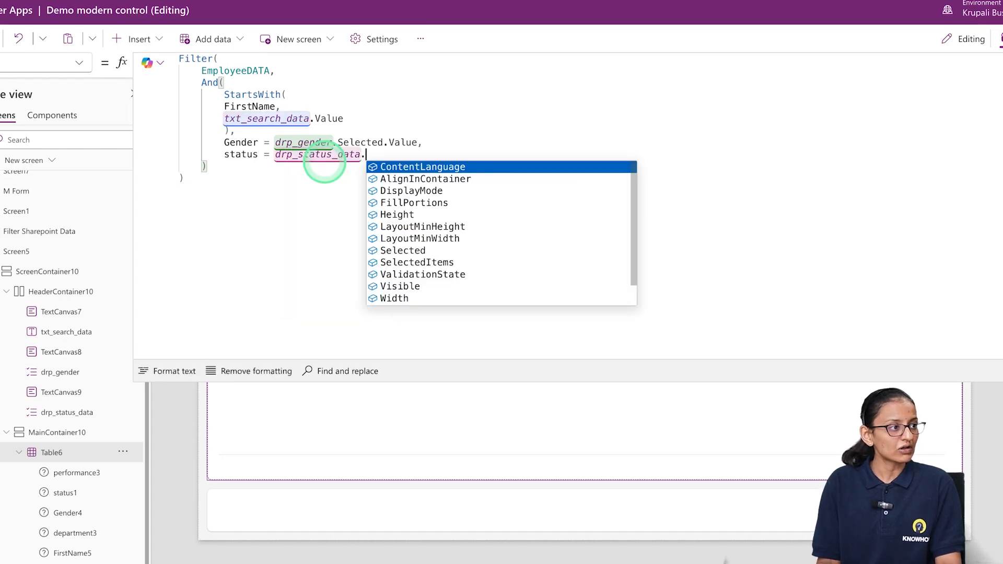
type("sel")
key("Tab")
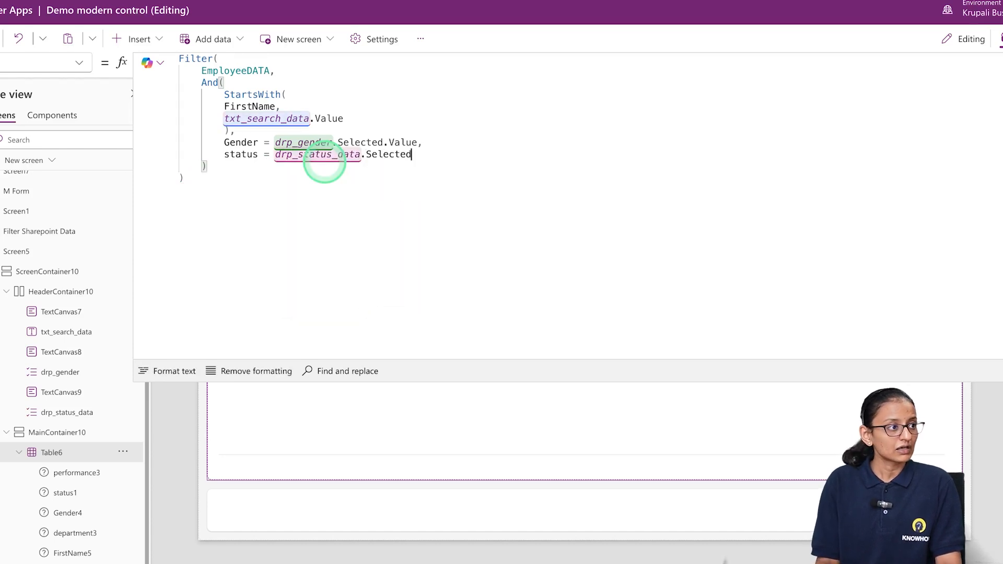
type(".")
key("Tab")
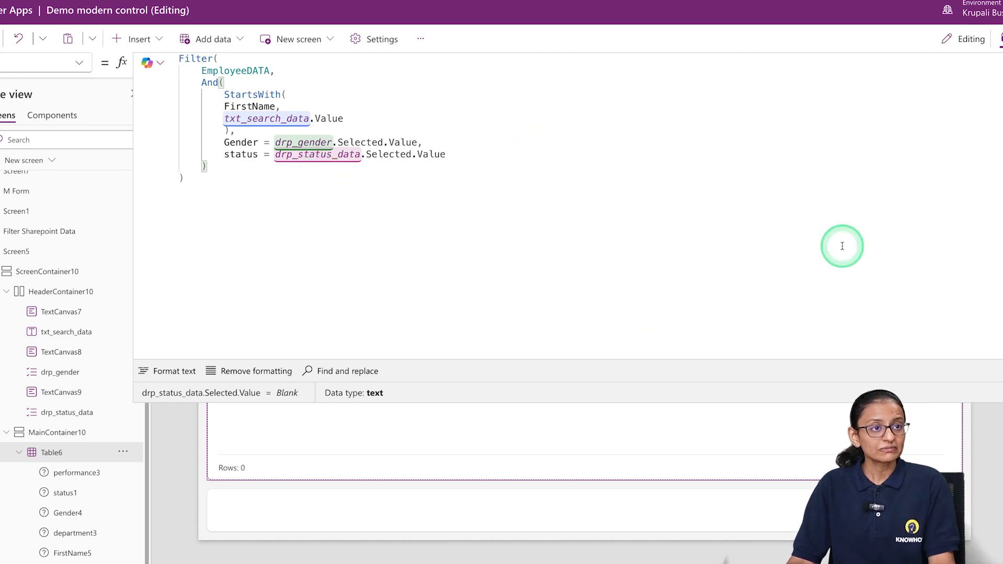
Preview the app and set the Status filter to Future Start to test the combined filters
left_click(555, 171)
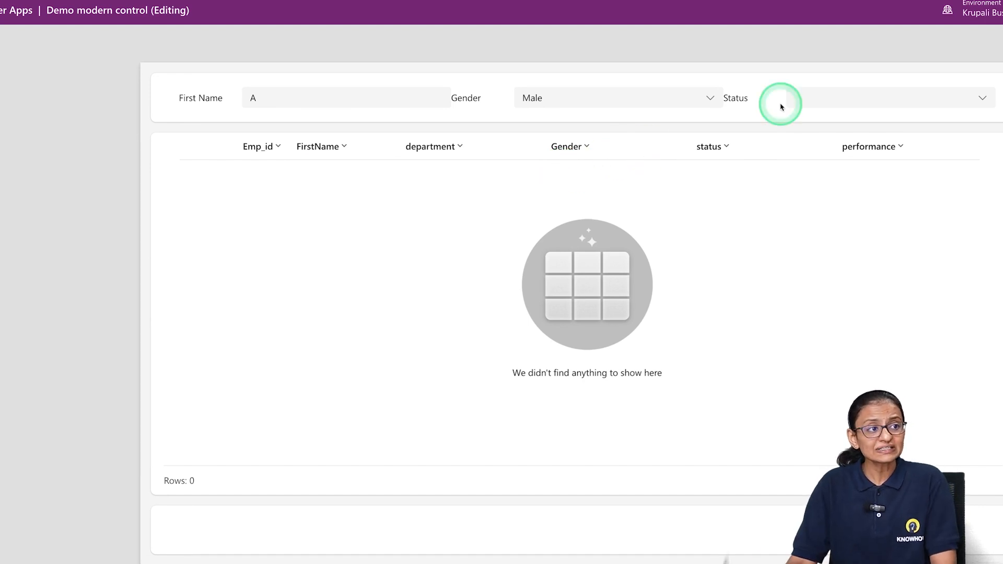
left_click(815, 97)
left_click(812, 98)
left_click(747, 107)
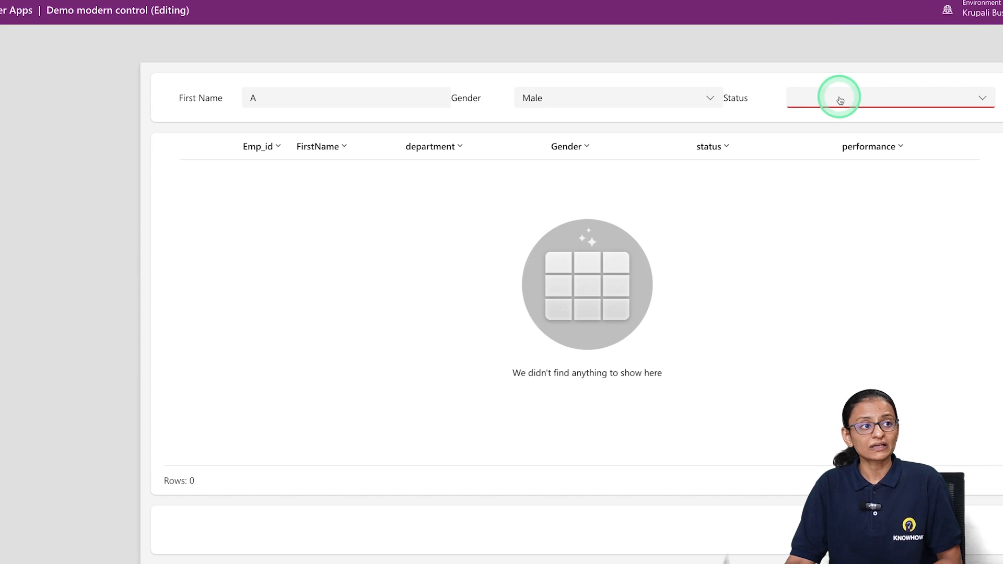
left_click(840, 100)
left_click(833, 110)
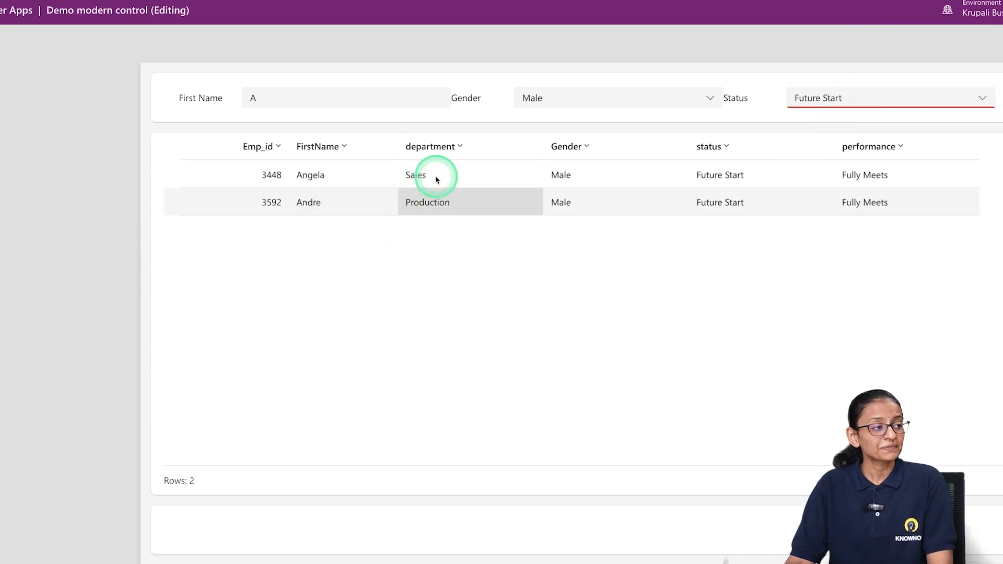
Replace the First Name filter with an employee's full first name and check the filtered table
left_click(373, 100)
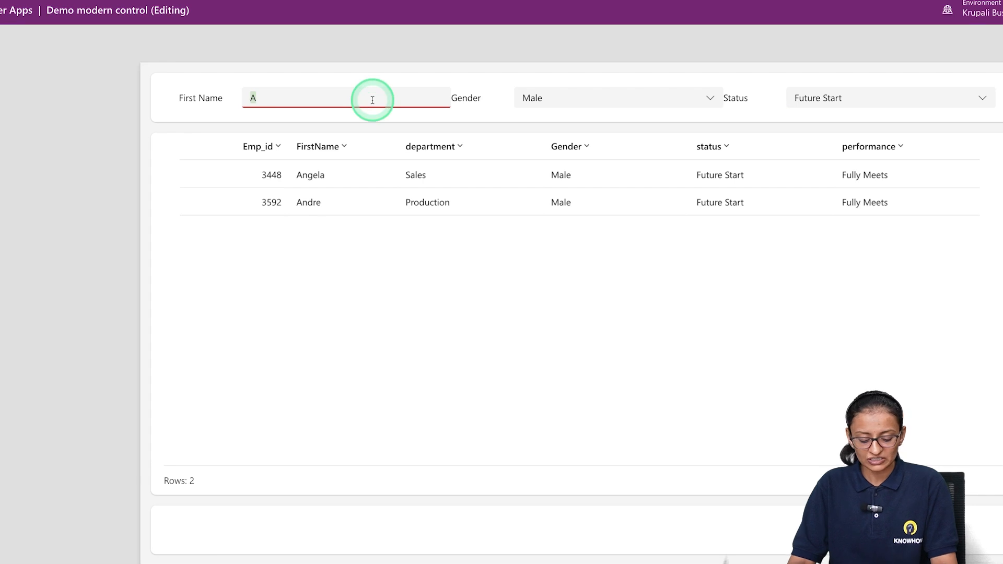
key("BackSpace")
type("Krupali")
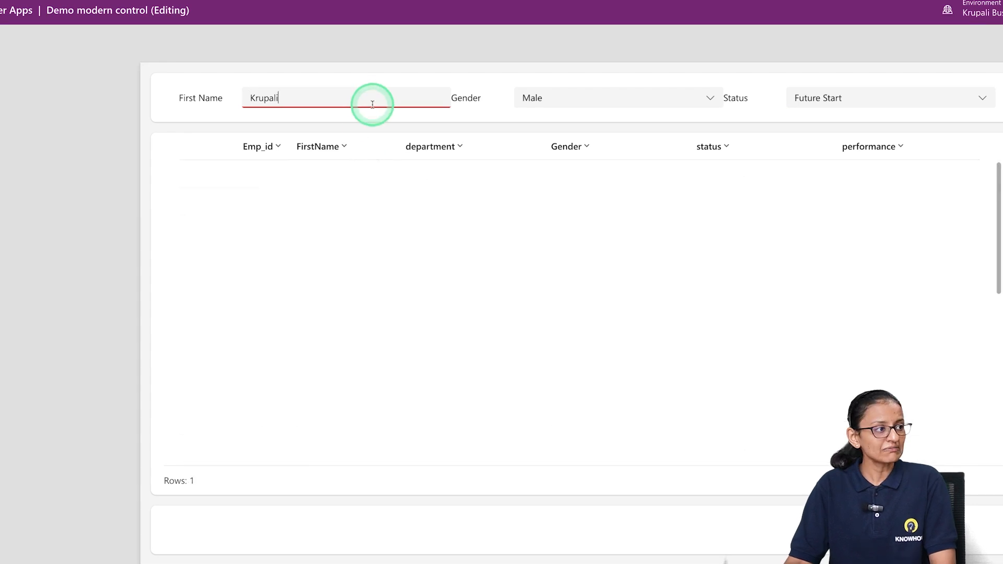
left_click(658, 156)
left_click(762, 156)
Test the table with the Status filter set to Active and the Gender filter set to Female
left_click(830, 115)
left_click(828, 98)
left_click(822, 97)
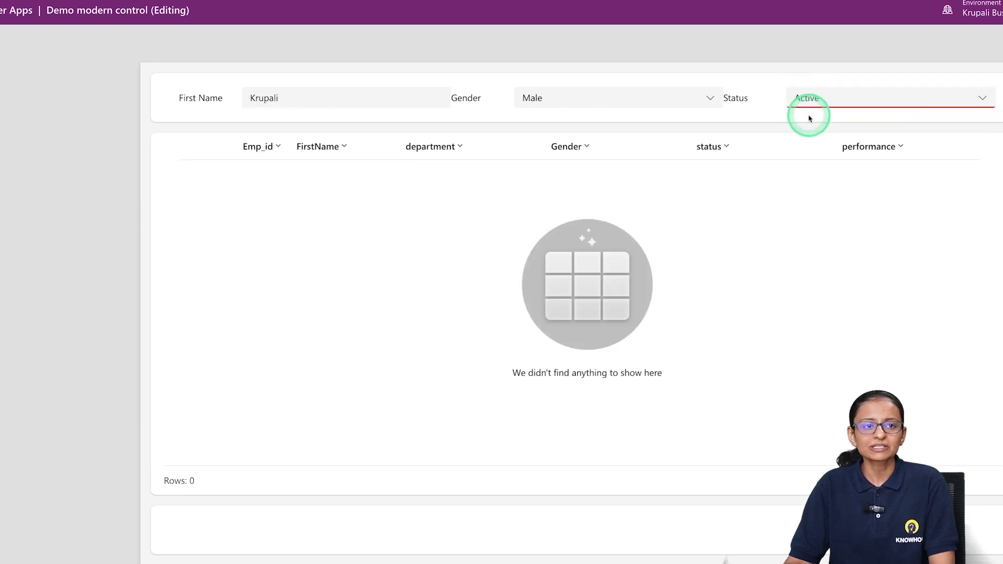
left_click(665, 98)
left_click(602, 109)
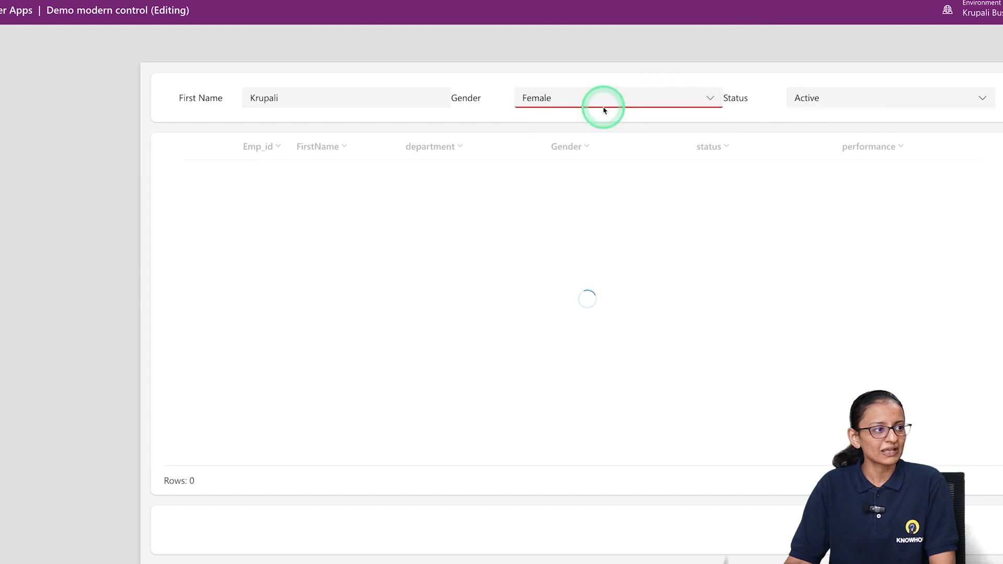
Set the Status filter to Voluntarily Terminated and shorten the First Name filter to K
left_click(807, 99)
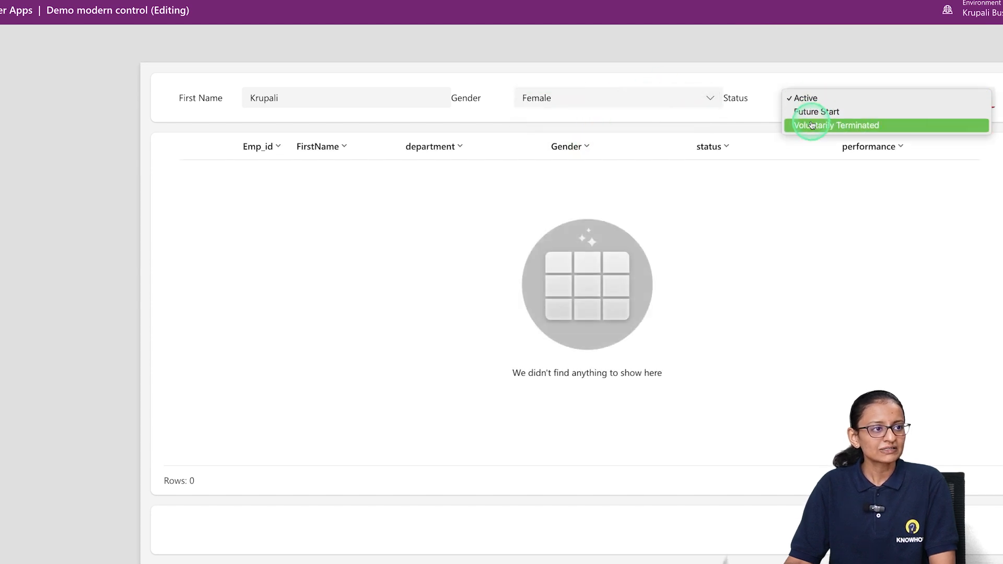
left_click(811, 126)
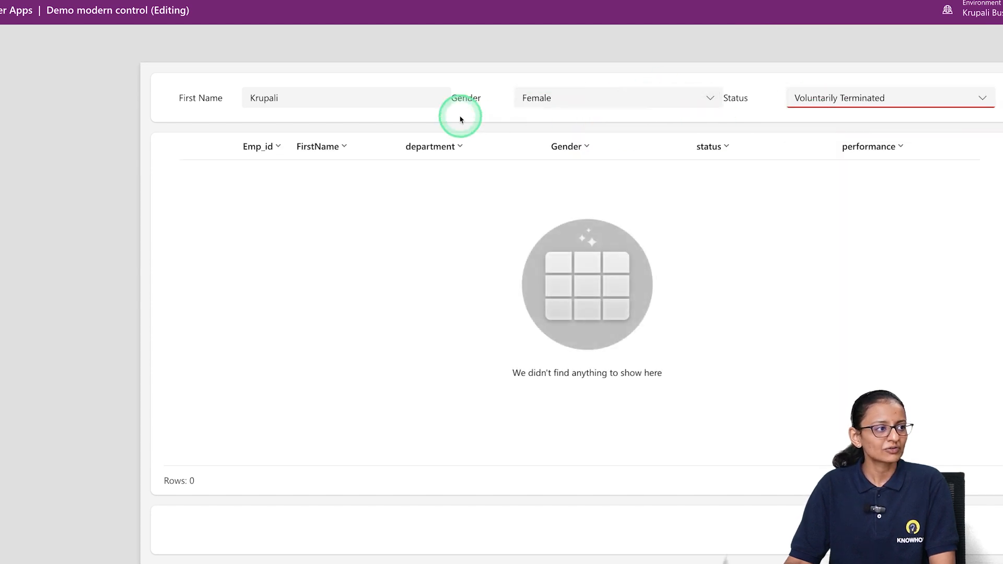
left_click(374, 98)
key("BackSpace")
key("BackSpace")
key("BackSpace")
key("BackSpace")
key("BackSpace")
key("BackSpace")
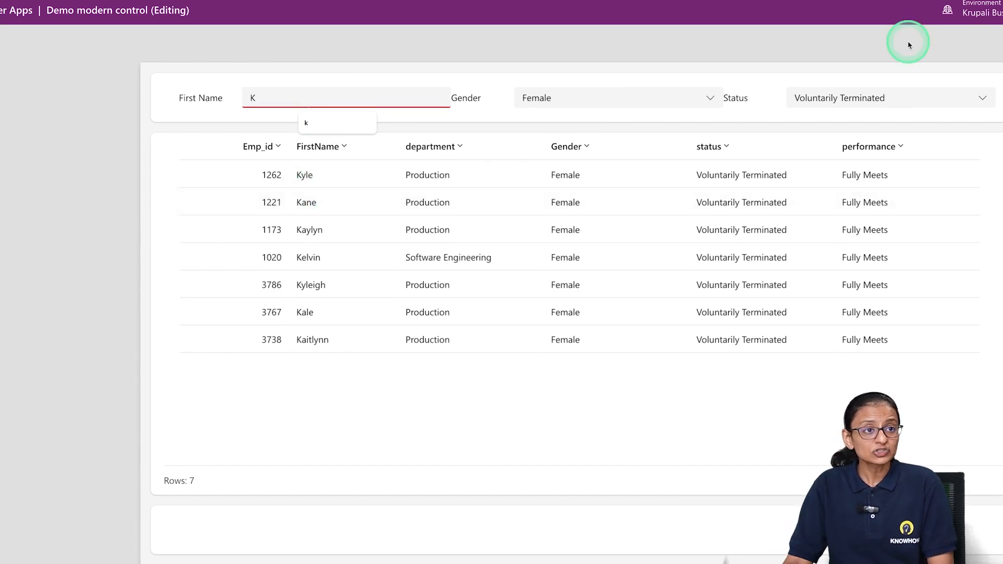
Reopen the app preview to review the Status filter's options, keeping Voluntarily Terminated selected, and return to editing
key("Escape")
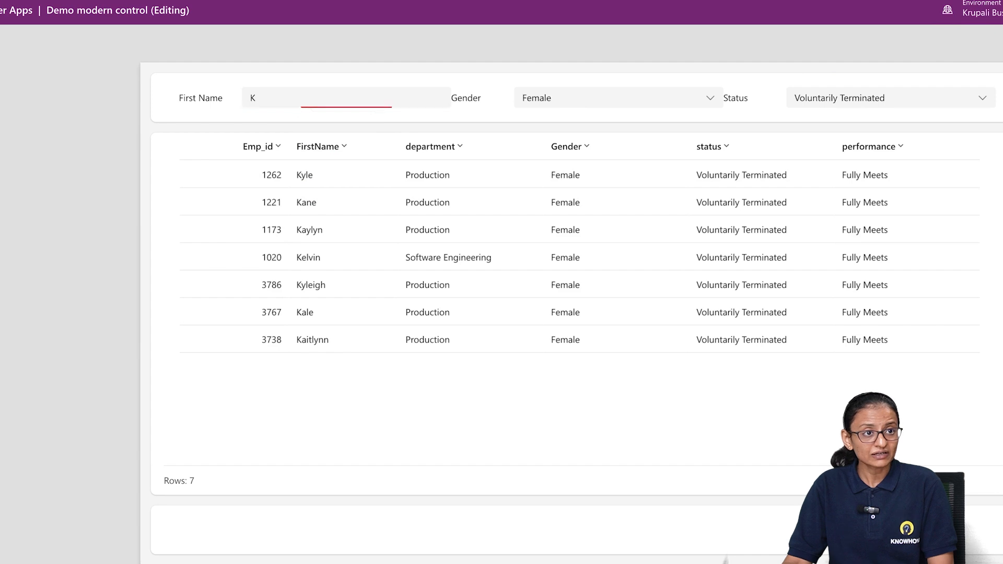
key("Escape")
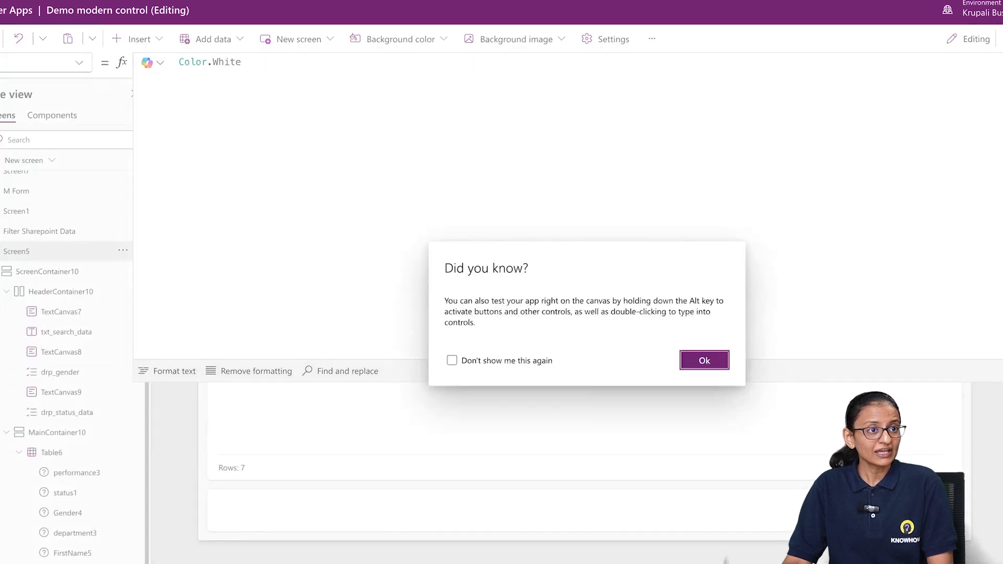
left_click(721, 362)
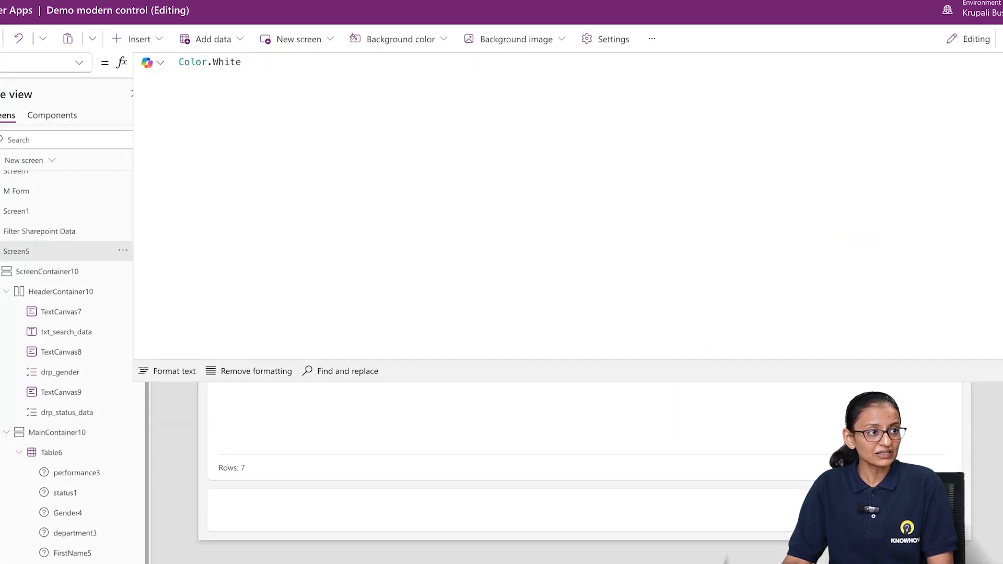
key("F5")
left_click(794, 98)
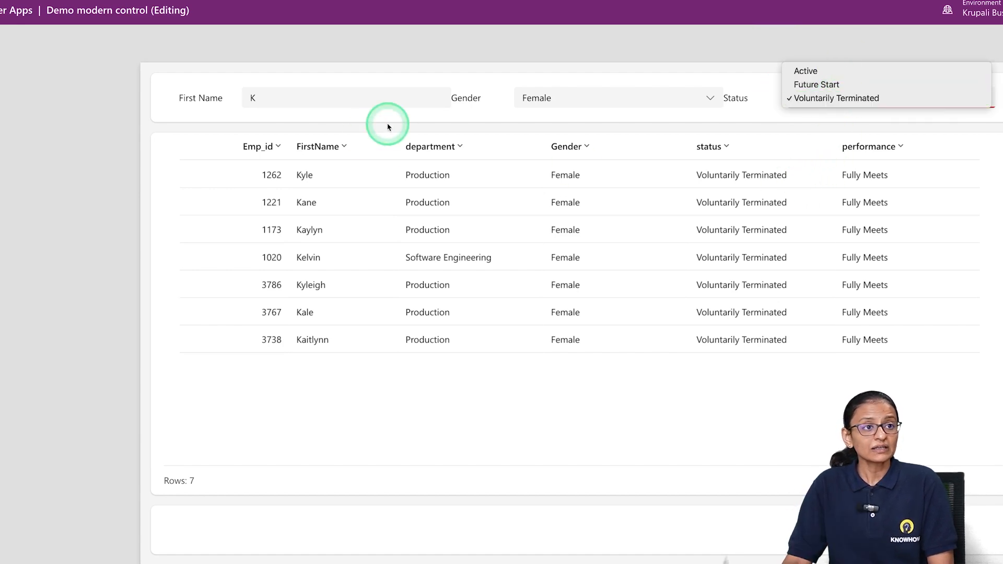
left_click(901, 100)
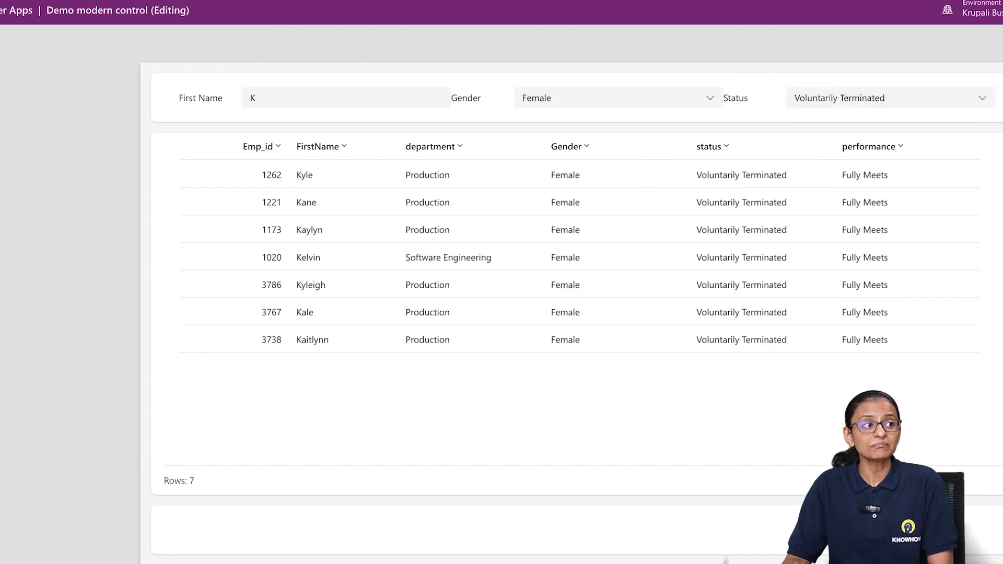
key("Escape")
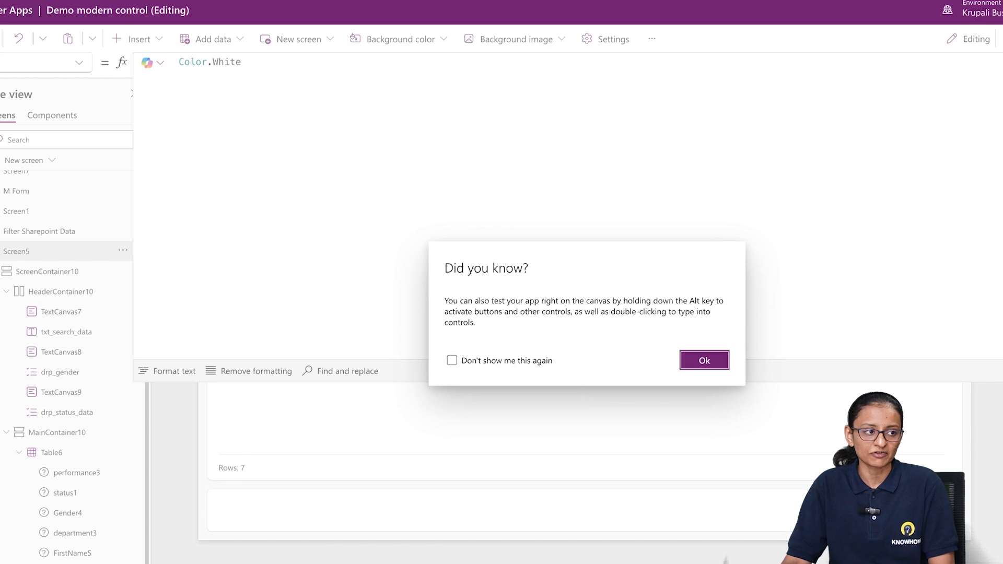
left_click(691, 367)
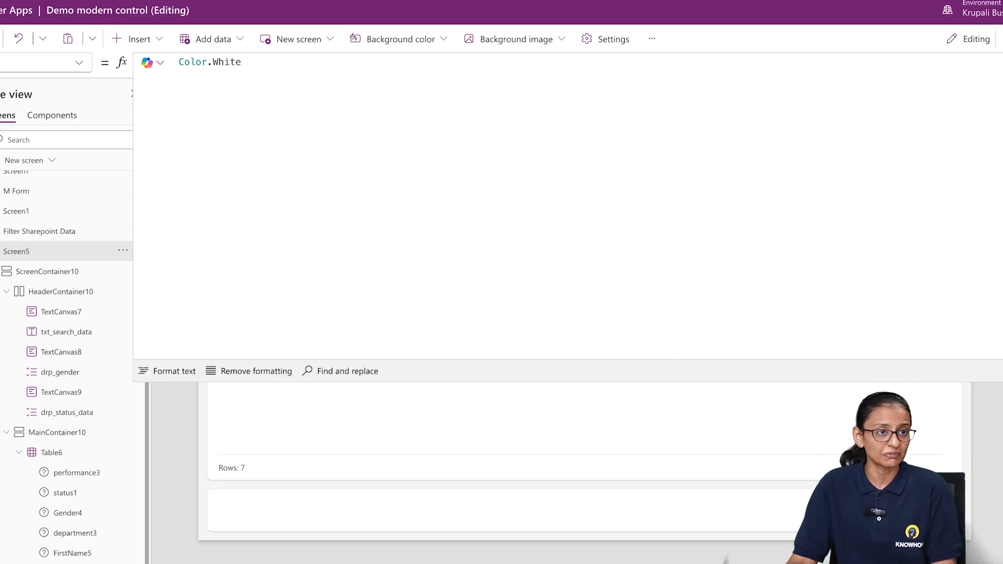
Insert a button into the header container that holds the three filters
left_click(1002, 62)
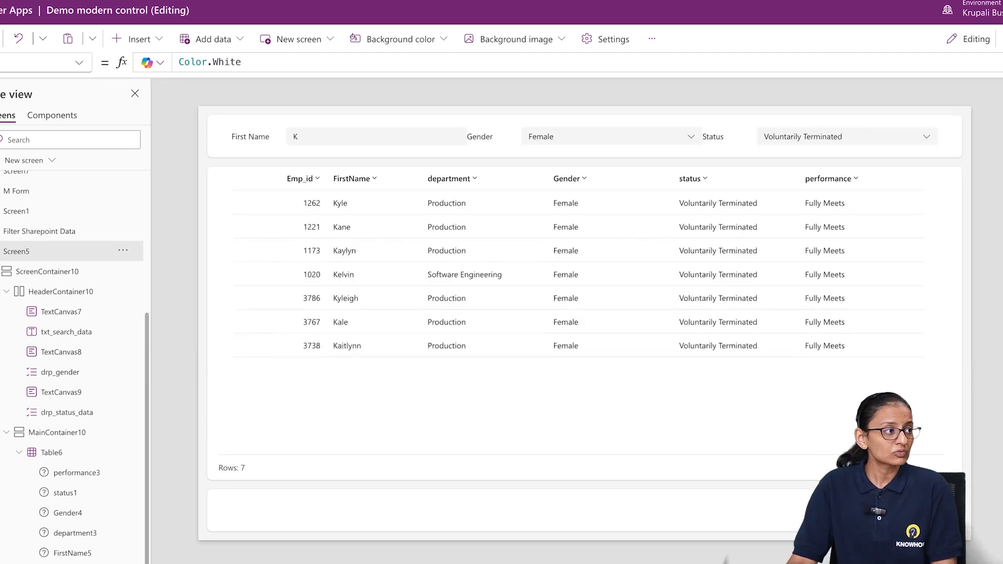
left_click(506, 148)
left_click(148, 38)
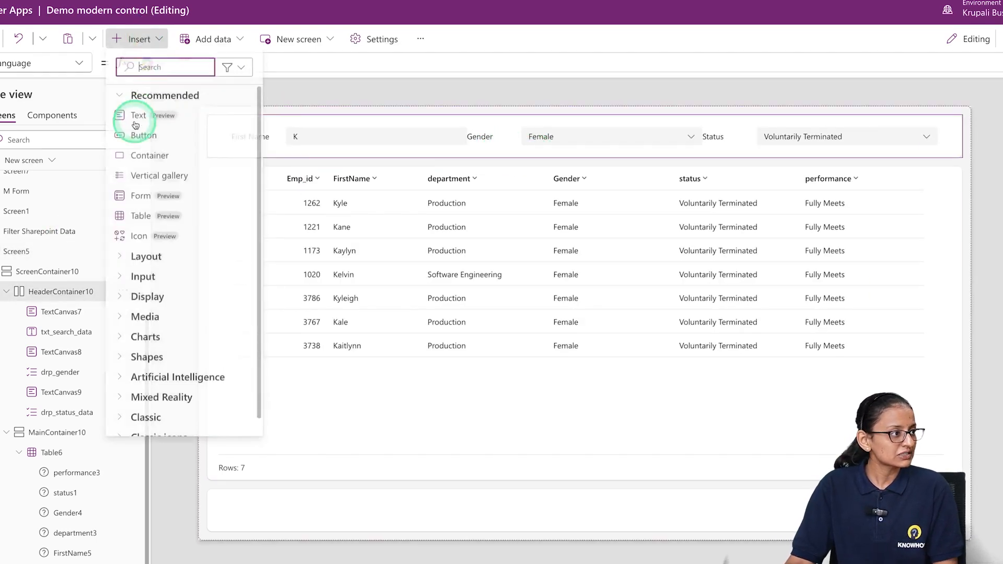
left_click(128, 134)
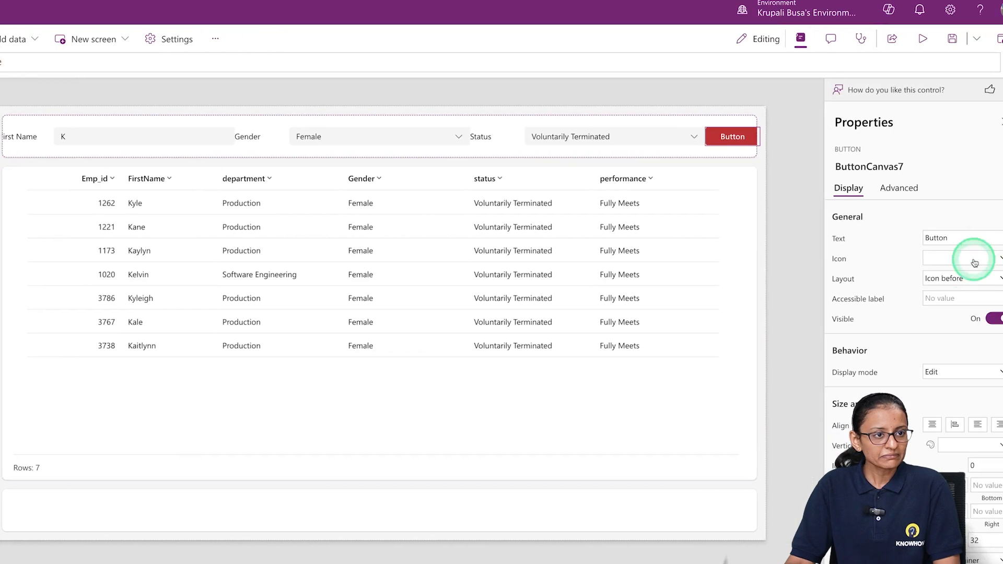
Clear the button's text, set its layout to Icon only and give it a circular reset arrow icon
double_click(932, 240)
key("BackSpace")
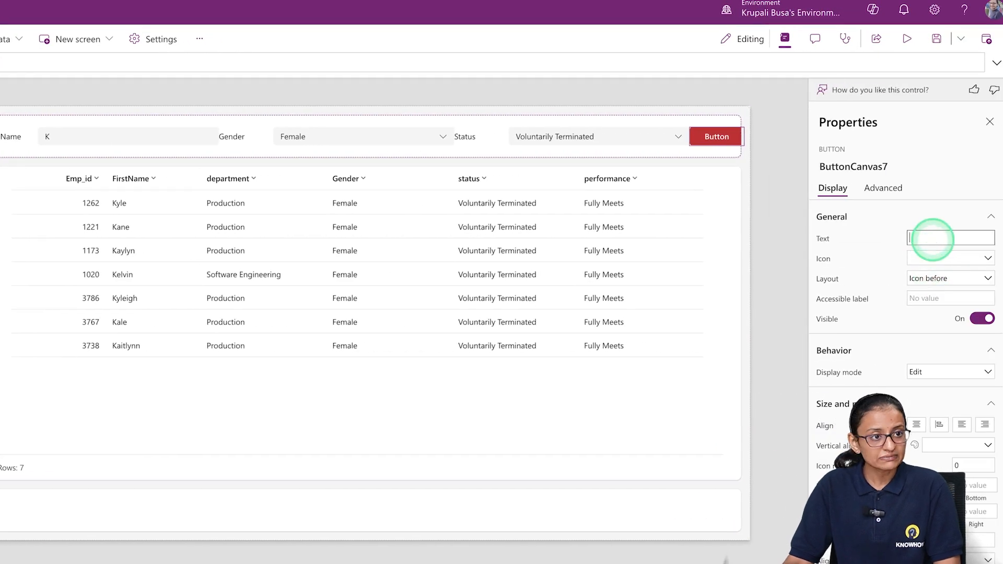
left_click(929, 279)
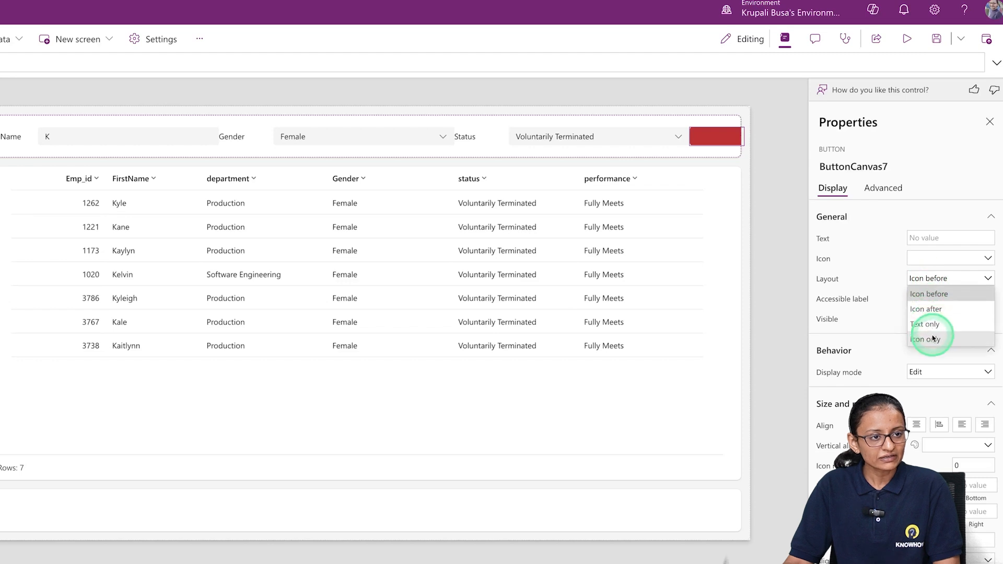
left_click(929, 325)
left_click(929, 259)
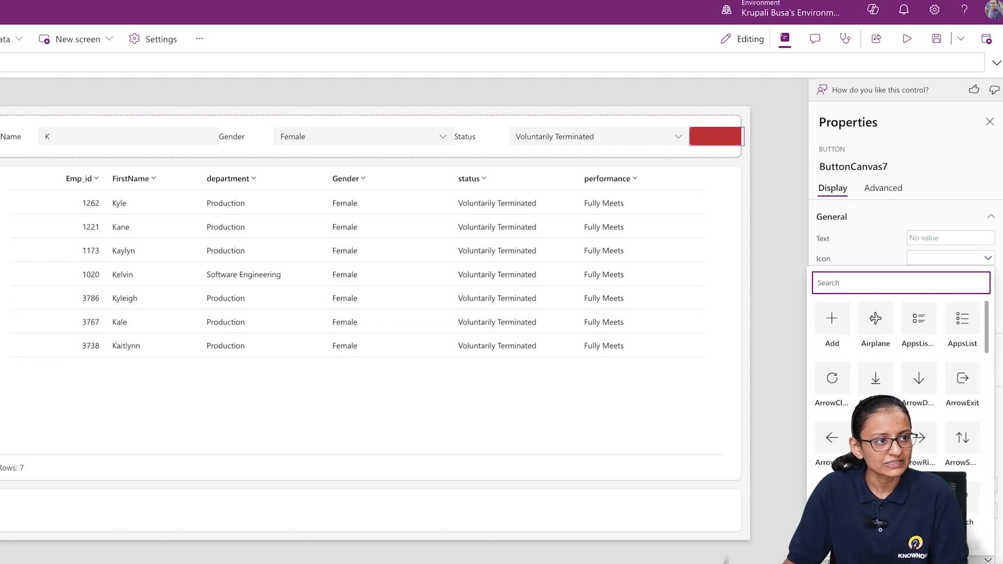
left_click(876, 437)
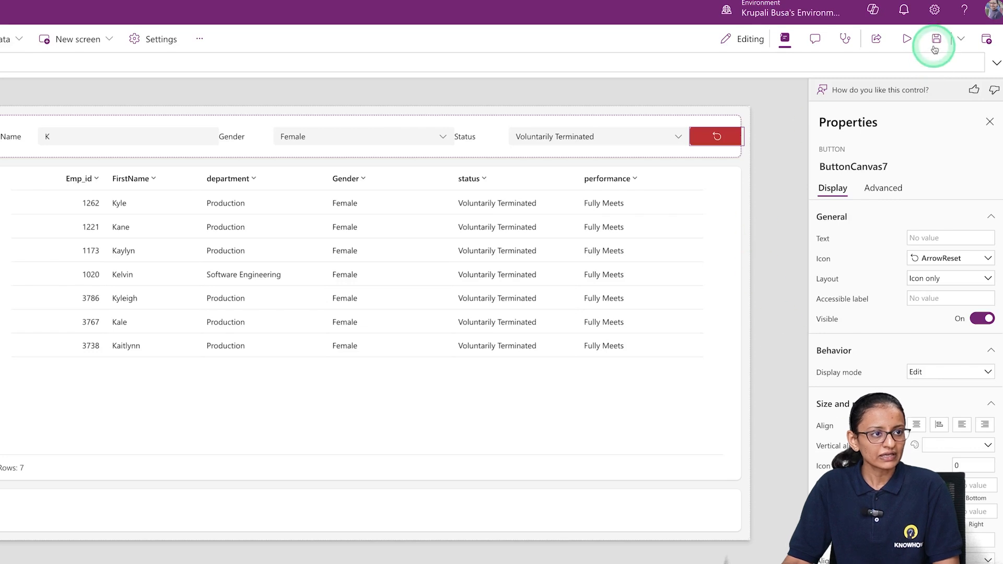
Replace false in the button's action formula with Reset(txt_search_data) to clear the first name search
double_click(207, 60)
type("Re")
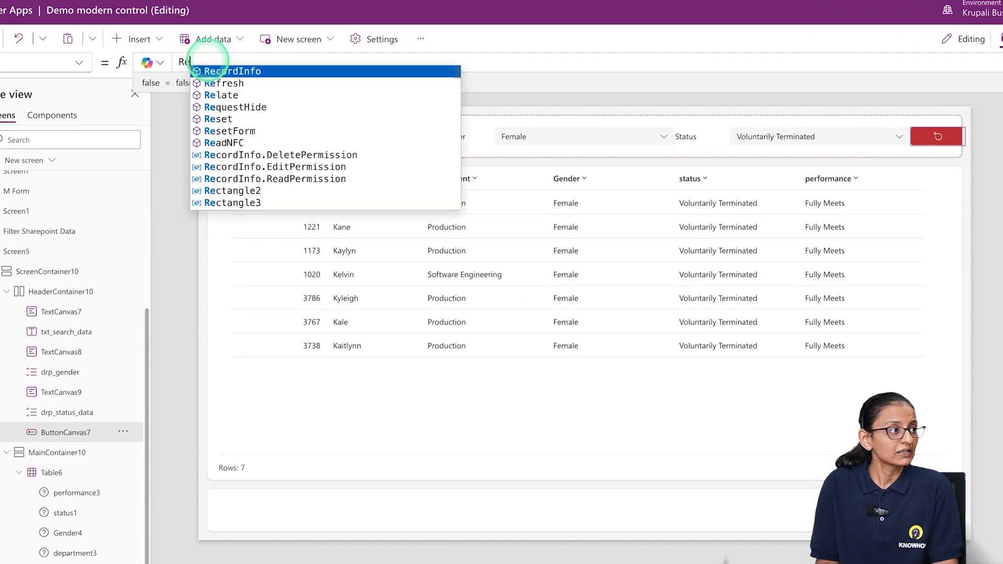
key("Down")
key("Down")
key("Down")
key("Down")
key("Tab")
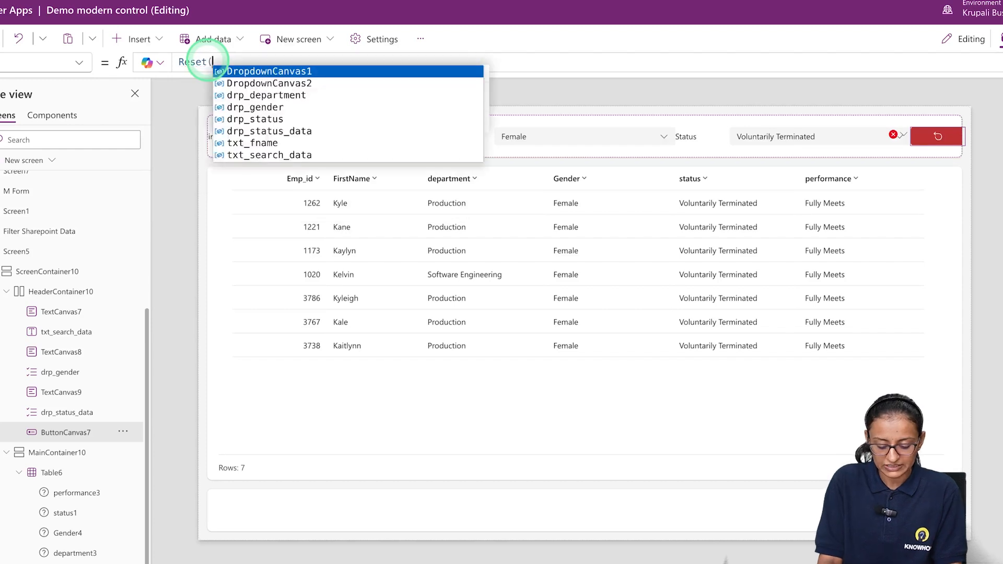
type("txt")
key("Down")
key("Tab")
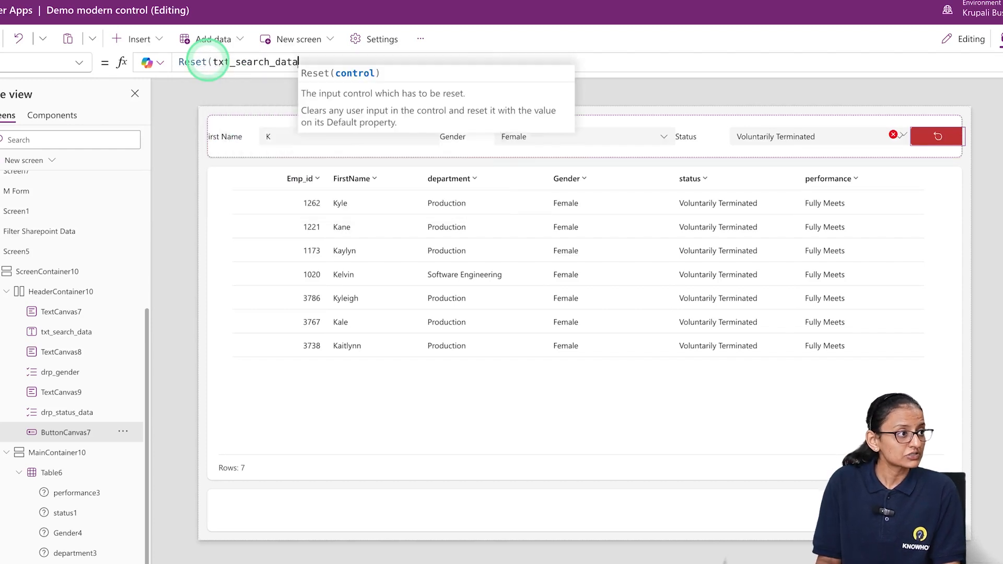
type(")")
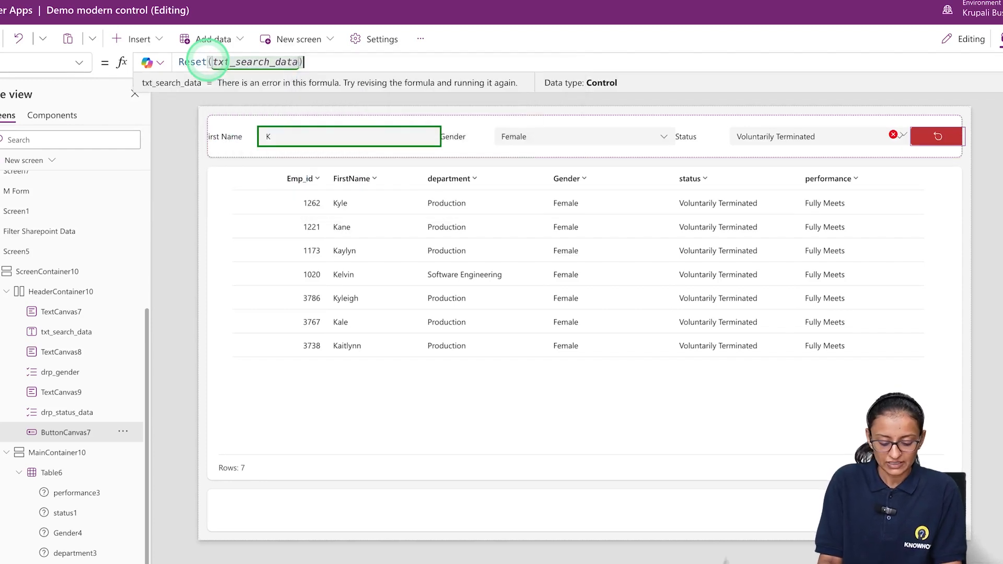
type(";Reset")
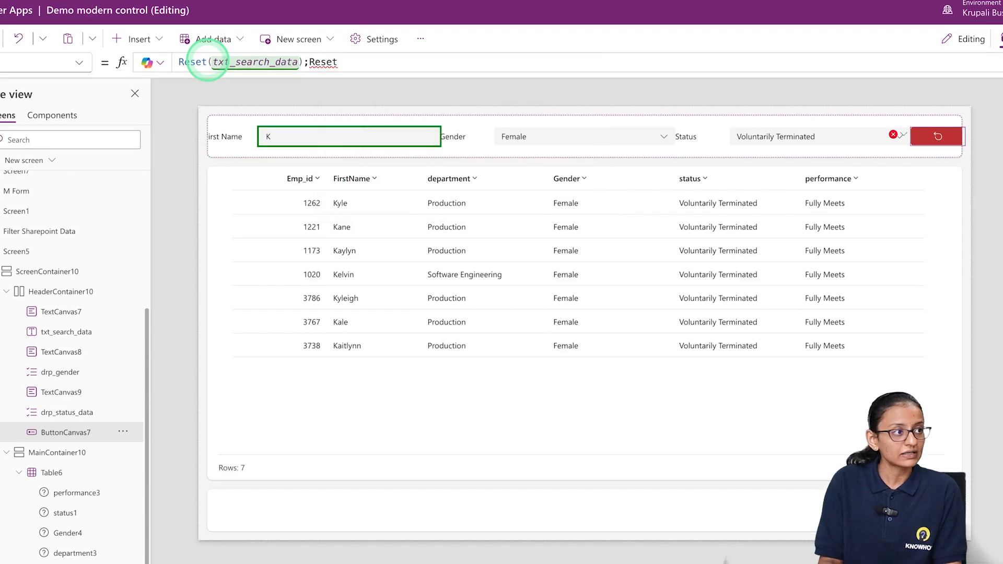
type("(drp")
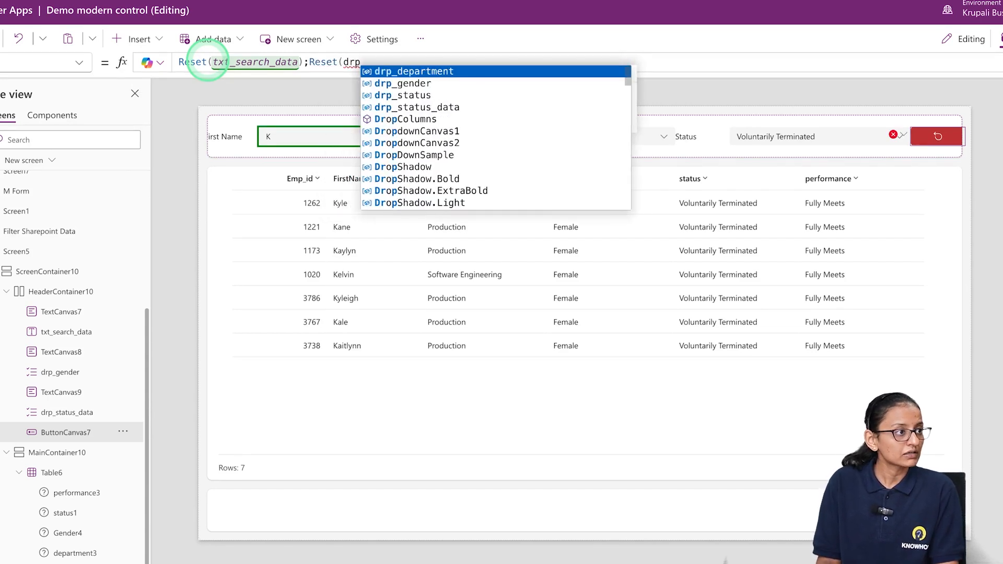
Append ;Reset(drp_gender); to the button's formula so it also clears the gender filter
key("Down")
key("Tab")
type(");")
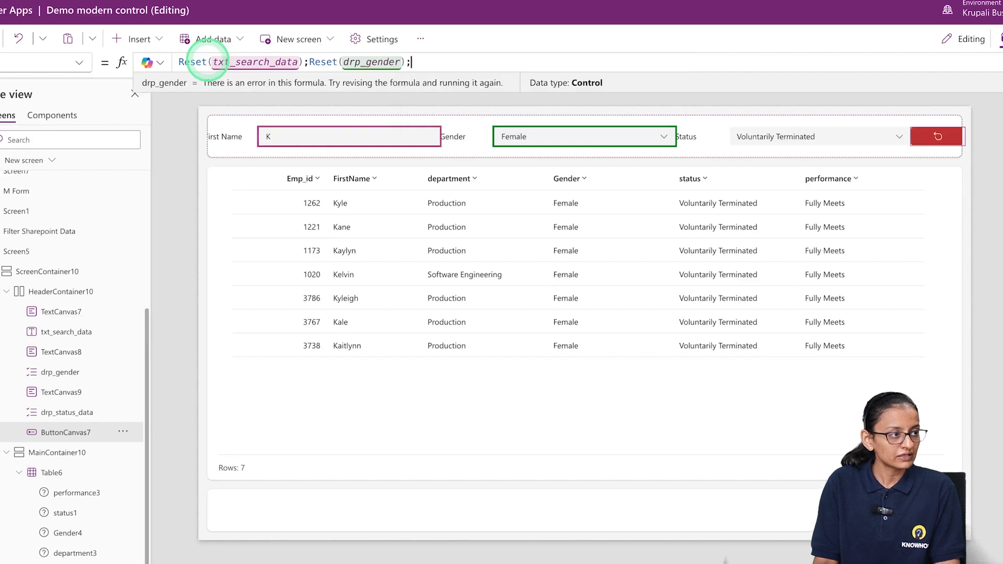
type("rese")
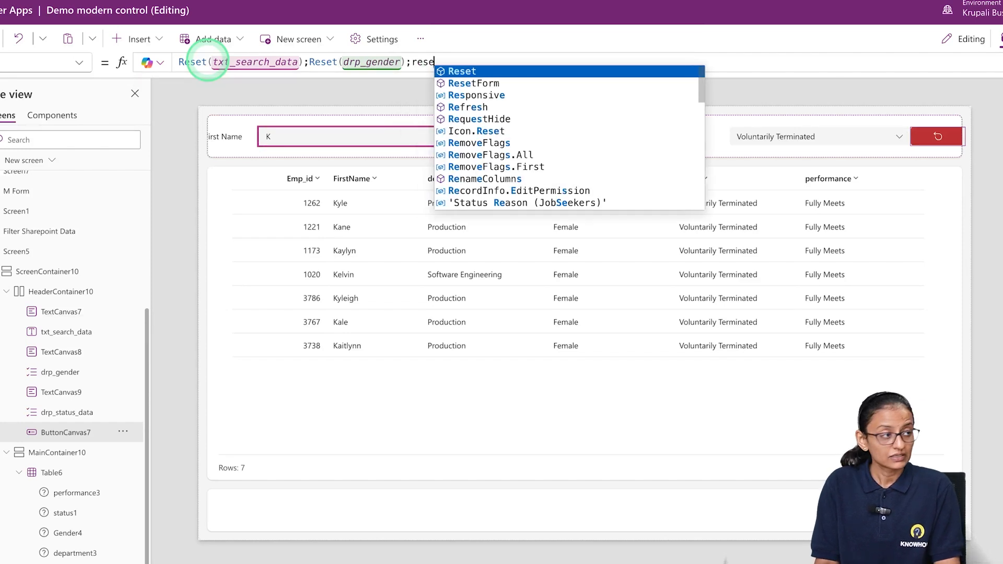
Complete the button's formula with Reset(drp_status_data) for the status filter
key("Tab")
type("drp")
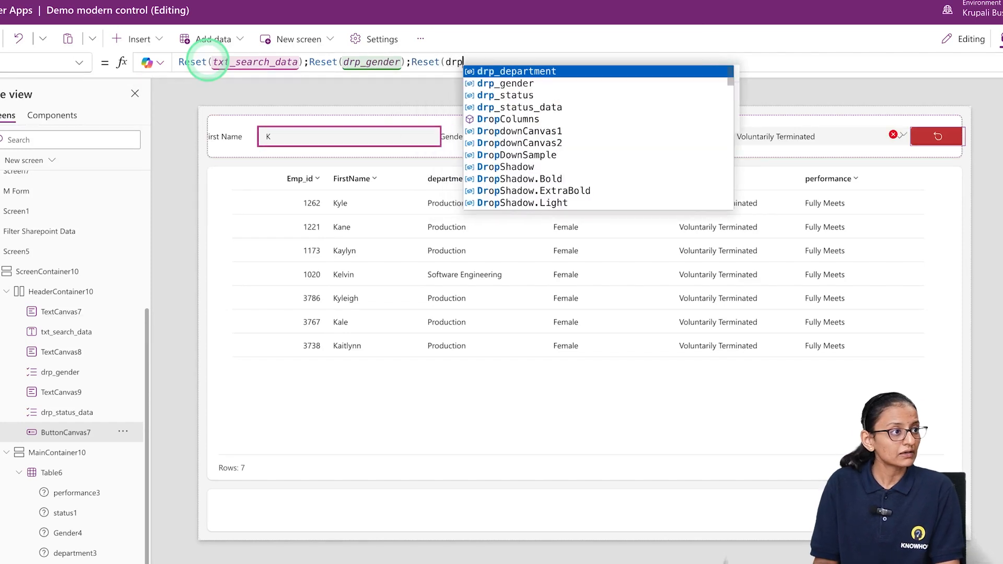
key("Down")
key("Down")
key("Down")
key("Tab")
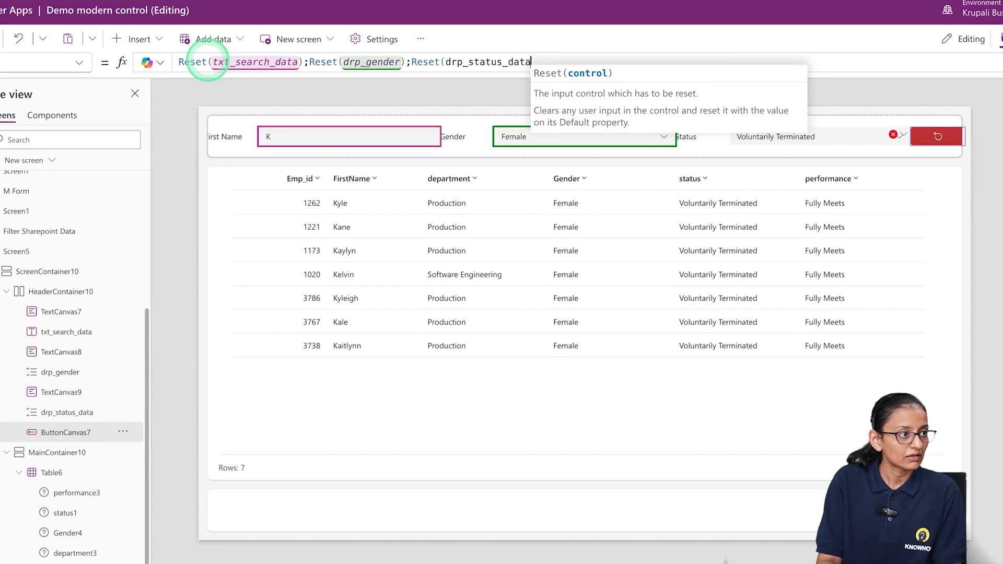
type(")")
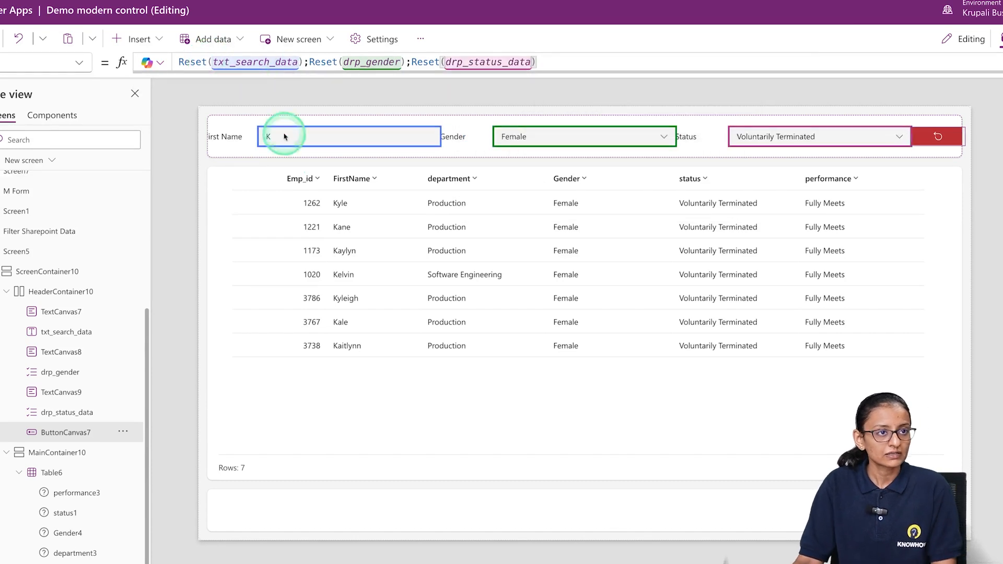
left_click(583, 383)
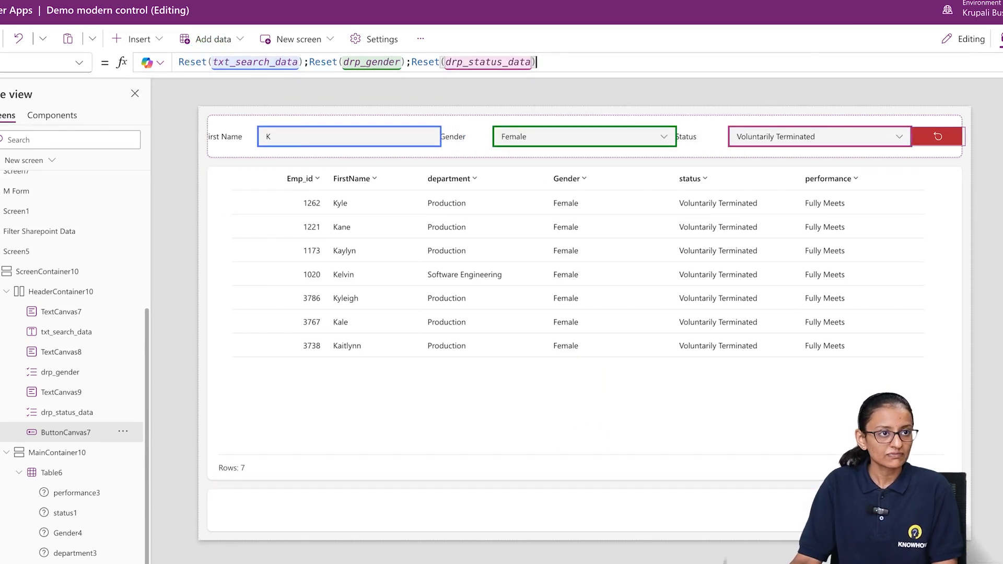
Preview the app, clear all three filters with the reset button and return to editing
key("F5")
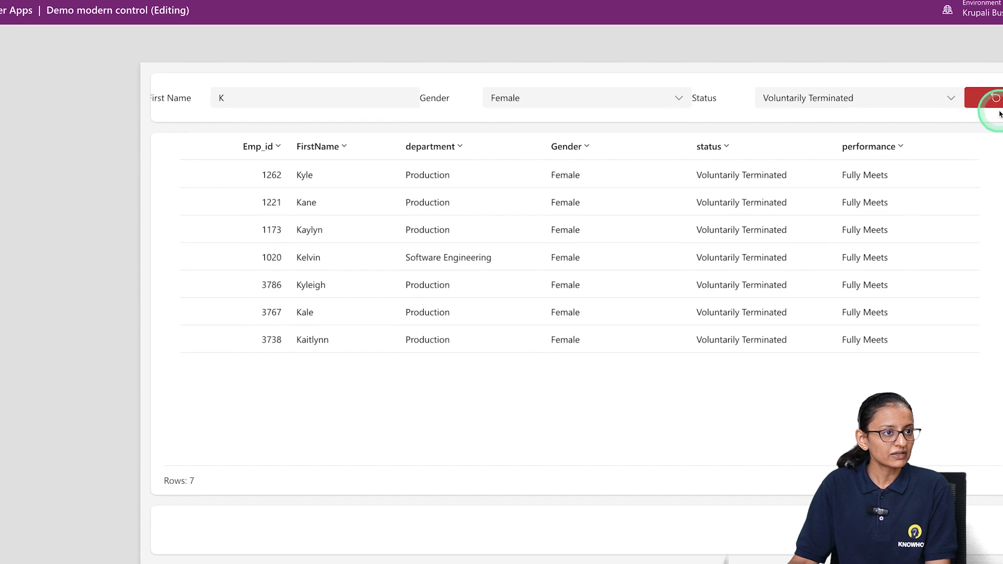
left_click(995, 99)
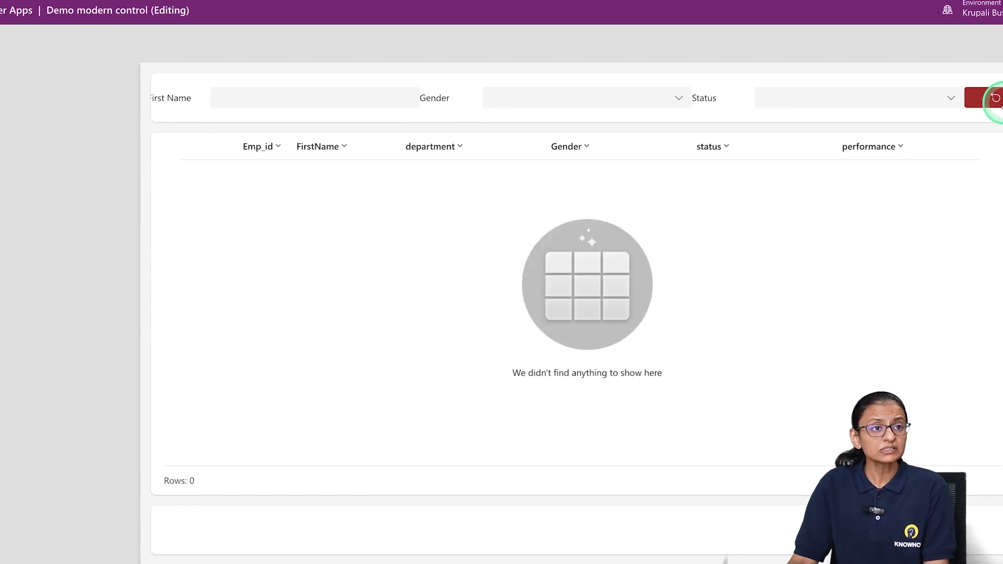
key("Escape")
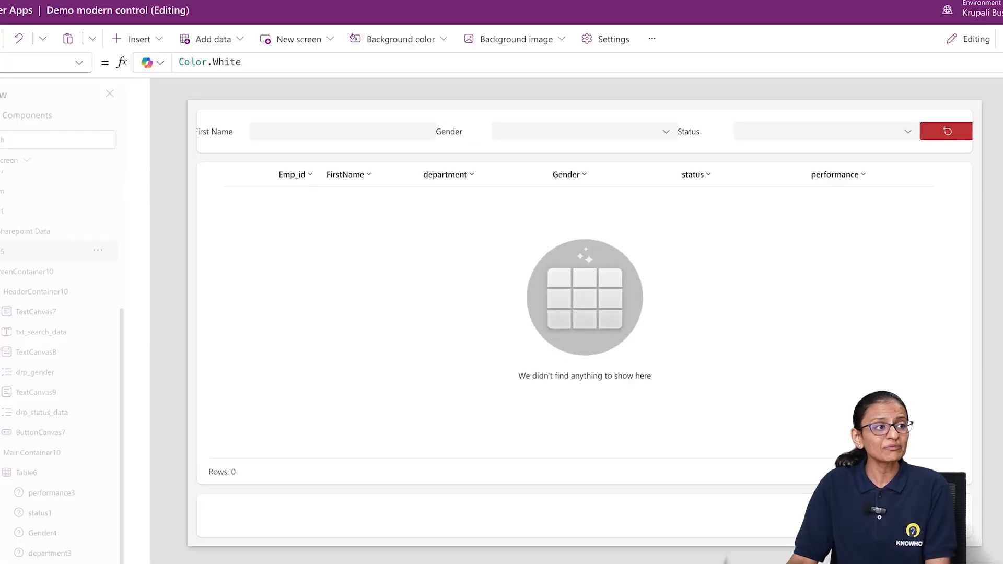
left_click(708, 358)
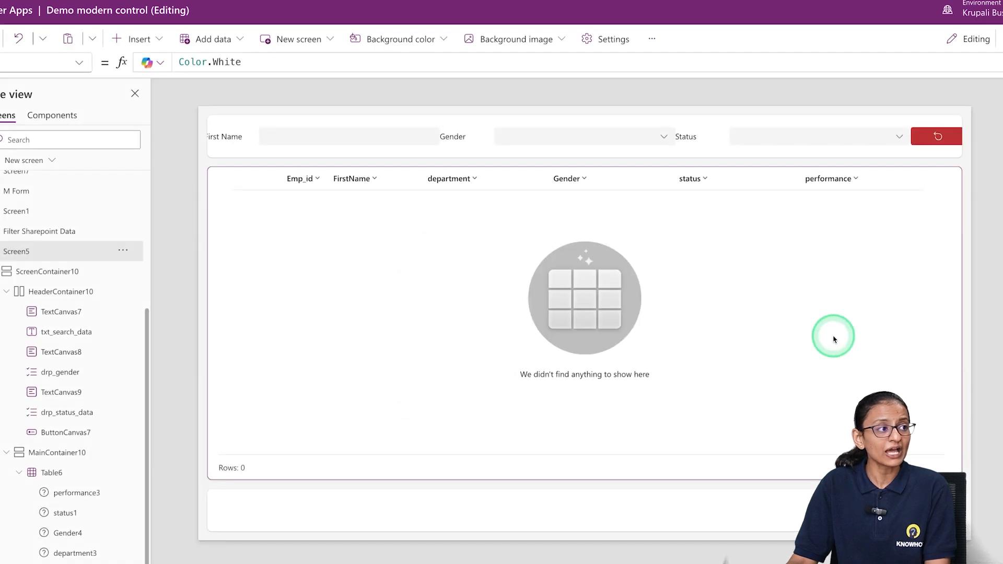
Open the employee table's data formula for editing and insert three blank lines above the Filter call
left_click(501, 251)
left_click(615, 357)
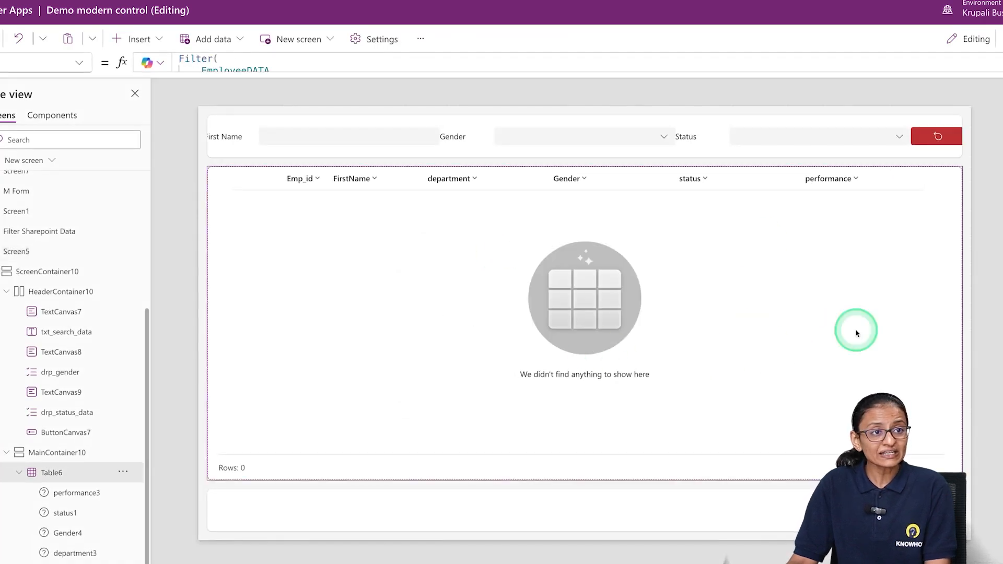
left_click(1001, 62)
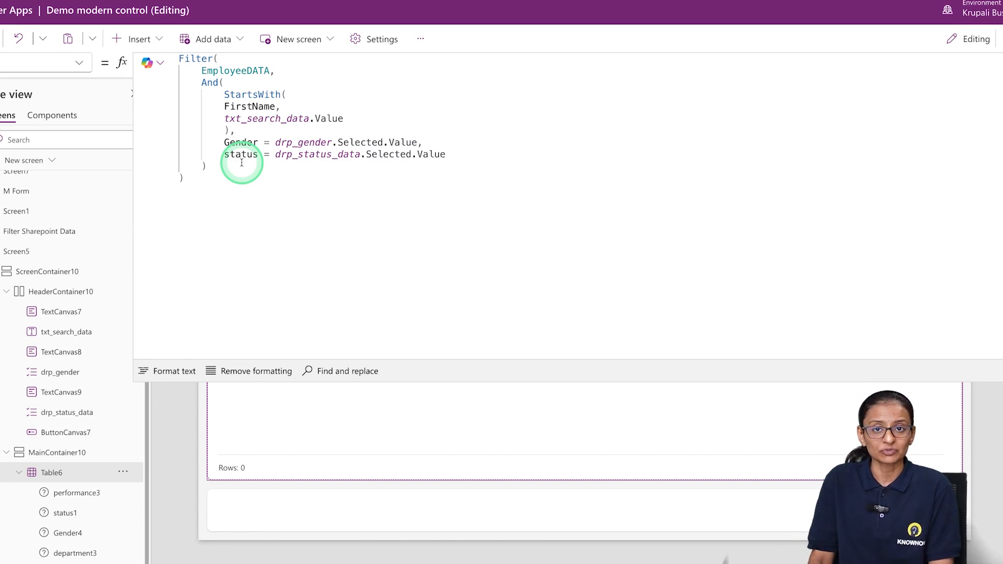
left_click_drag(227, 179, 178, 28)
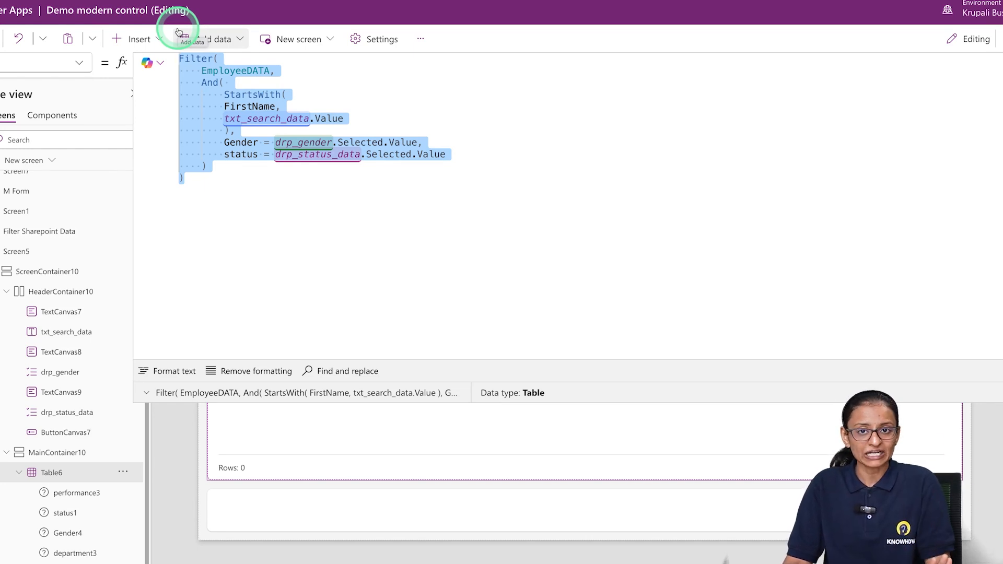
left_click(175, 58)
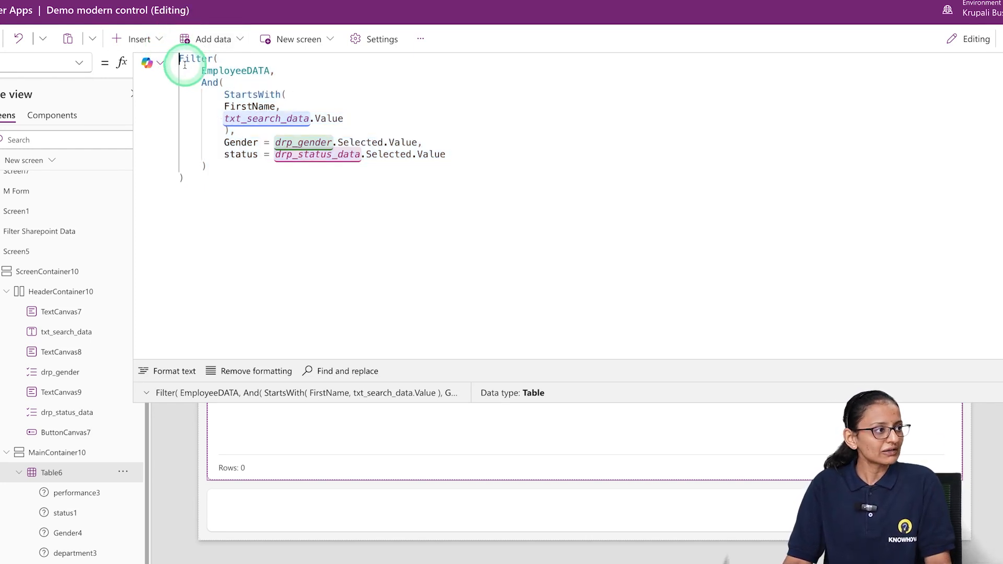
key("Return")
key("Return")
key("Return")
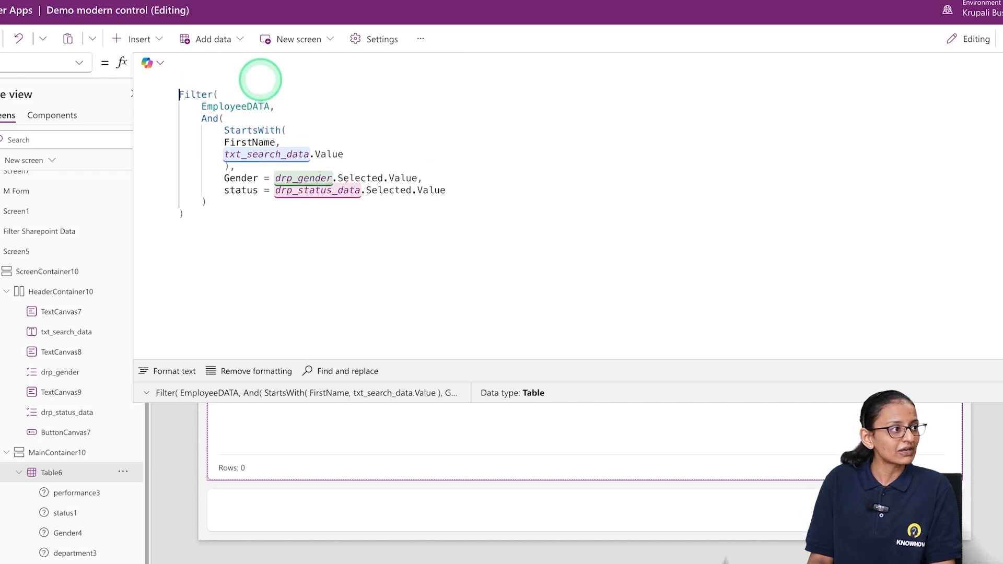
key("Down")
key("Down")
key("Up")
key("Up")
key("Up")
key("Up")
key("Up")
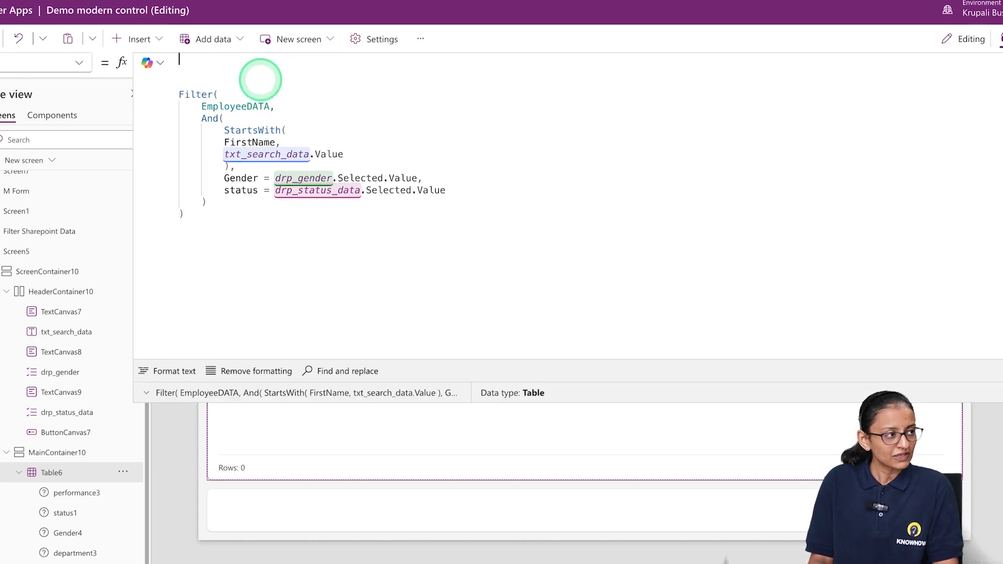
Start a conditional on the first line of the table's formula with If(Or(
type("If(")
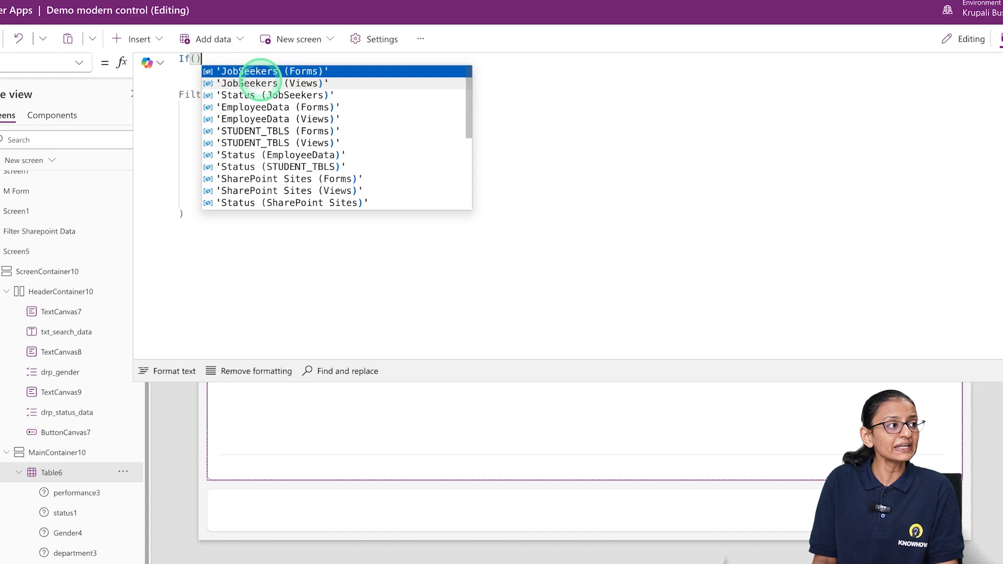
key("Left")
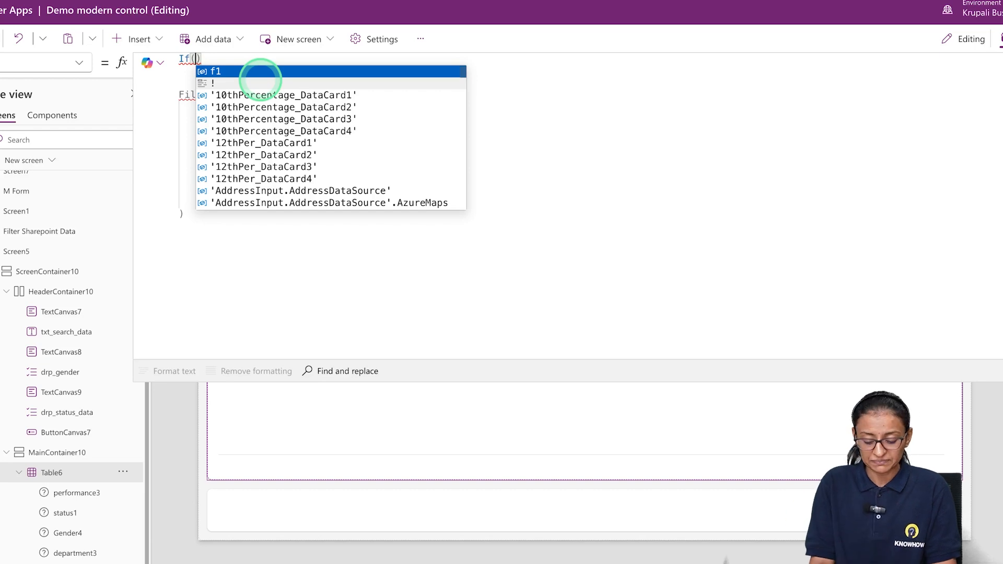
type("a")
key("BackSpace")
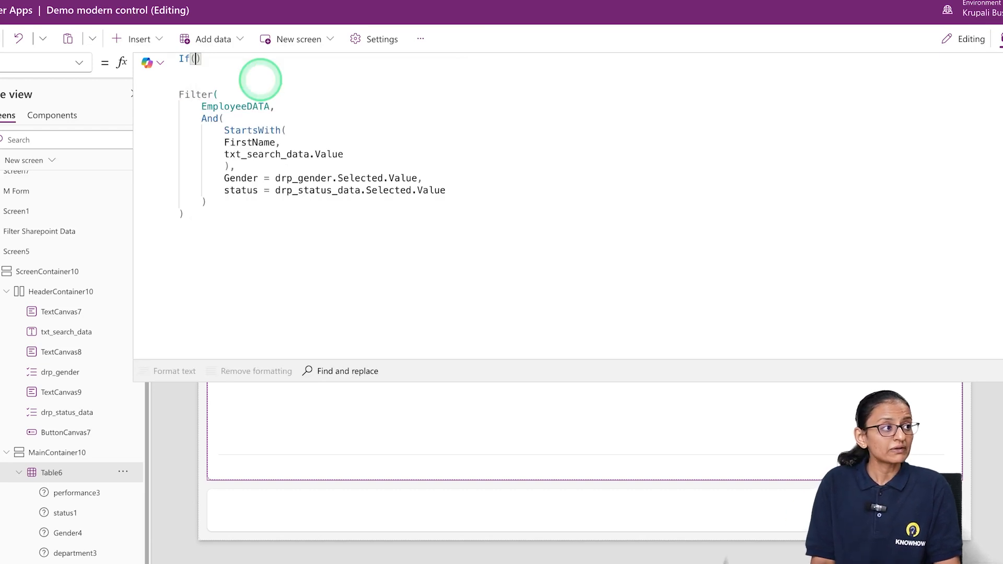
type("Or")
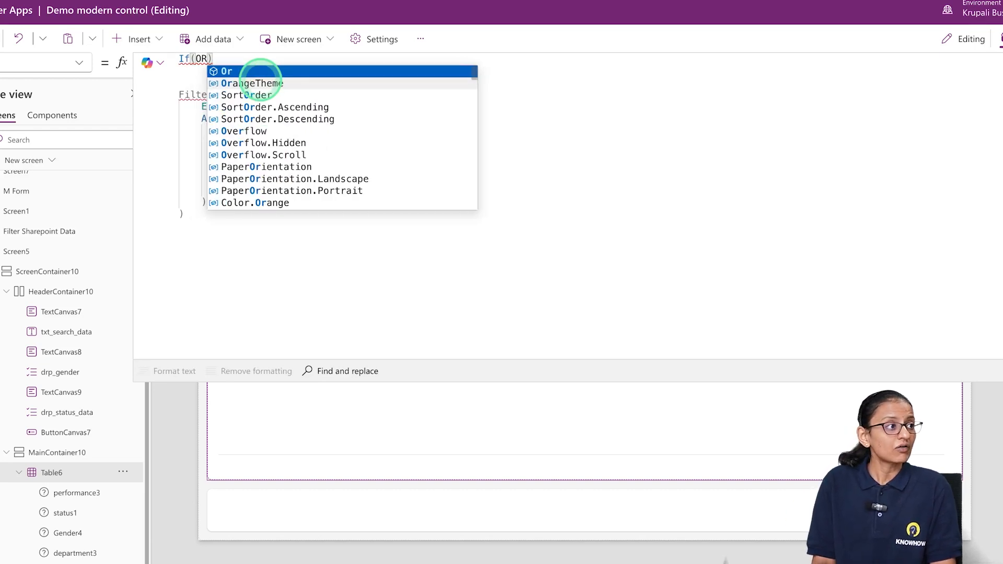
type("(")
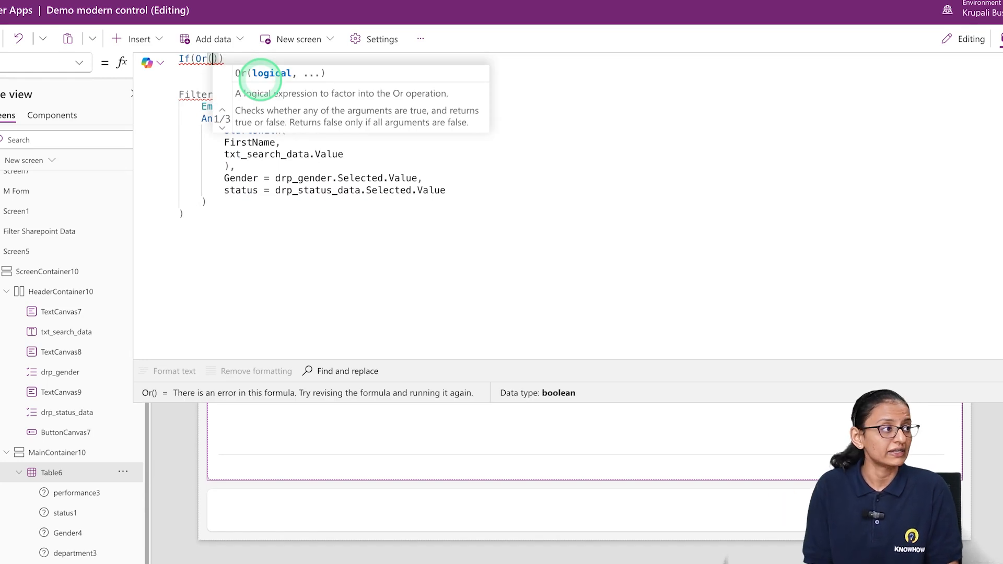
type("drp")
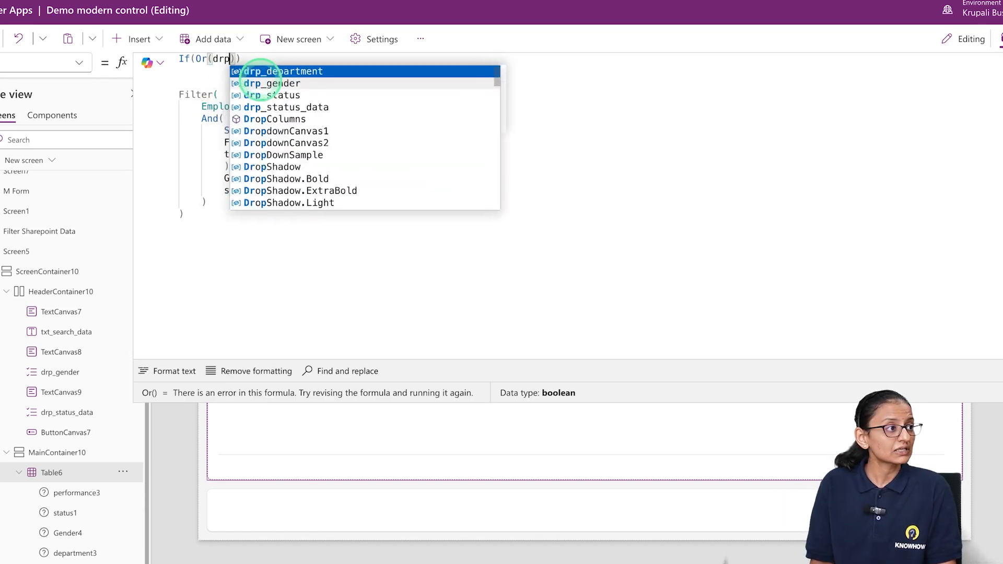
Enter drp_gender.Selected = Blank() as the first condition inside the Or function
left_click(260, 83)
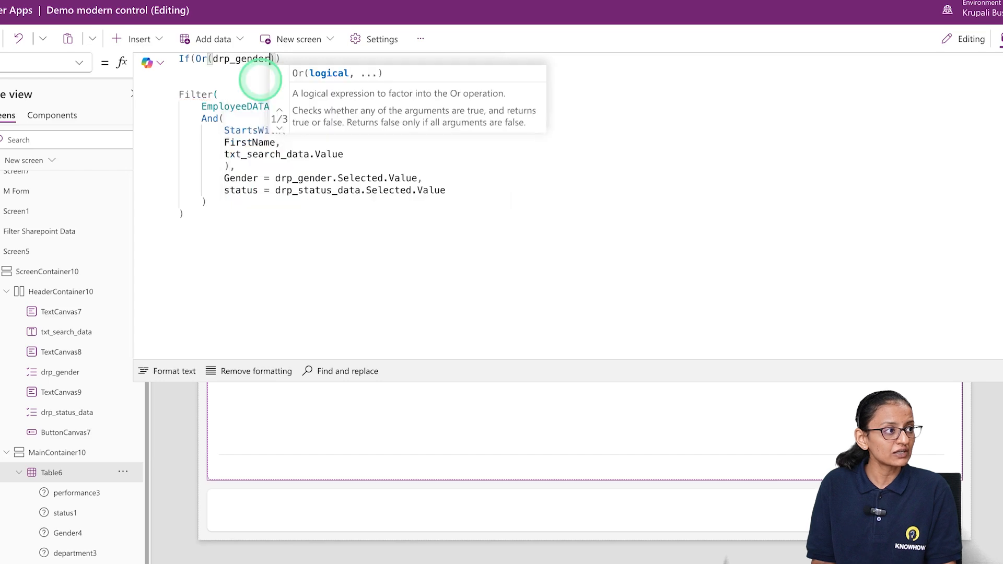
type(".Selected =")
type(" Blank")
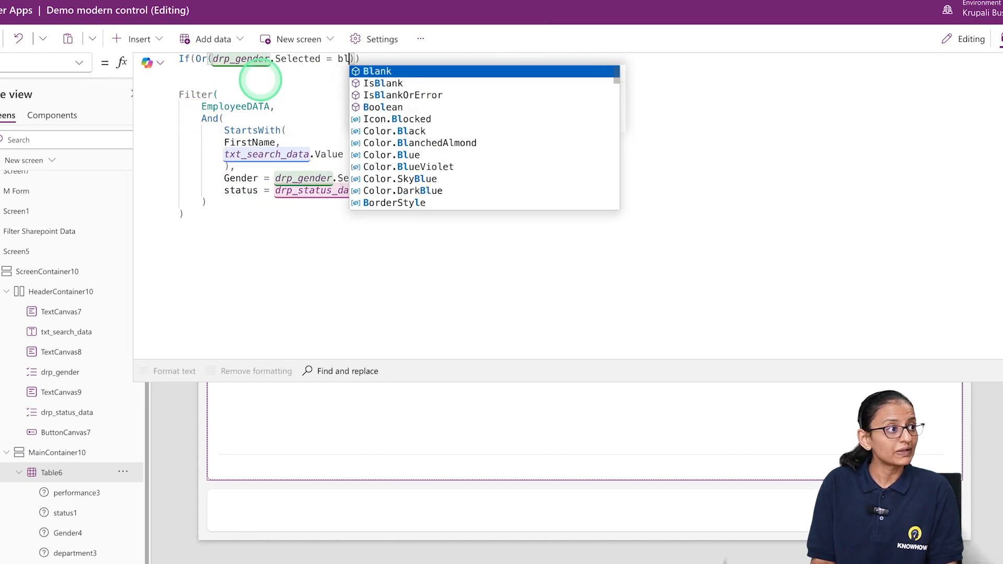
type("()")
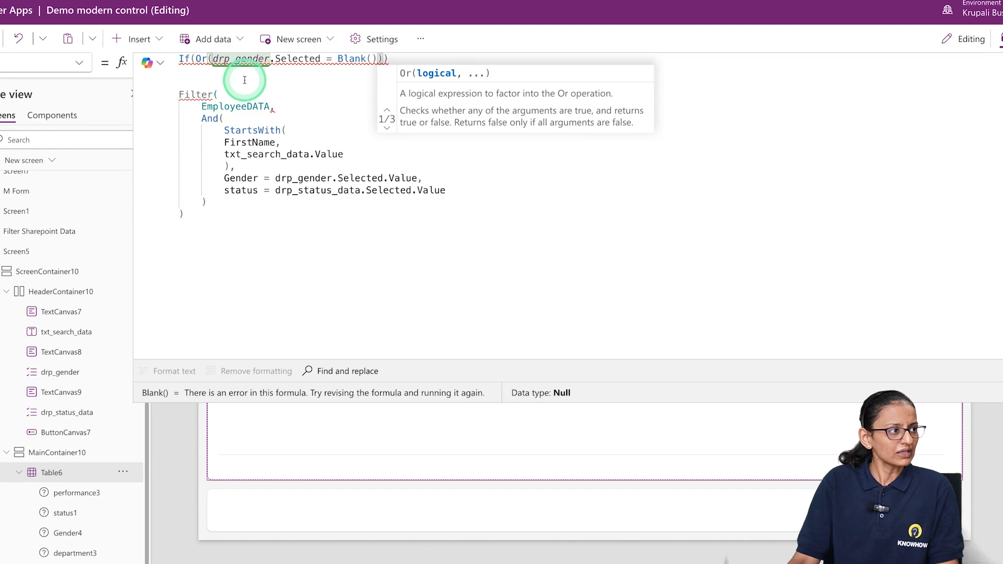
Add EmployeeDATA as the If's true result, followed by a comma so the existing Filter becomes the else value
key("Right")
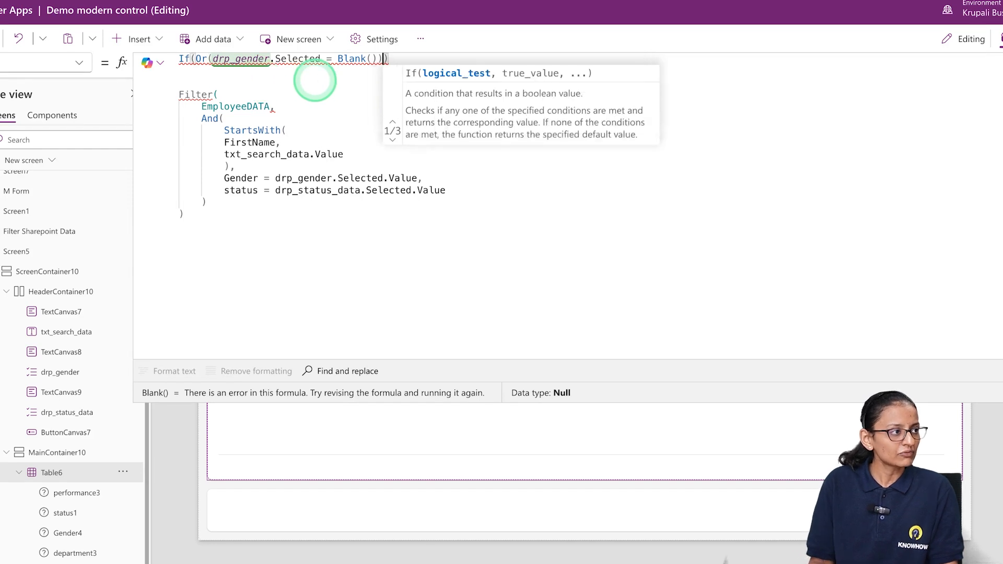
key("Left")
key("Right")
type(",EmployeeData")
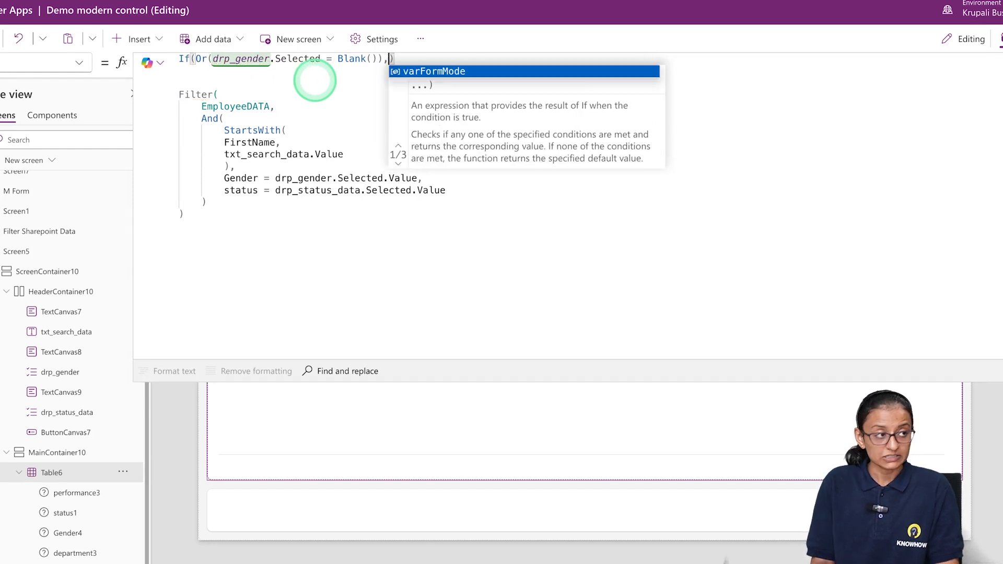
key("BackSpace")
key("BackSpace")
key("BackSpace")
key("BackSpace")
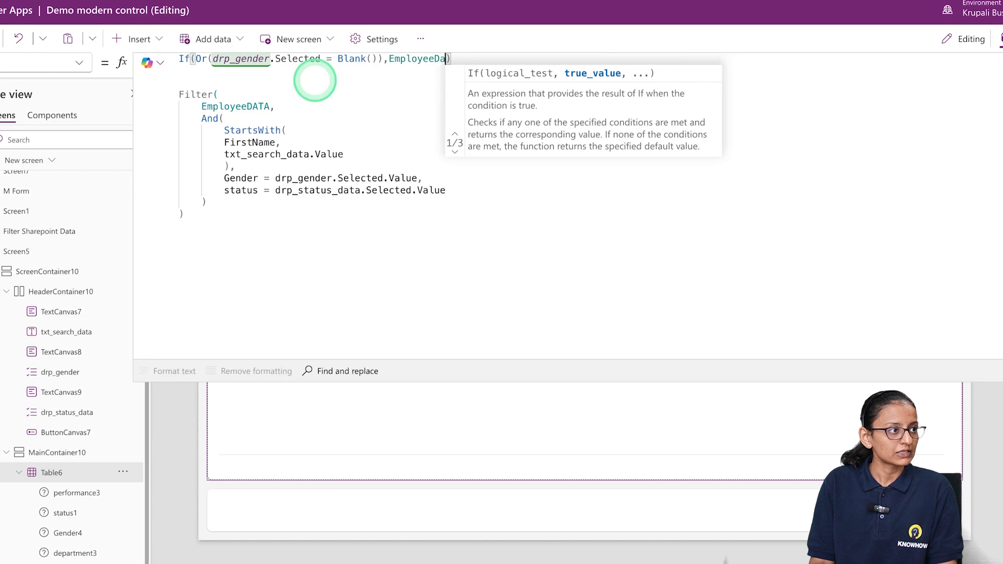
type("DATA")
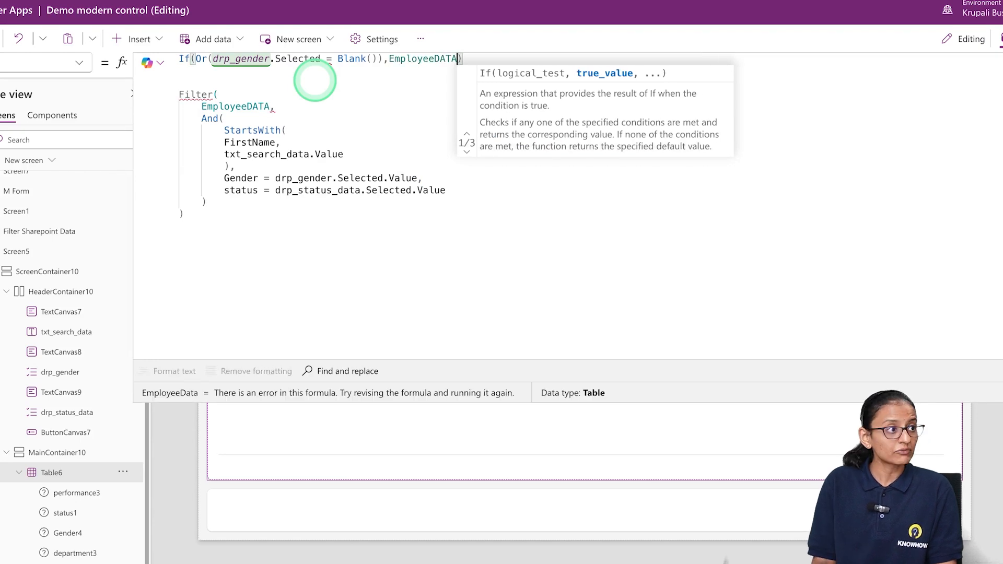
key("Delete")
type(",")
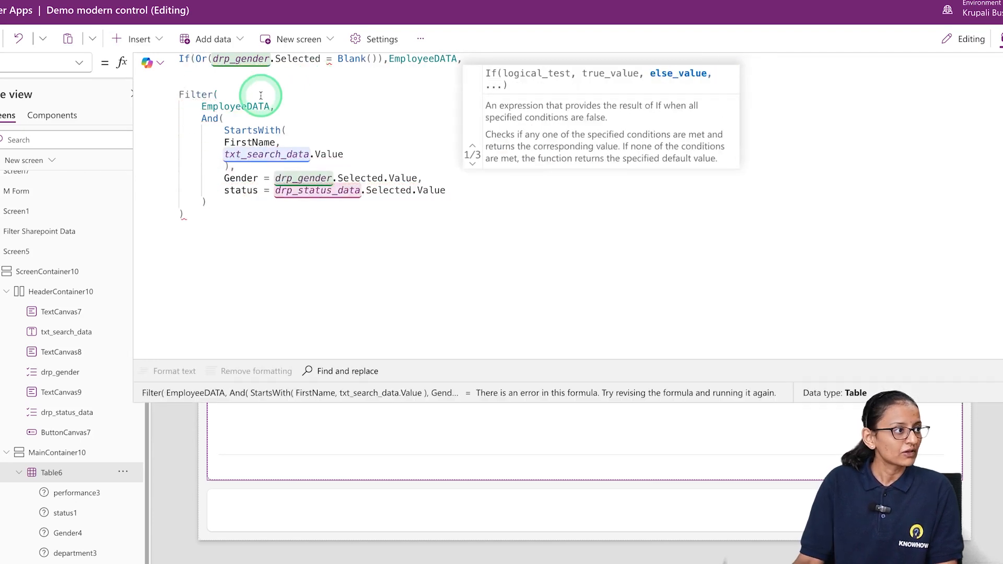
Close the If function with a parenthesis on a new line below the Filter block
left_click(203, 230)
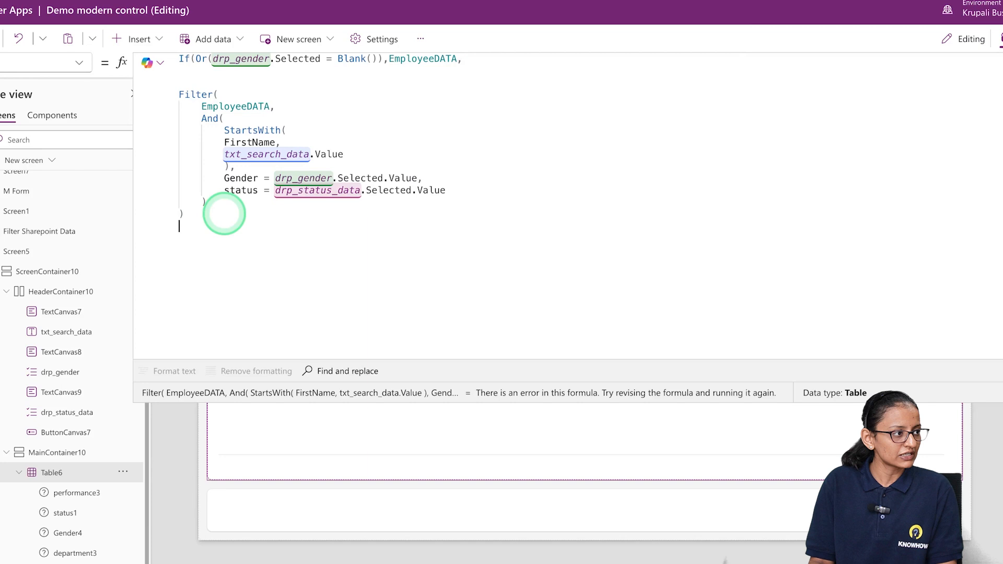
key("Return")
type(")")
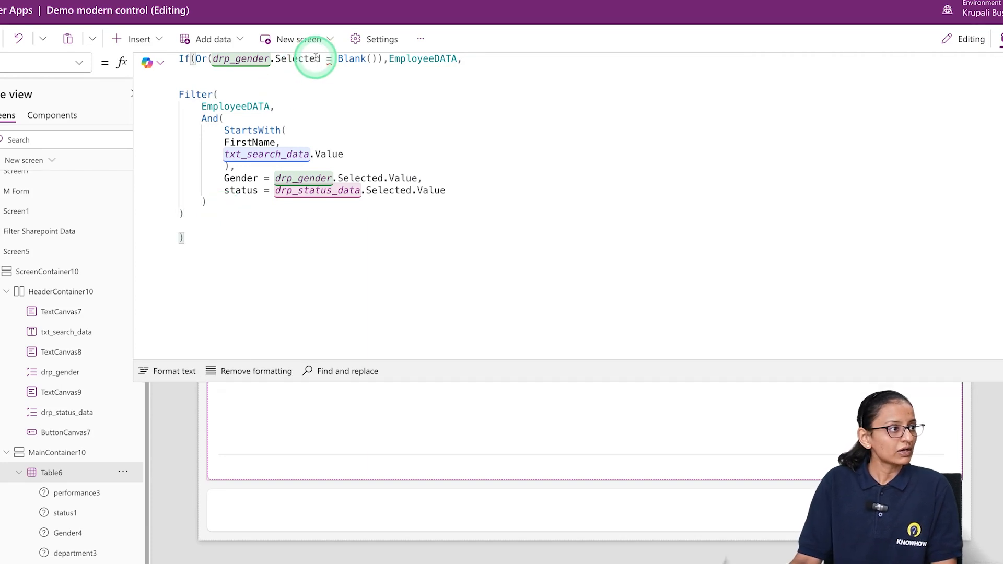
Add drp_status_data.Selected = Blank() as the second condition of the Or function
left_click(378, 59)
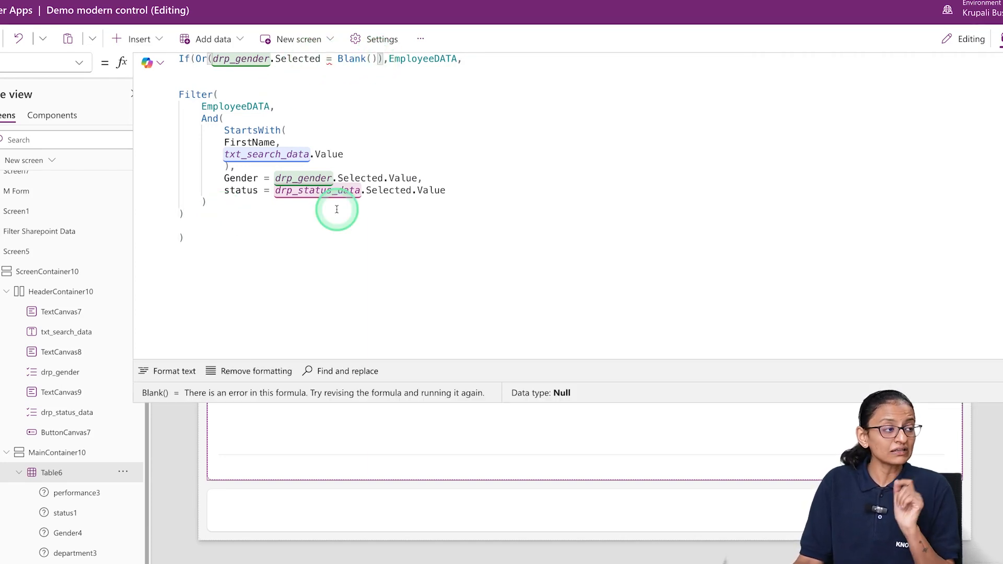
type(",")
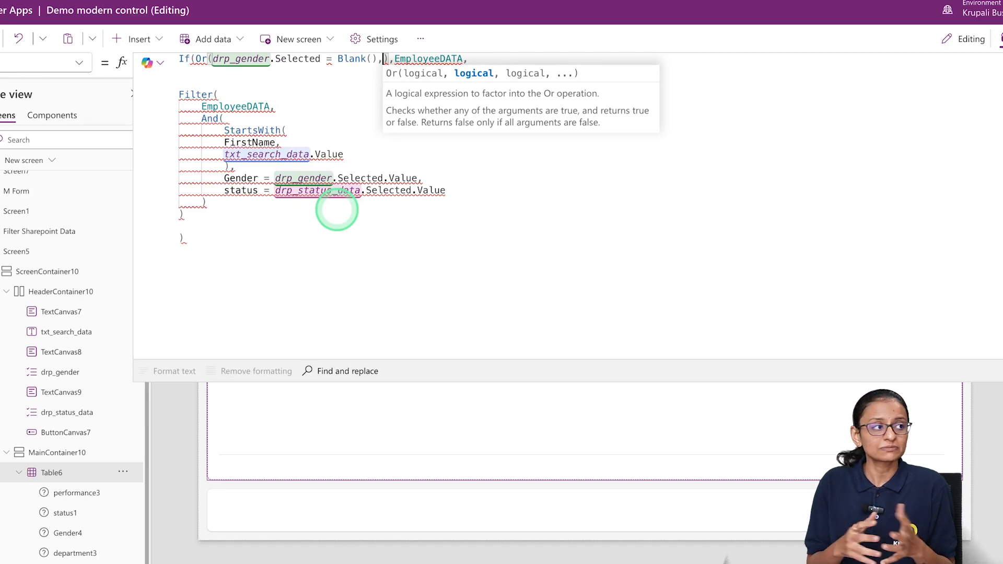
type("drp")
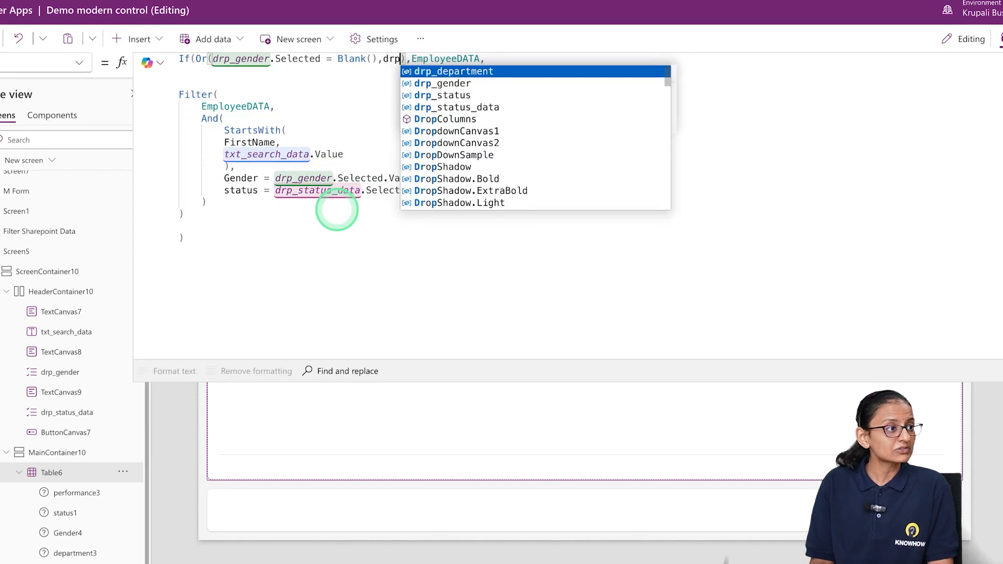
key("Down")
key("Down")
key("Down")
key("Tab")
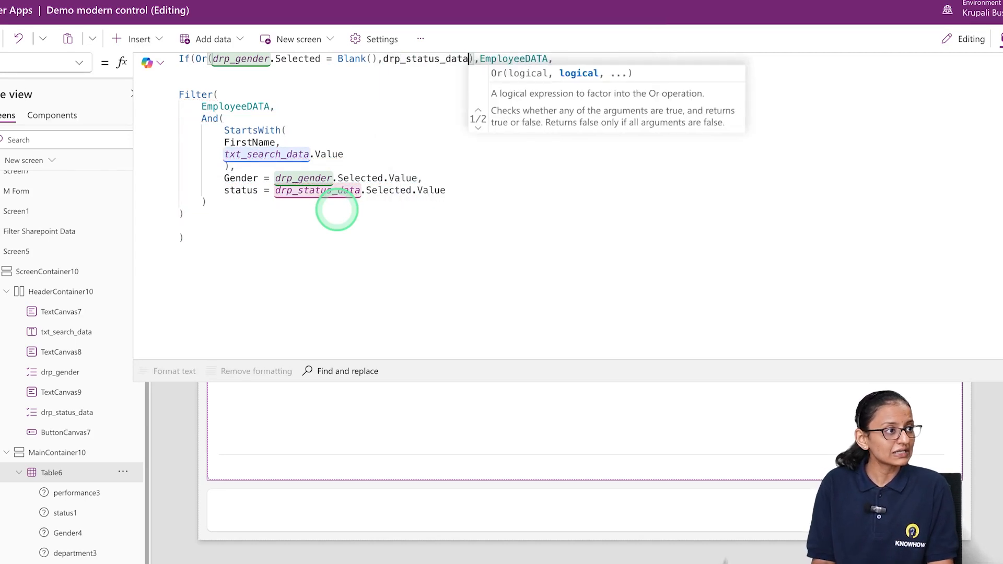
type(".se")
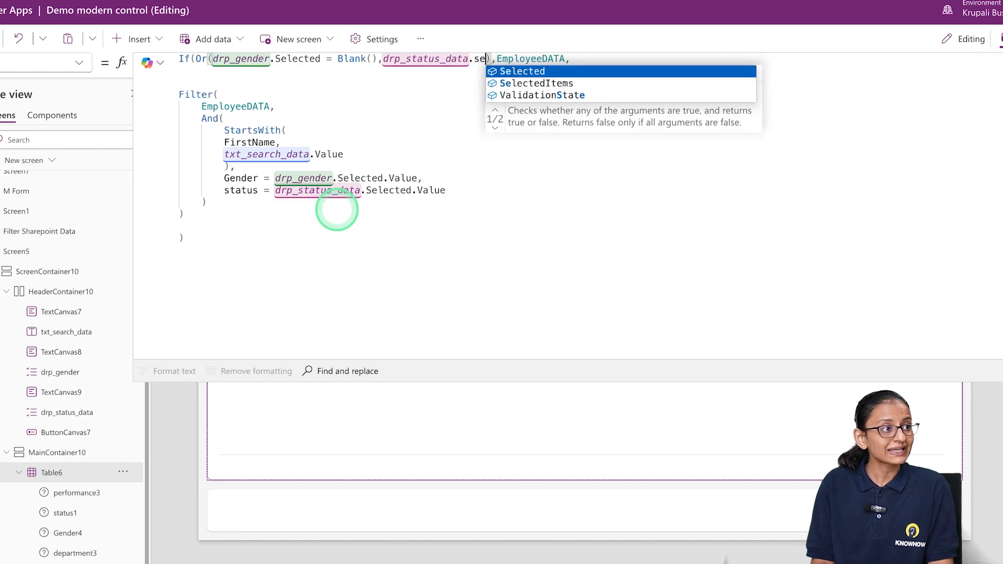
key("Tab")
type("=")
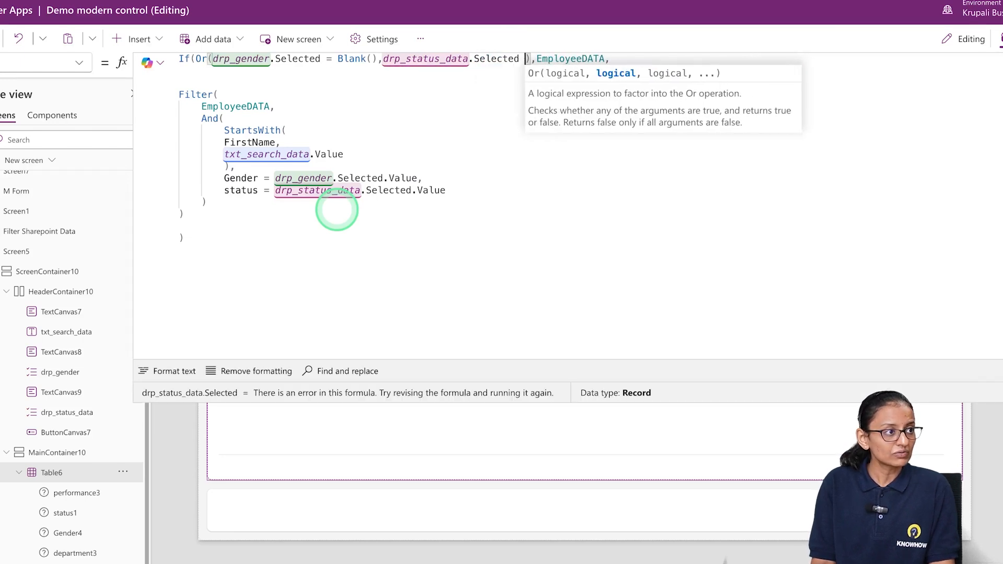
type(" Blank()")
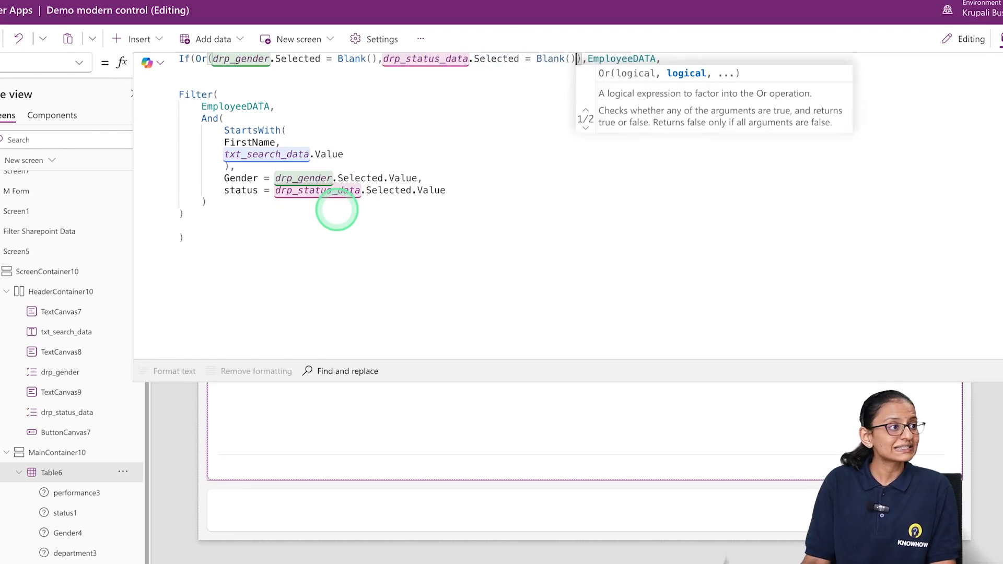
Append .Value after Selected in both the gender and status conditions of the Or function
left_click(328, 58)
key("BackSpace")
type(".v")
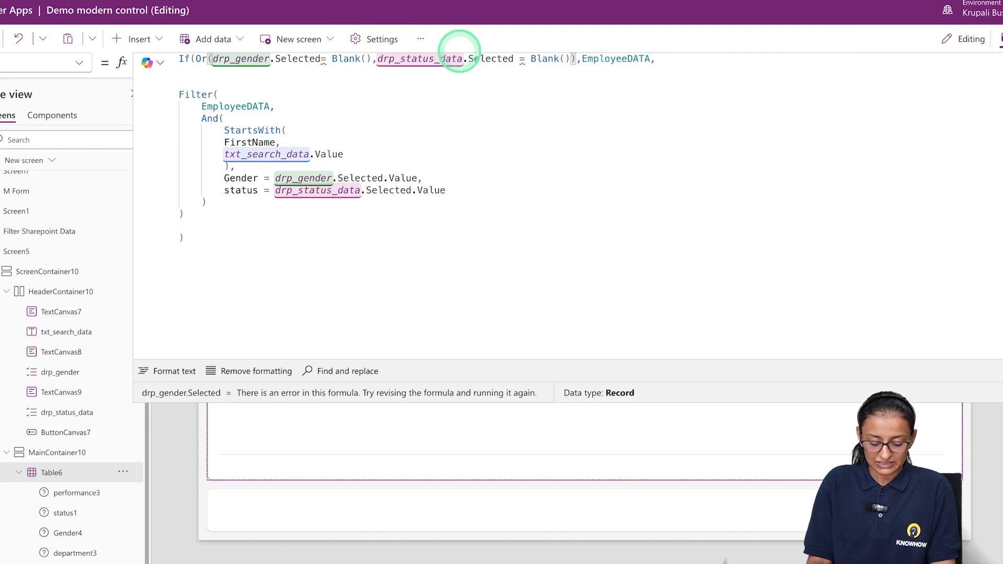
key("Tab")
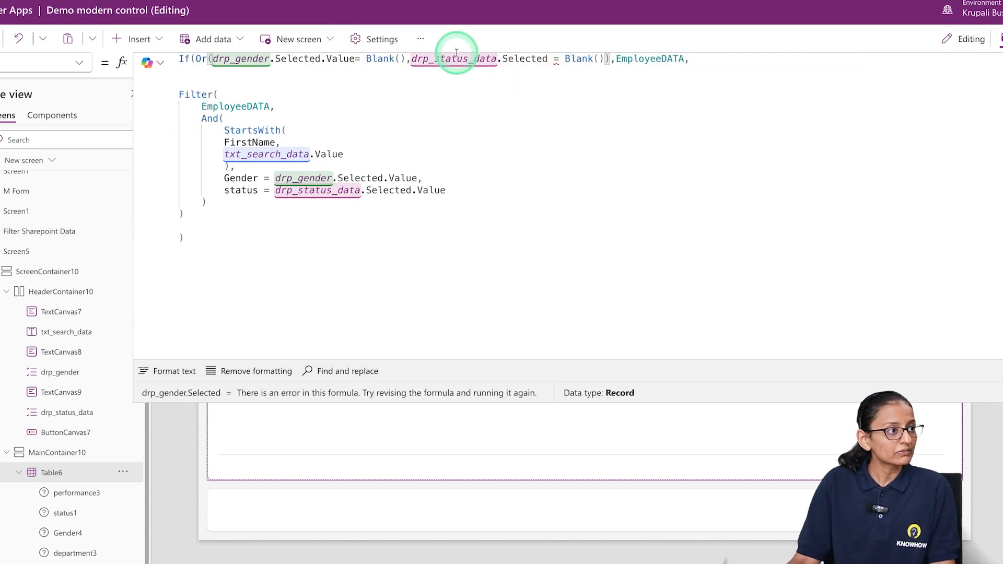
left_click(549, 59)
type(".")
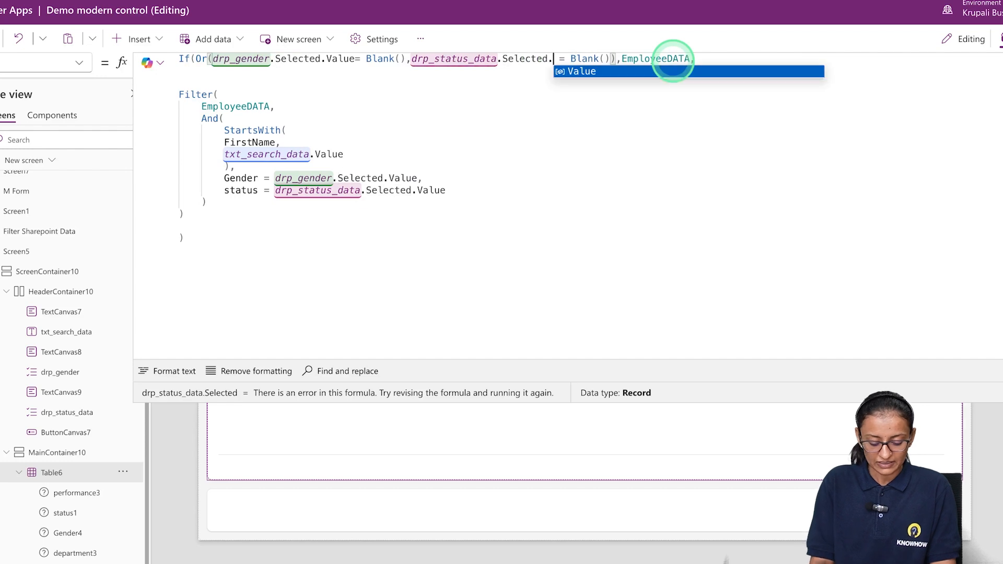
type("va")
key("Tab")
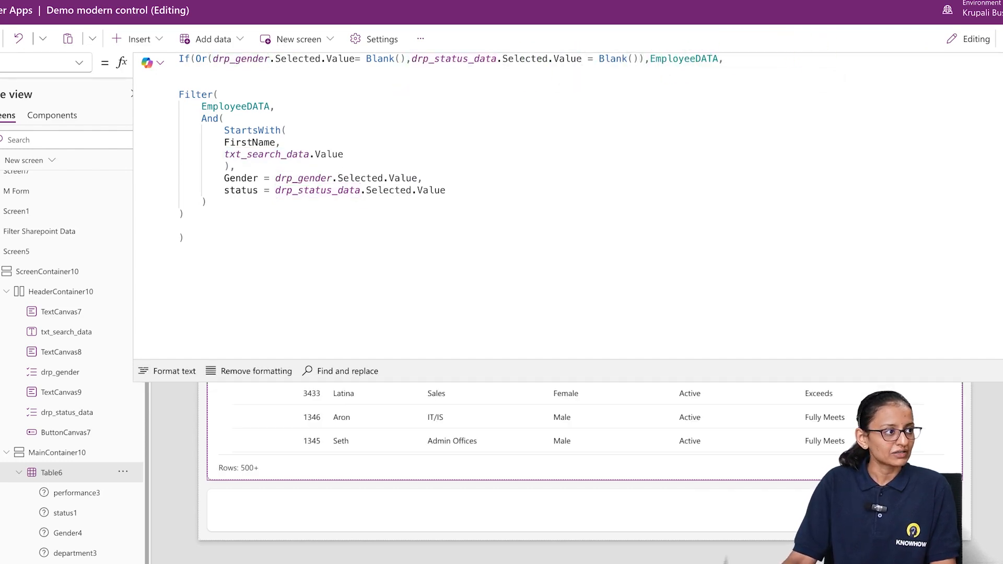
Preview the app, reset the filters, and check the records for gender Female and status Voluntarily Terminated
key("F5")
left_click(995, 98)
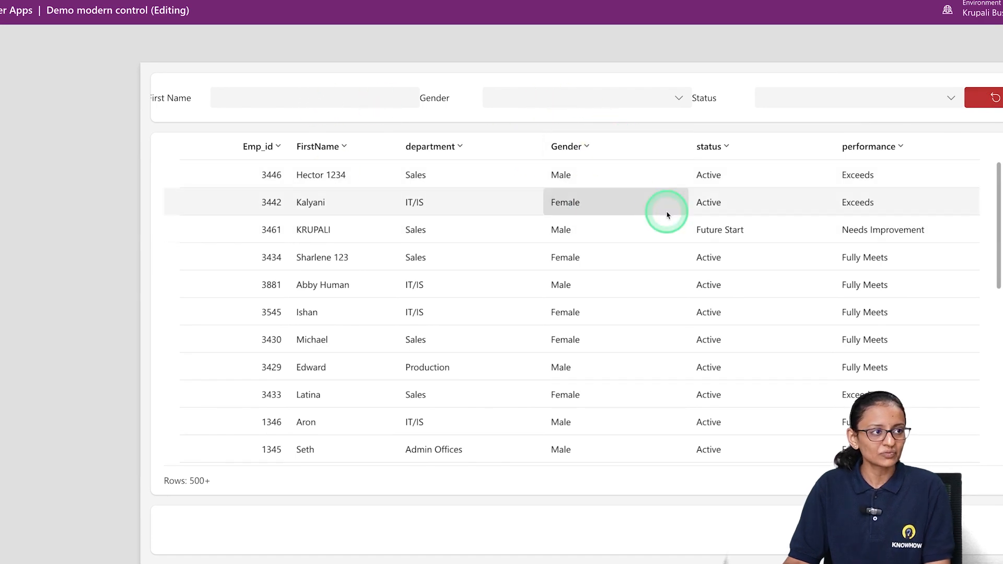
left_click(675, 99)
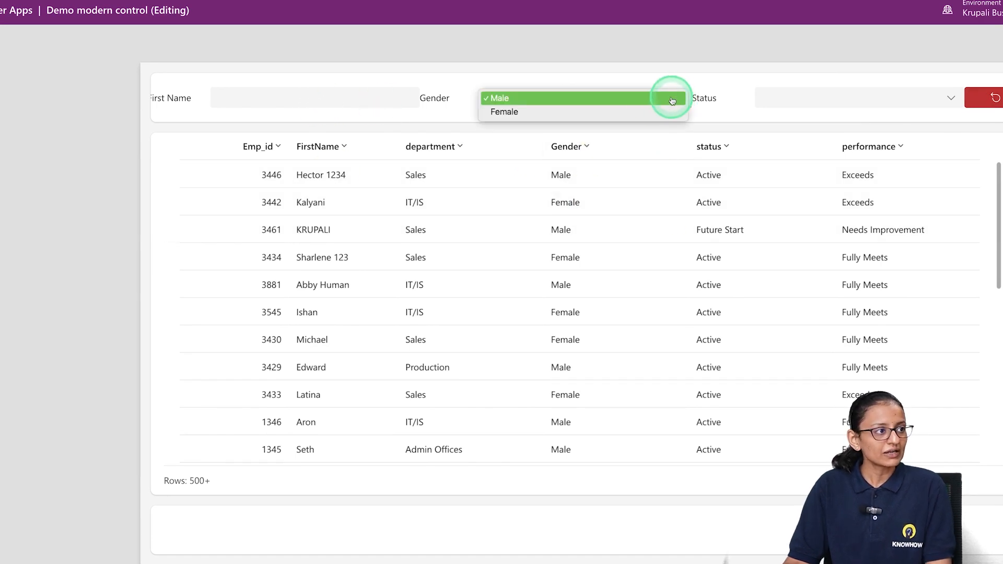
left_click(631, 111)
left_click(831, 99)
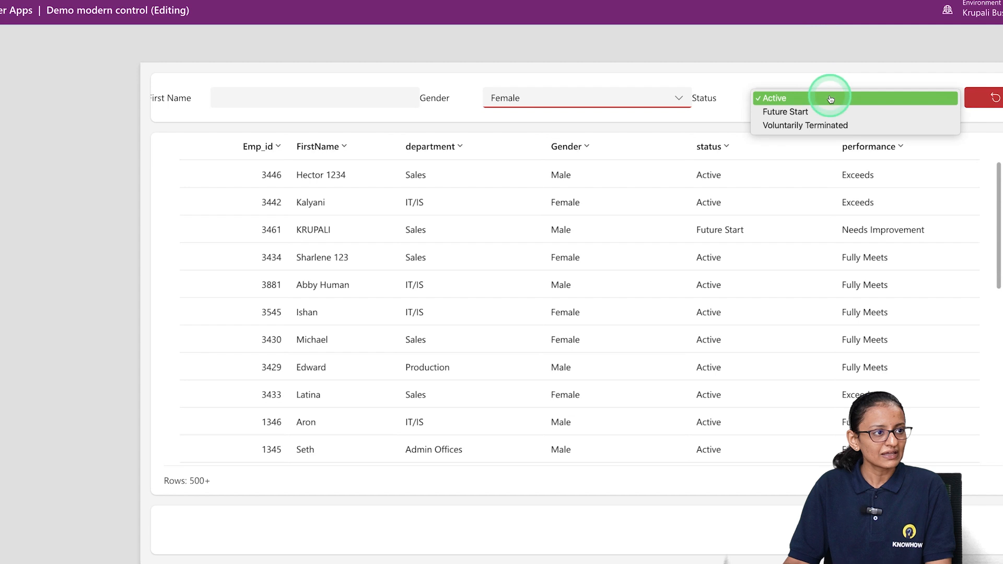
left_click(828, 126)
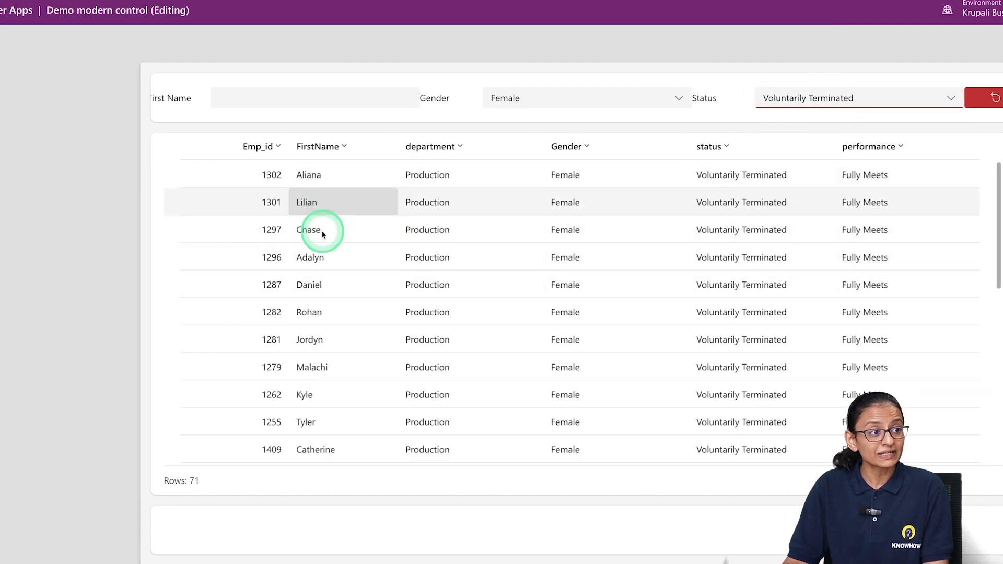
scroll(526, 249, "down", 5)
scroll(555, 248, "up", 5)
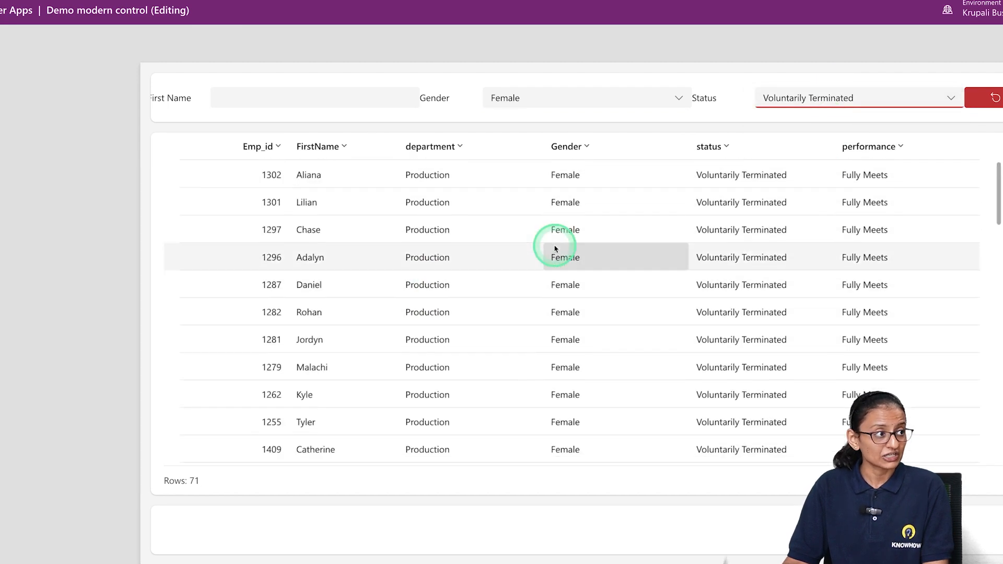
Test the first name search with "s", reset all filters and exit the preview
left_click(299, 97)
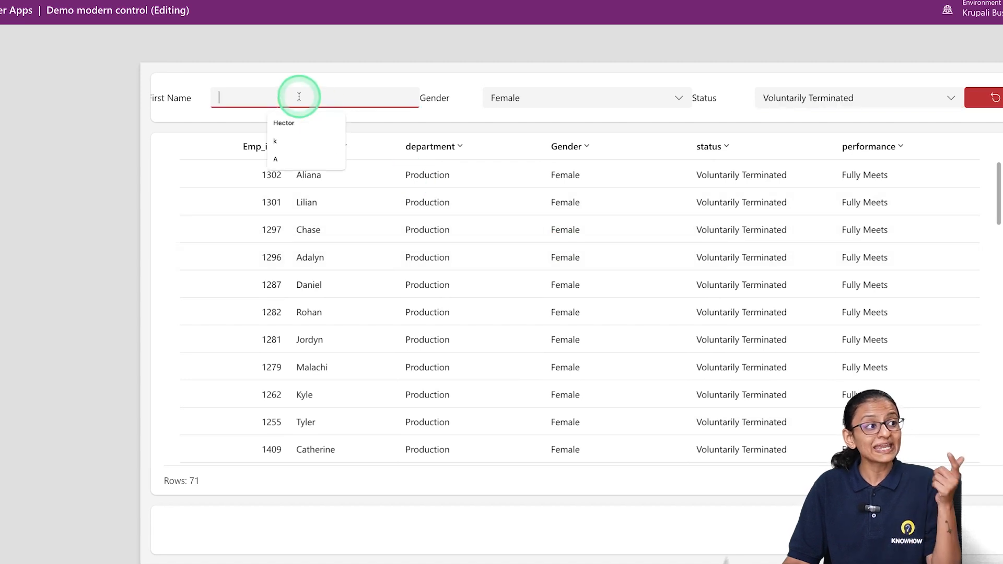
type("S")
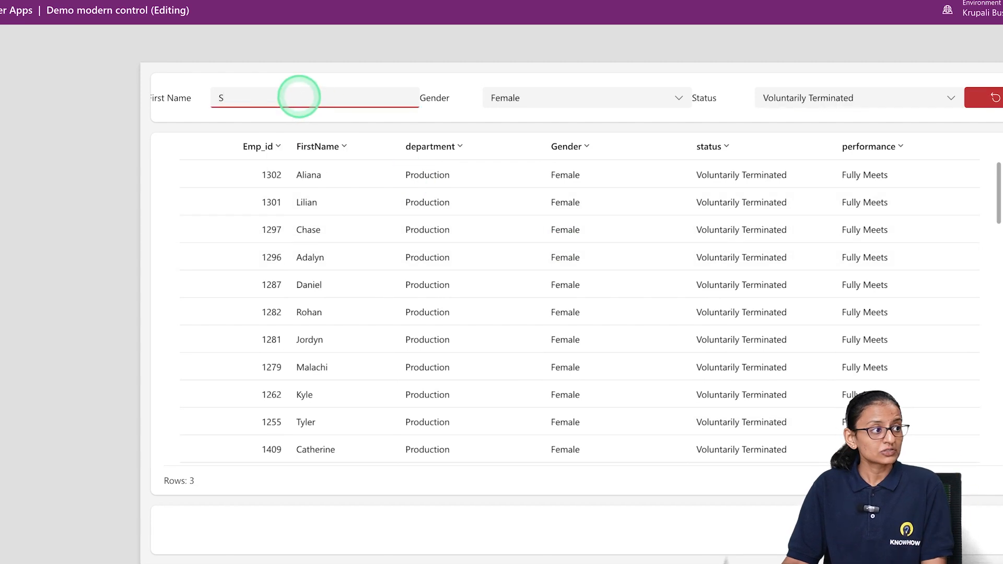
key("BackSpace")
type("s")
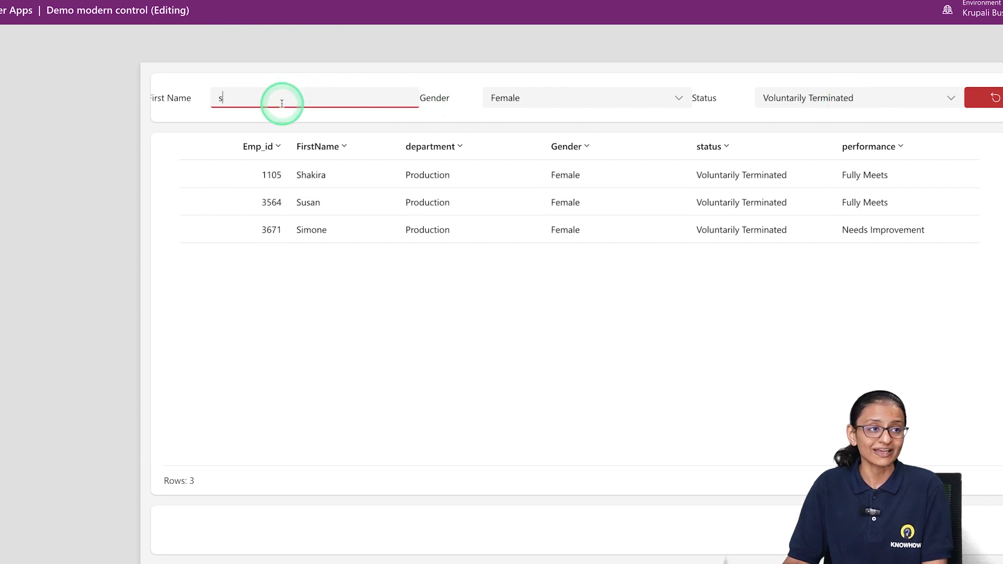
left_click(991, 99)
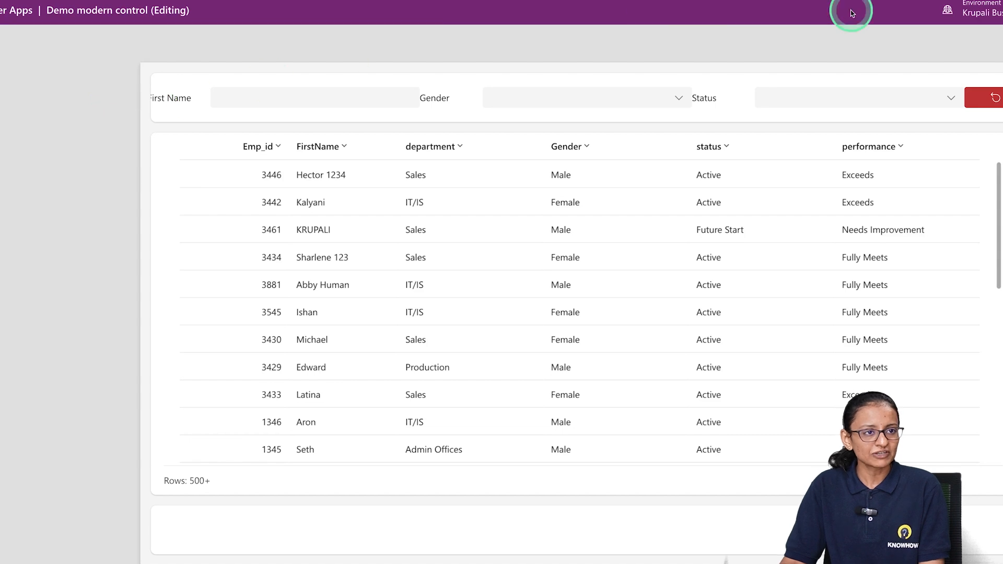
key("Escape")
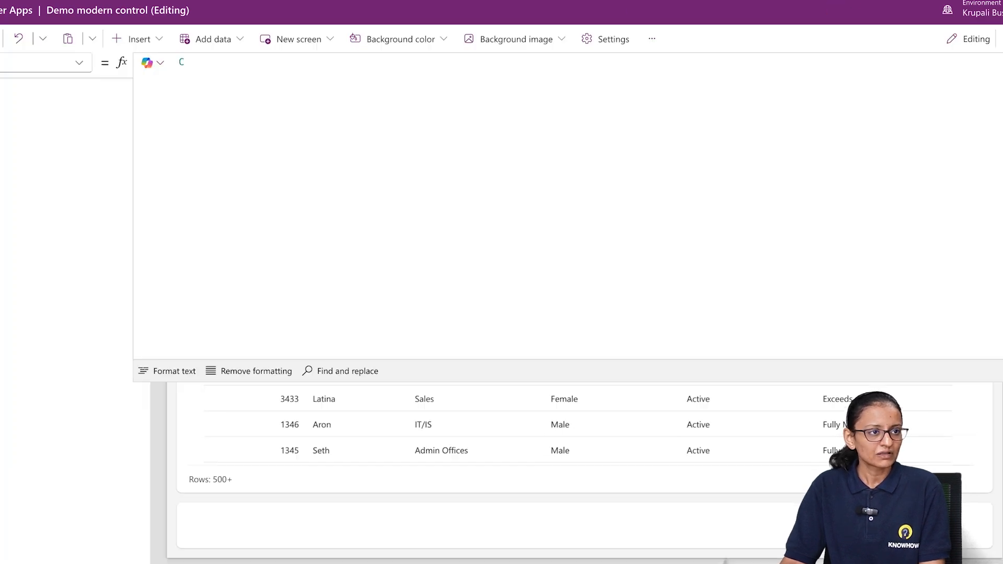
Set the reset button's width to 30 and check the screen in preview
left_click(719, 137)
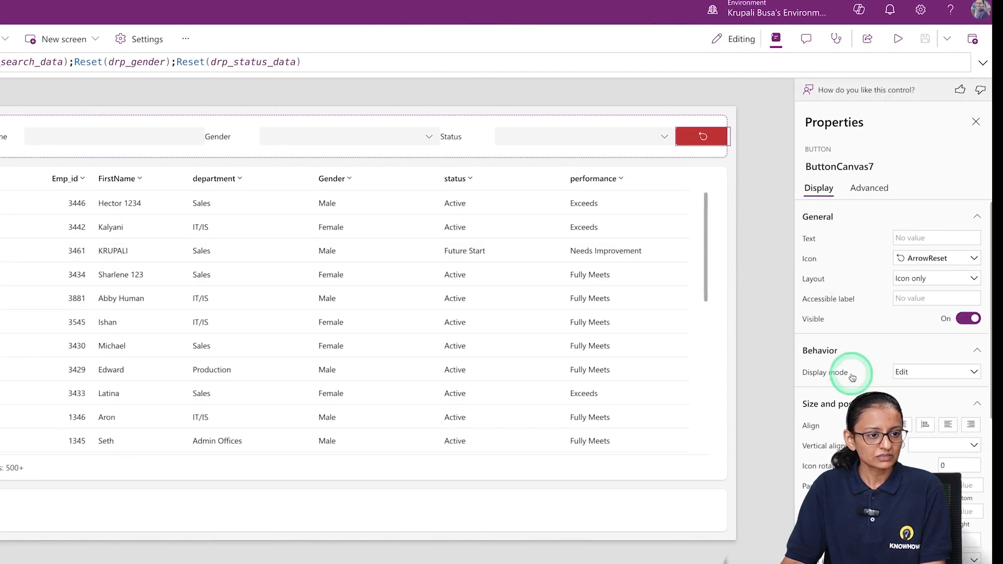
scroll(965, 539, "down", 3)
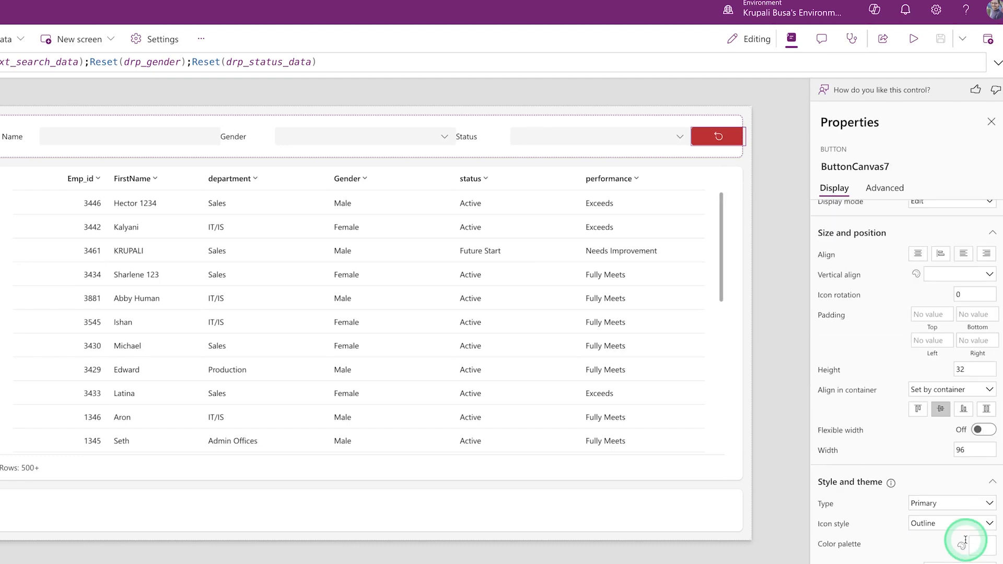
left_click(970, 448)
type("30")
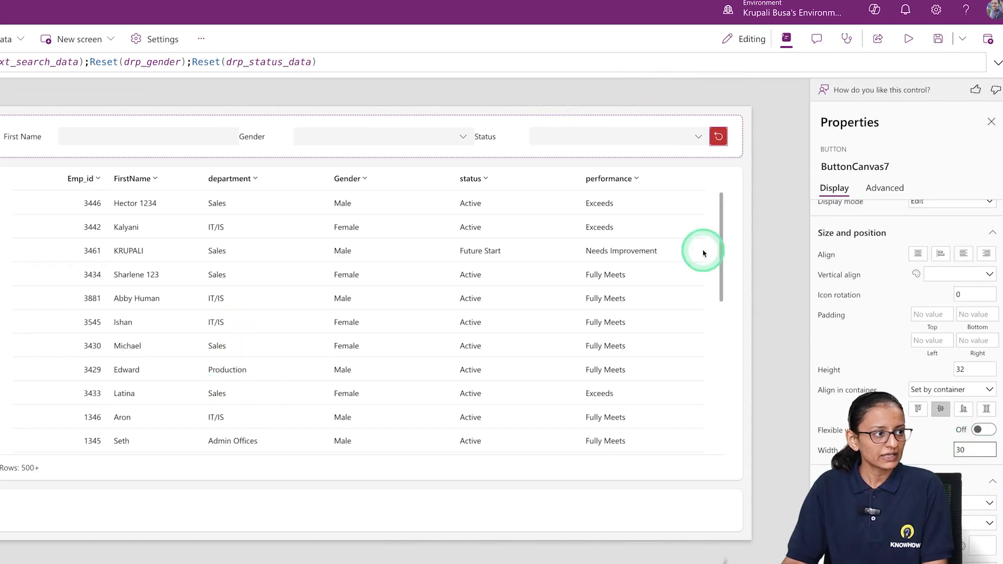
left_click(909, 39)
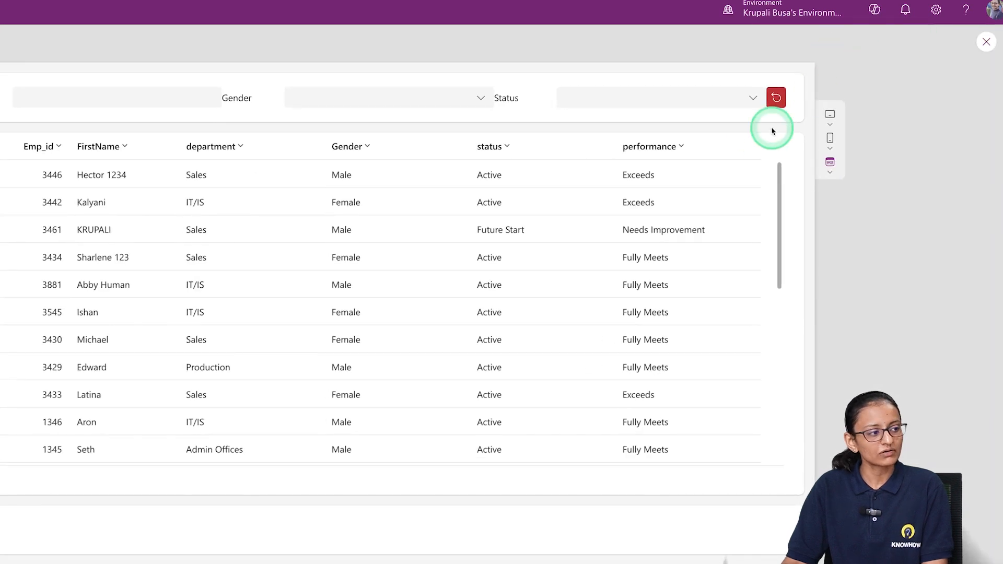
left_click(985, 43)
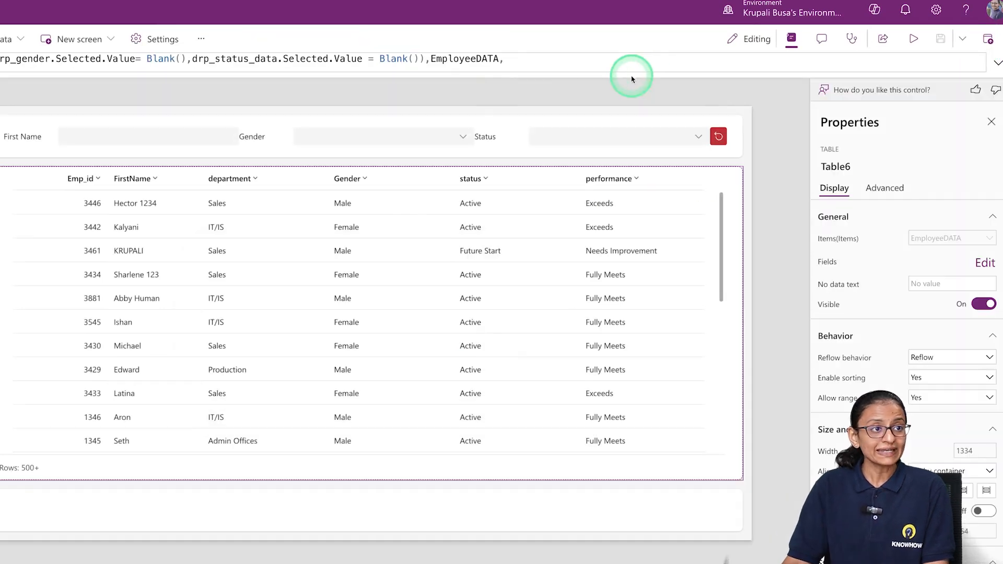
Auto-format the table's entire Items formula so the nested functions are indented
left_click(998, 63)
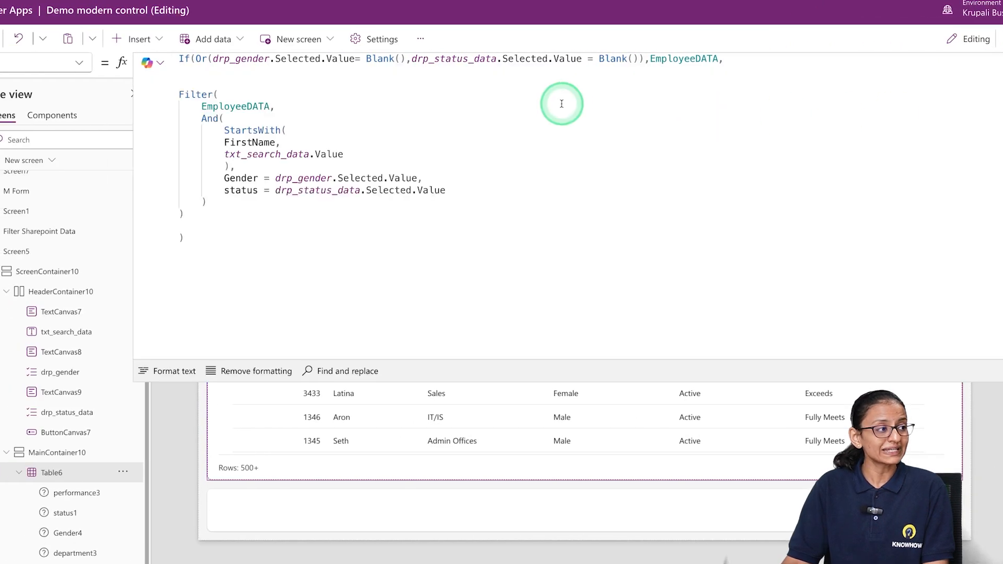
left_click_drag(212, 238, 181, 181)
key("ctrl+a")
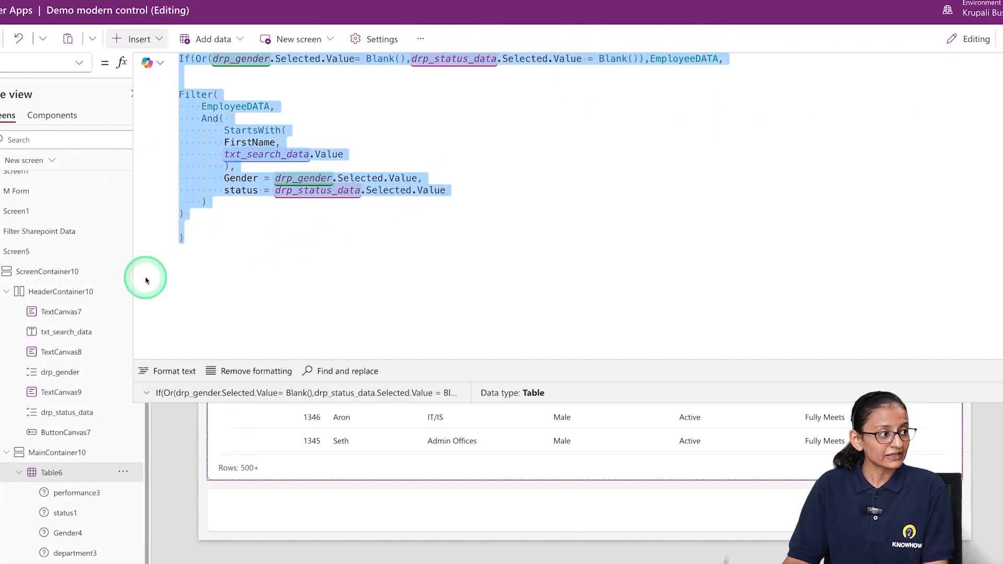
left_click(169, 372)
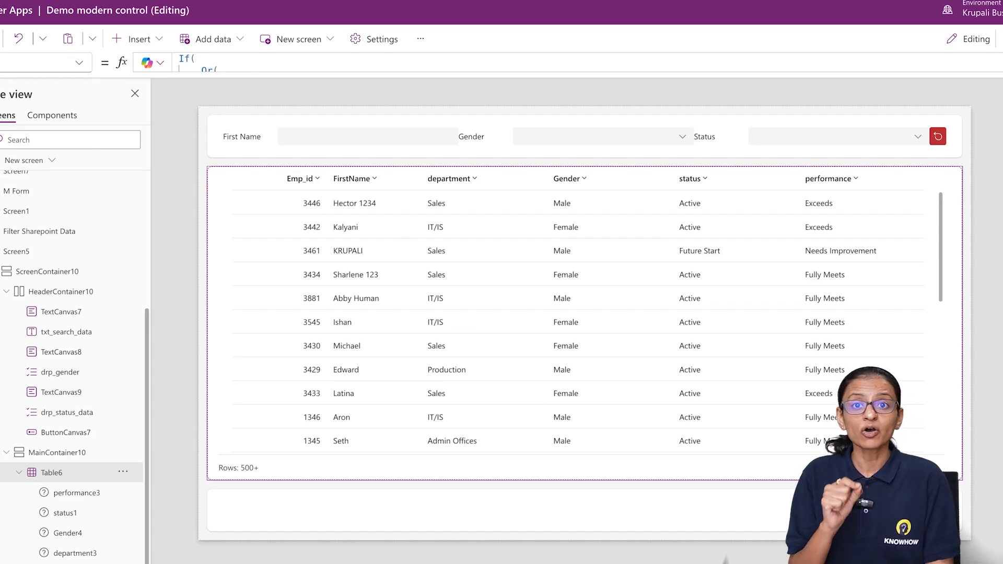
Review the formatted Items formula, examining the Or blank checks, the Filter fallback and its And conditions
left_click(1000, 62)
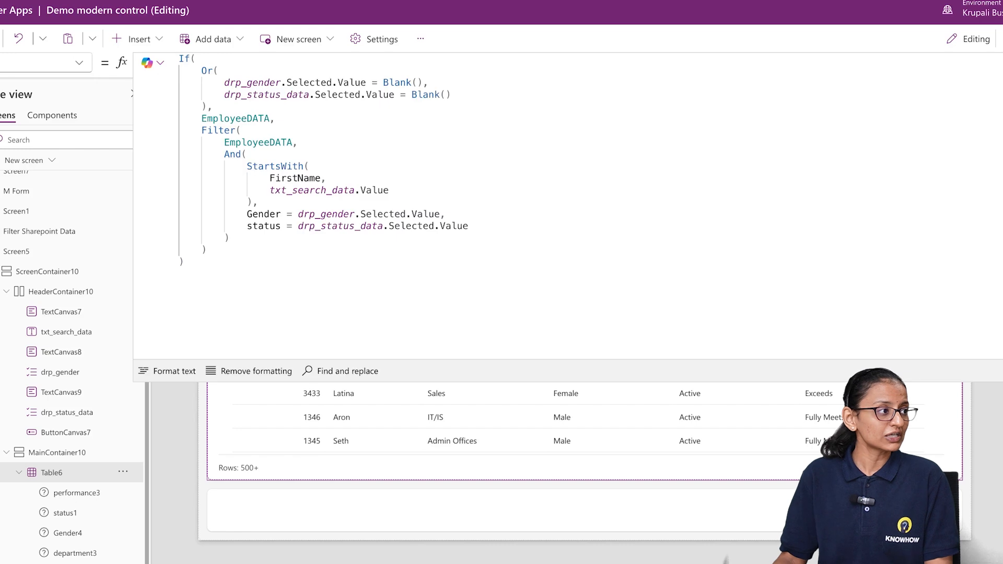
left_click(203, 70)
left_click_drag(204, 87, 211, 106)
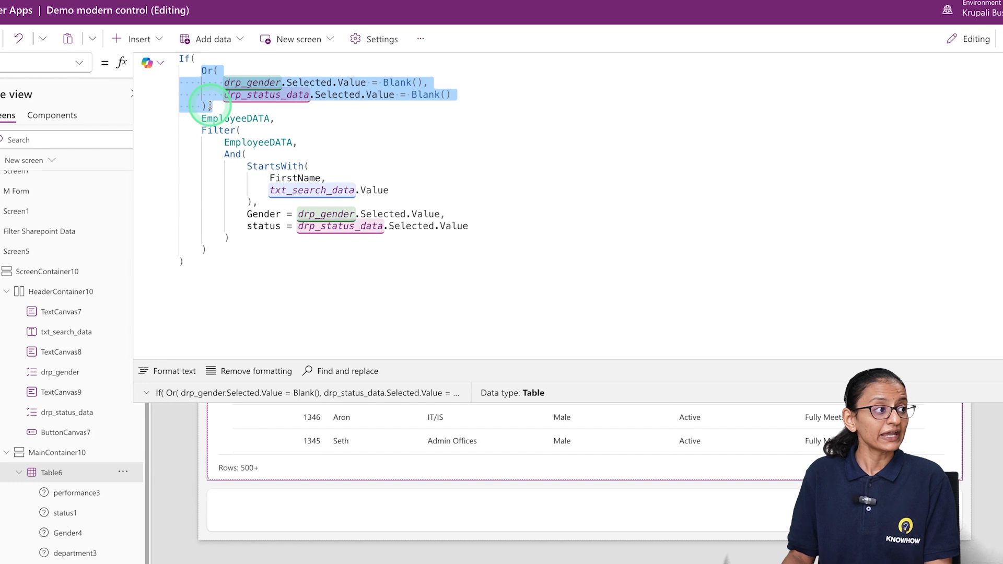
left_click(202, 130)
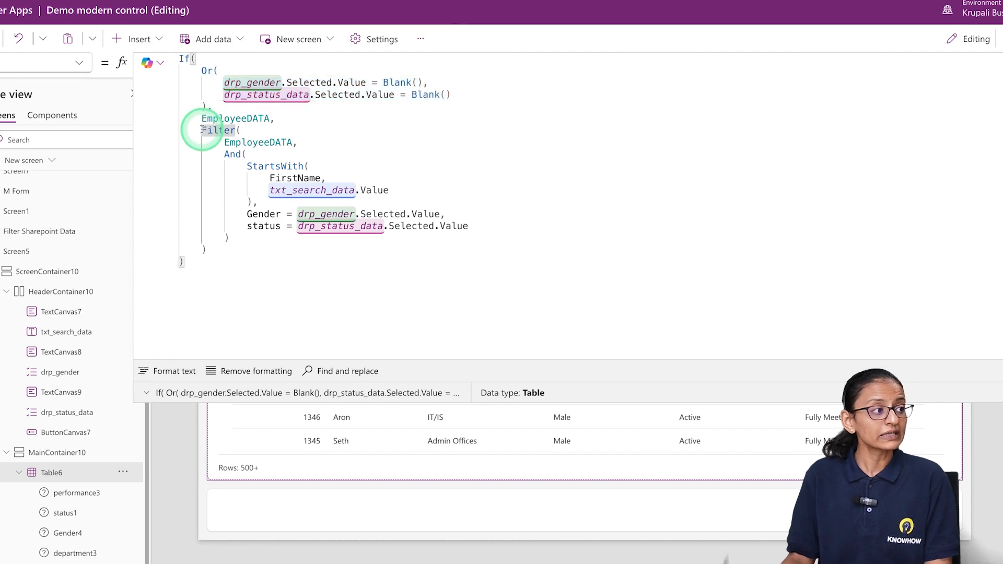
left_click_drag(224, 154, 250, 155)
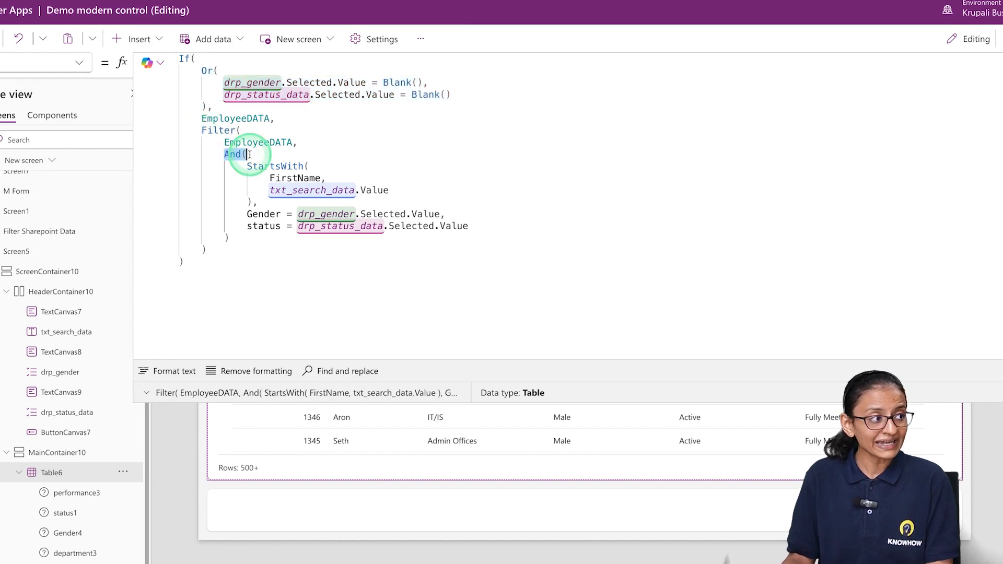